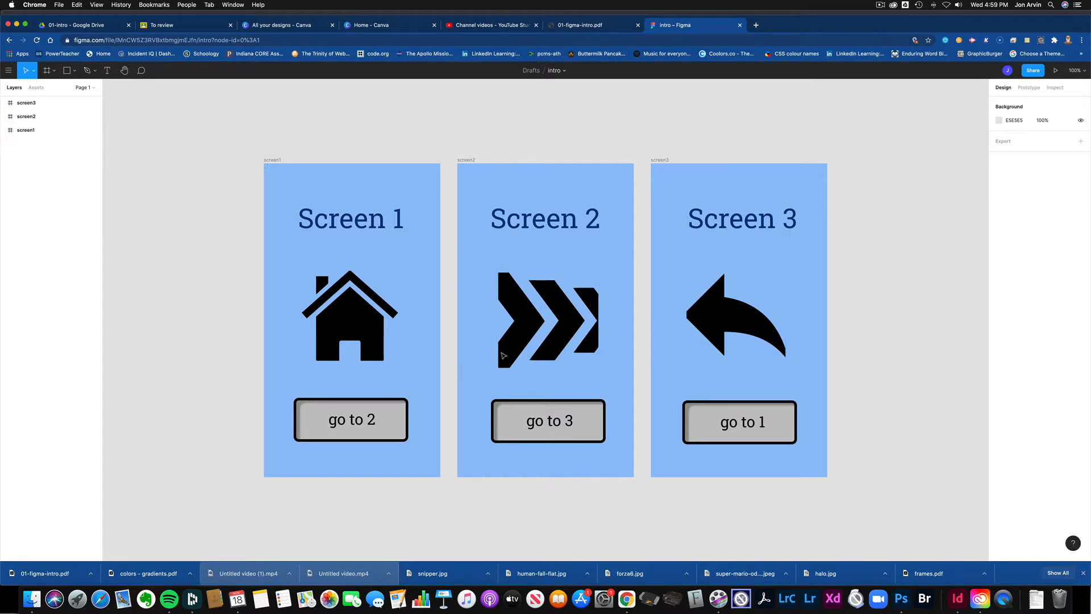
# Preview the three-screen prototype, test its "go to 2", "go to 3" and "go to 1" buttons, and close the preview.
pyautogui.click(1055, 70)
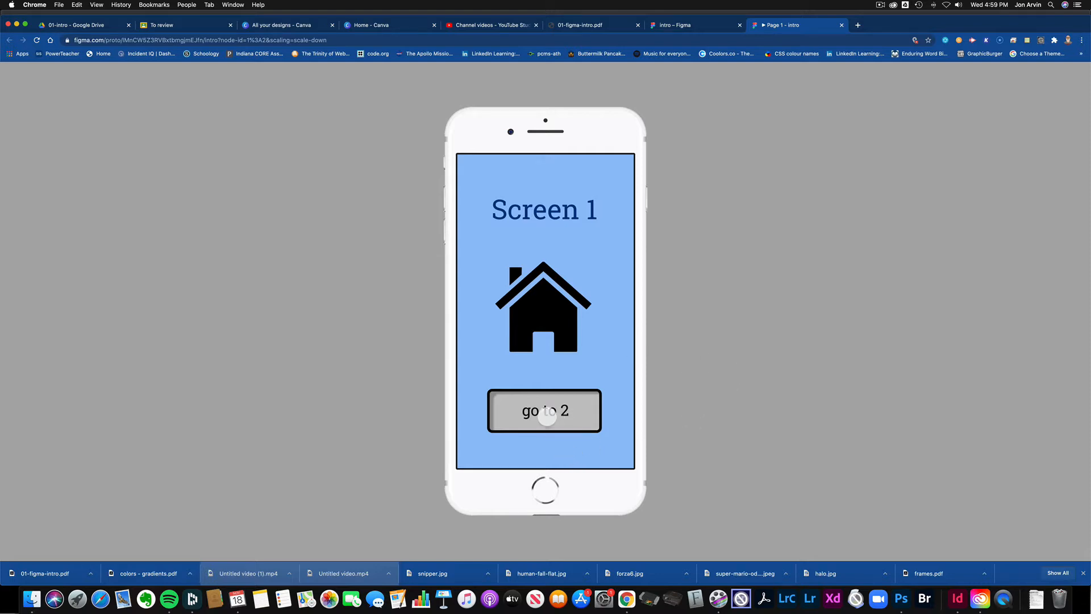
pyautogui.click(544, 412)
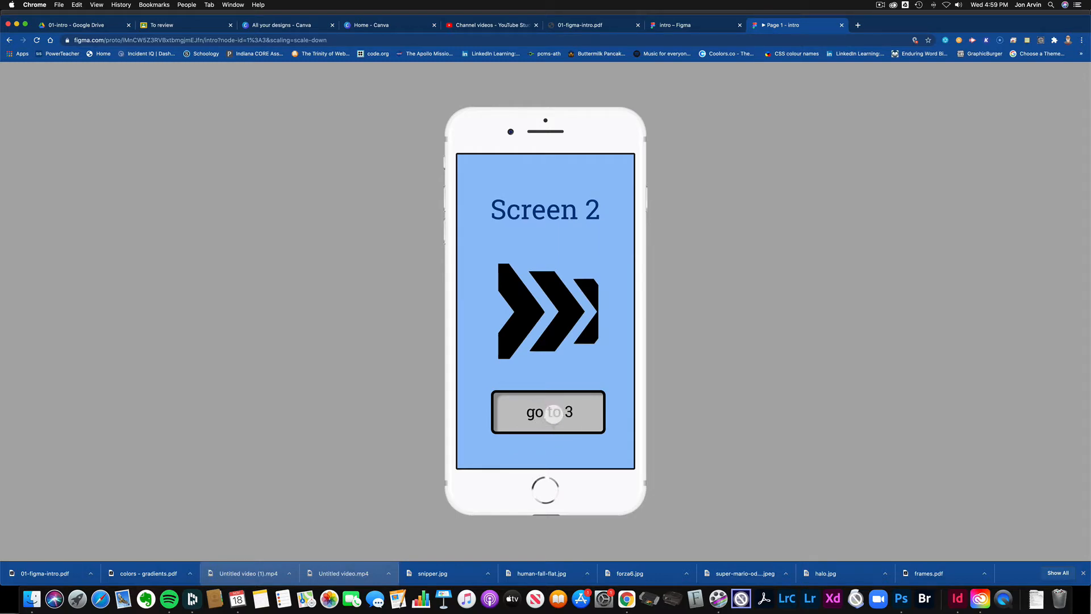
pyautogui.click(553, 416)
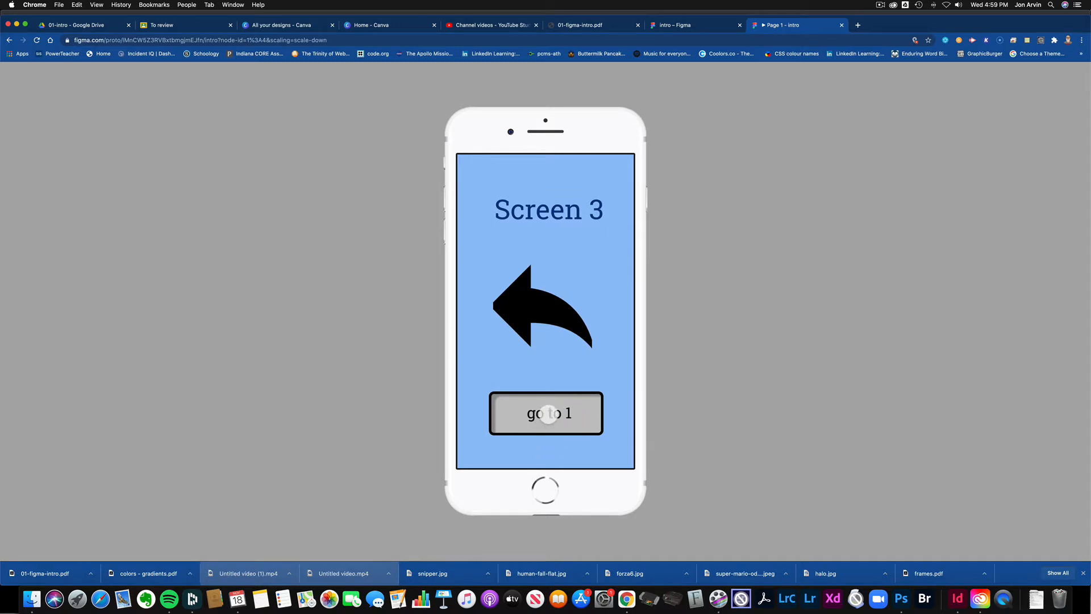
pyautogui.click(541, 415)
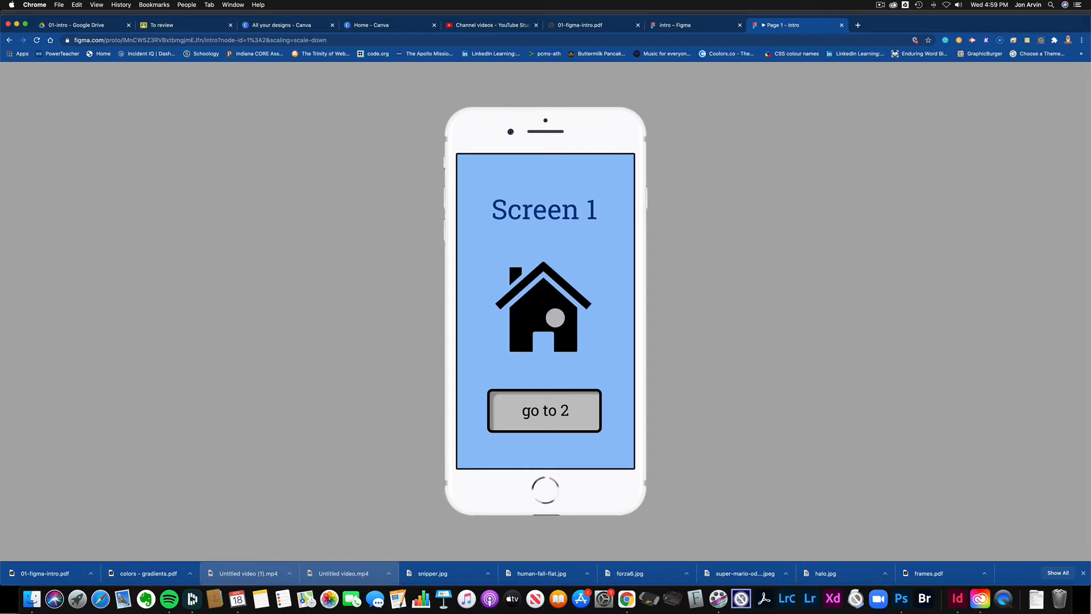
pyautogui.click(529, 428)
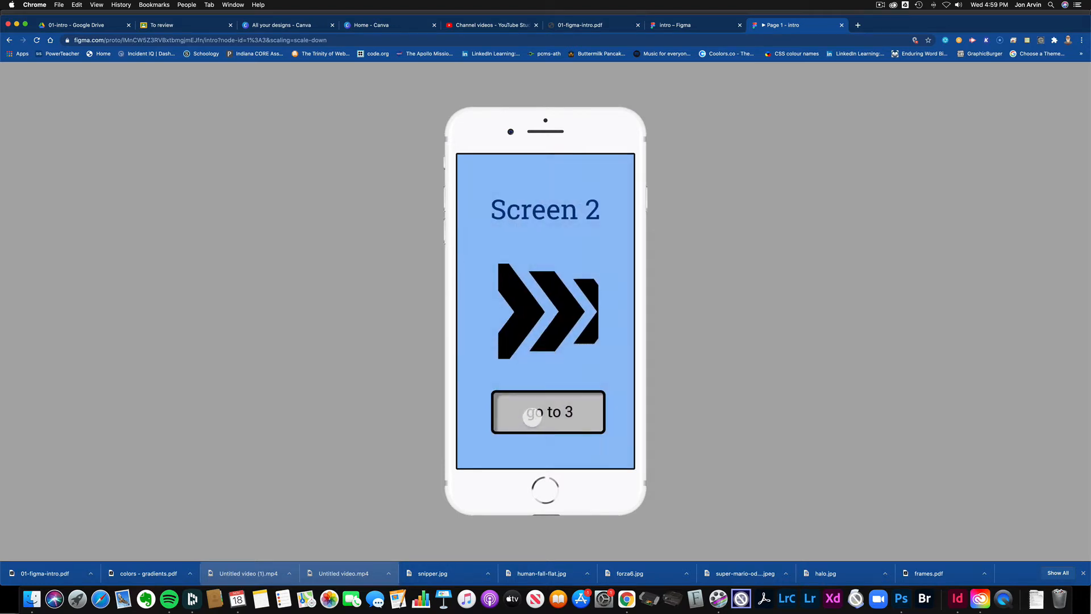
pyautogui.click(528, 415)
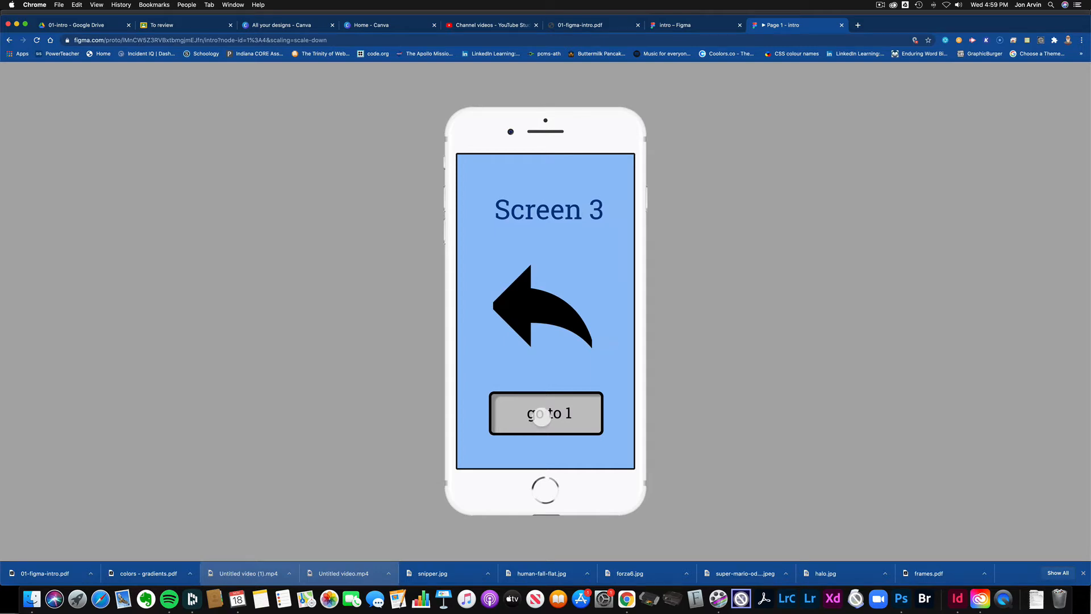
pyautogui.click(537, 416)
pyautogui.click(547, 410)
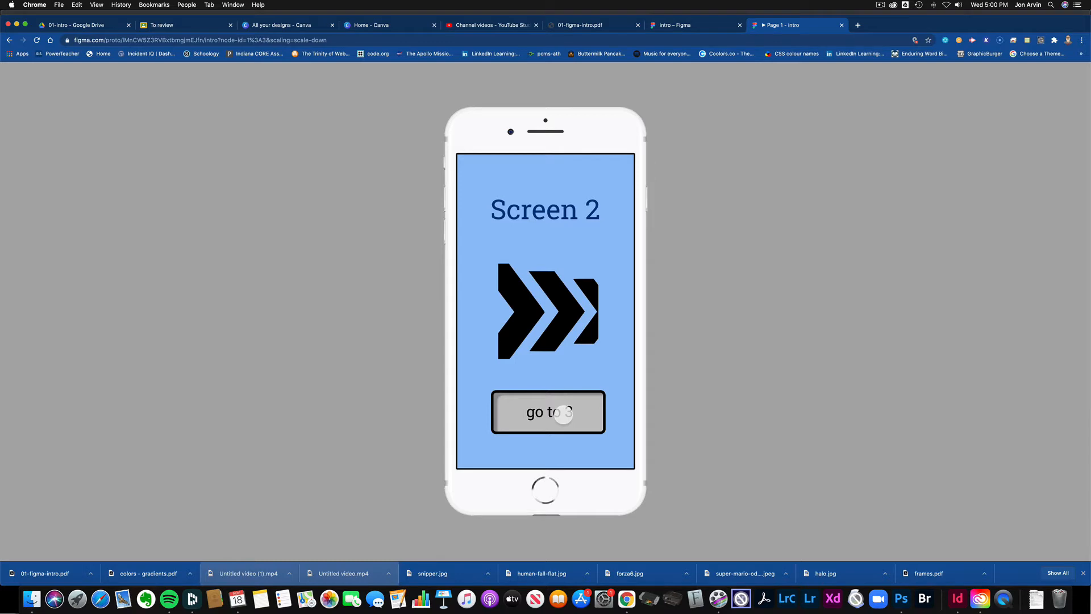
pyautogui.click(563, 414)
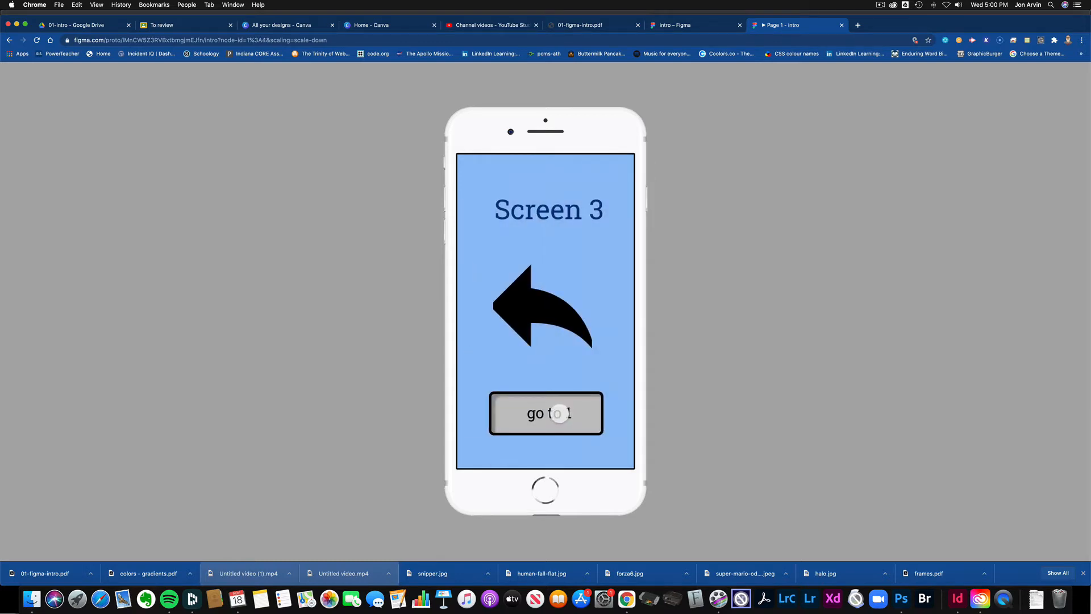
pyautogui.click(842, 25)
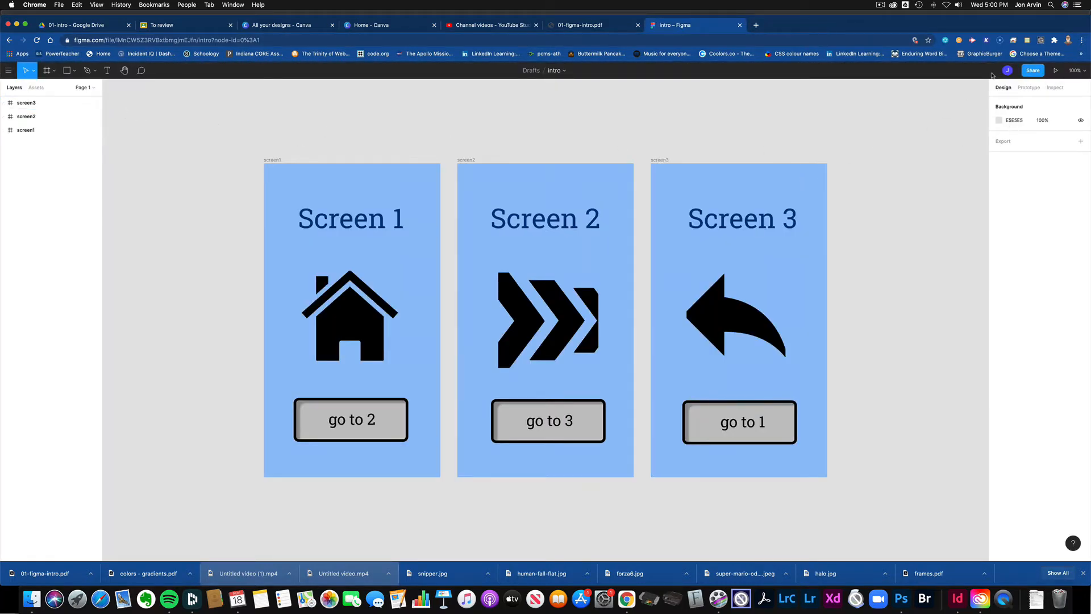
# Leave the intro file for the file browser and log out of the account from the profile page.
pyautogui.click(8, 70)
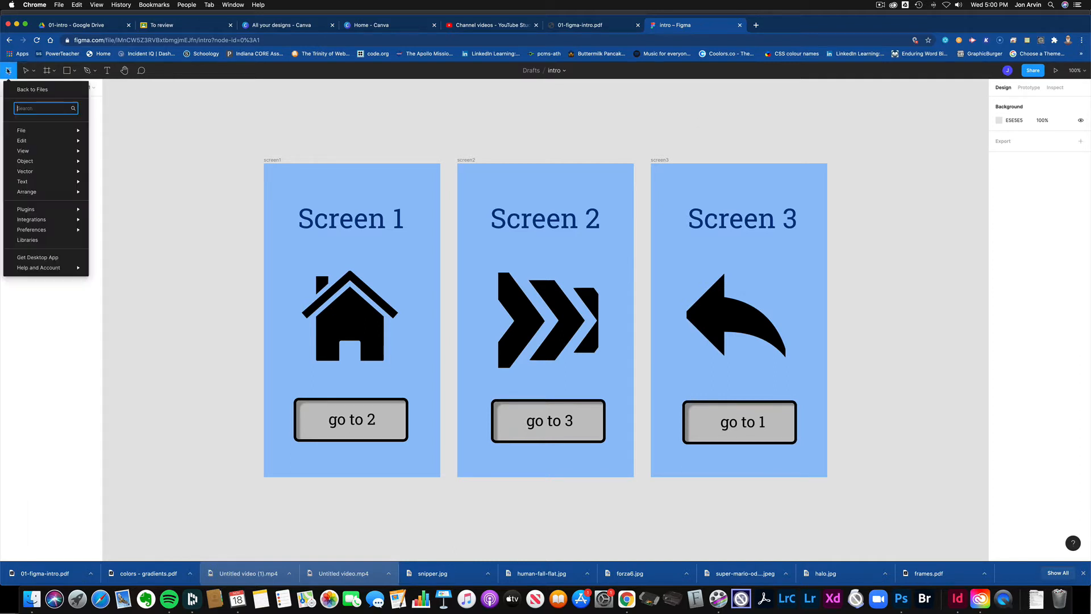
pyautogui.click(24, 91)
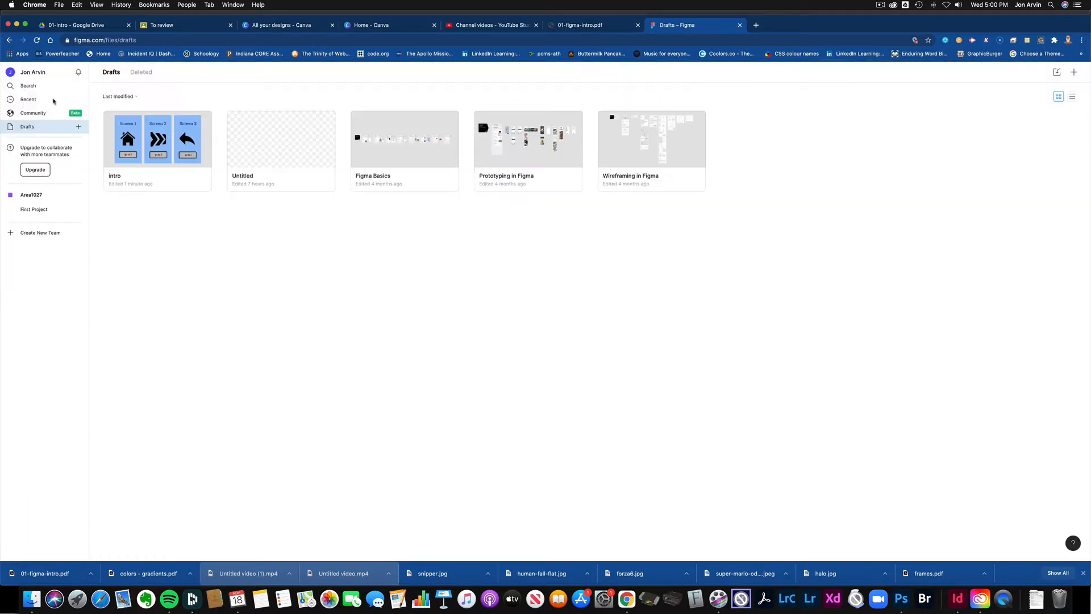
pyautogui.click(48, 75)
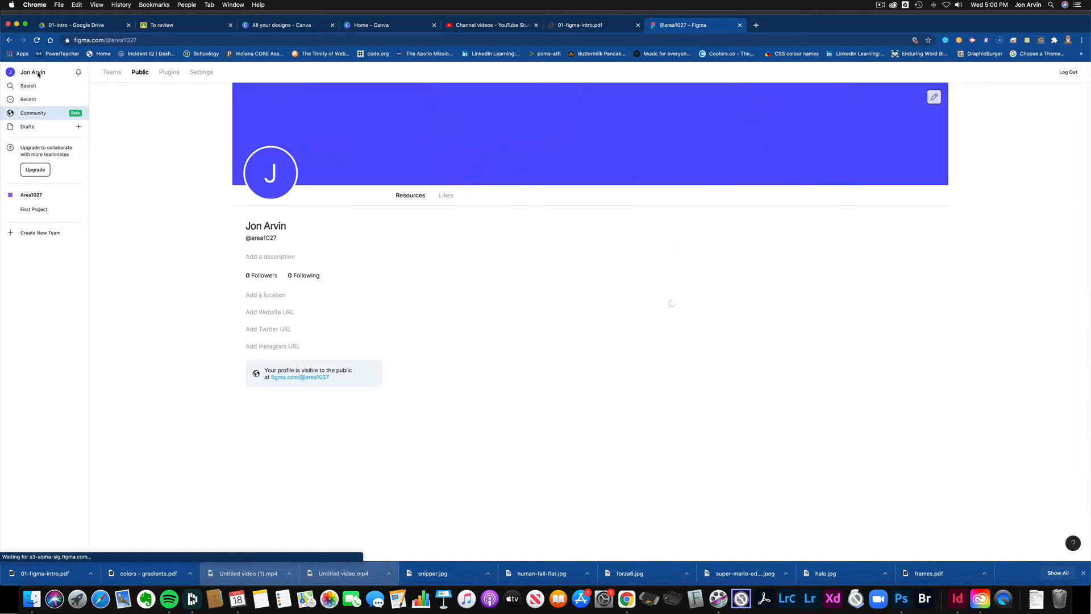
pyautogui.click(1068, 72)
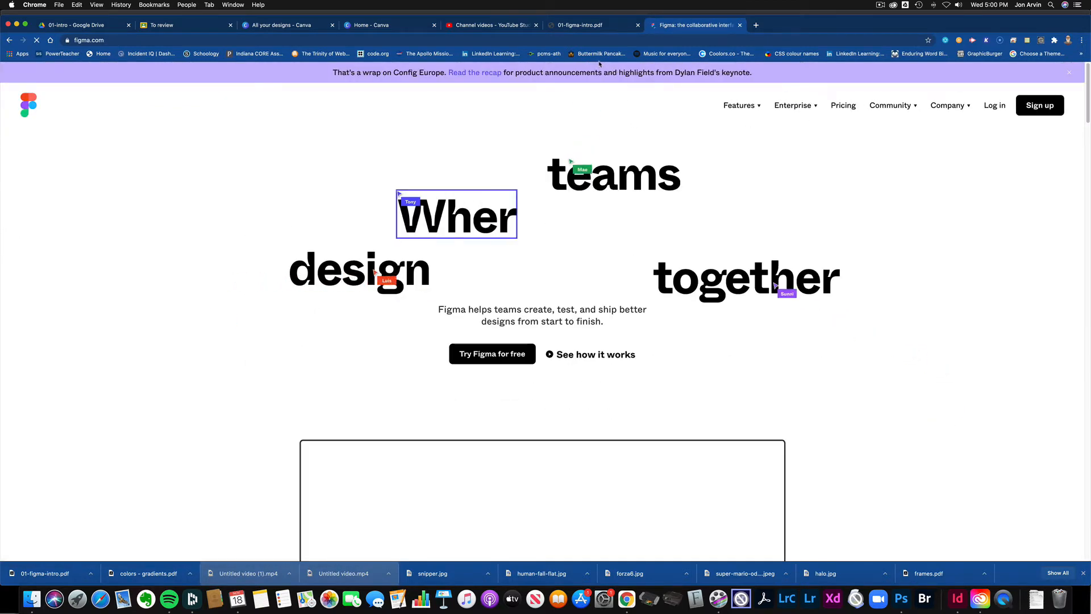
# Switch to 01-figma-intro.pdf and review the sections on account setup, starting and naming a project, and laying out the screens.
pyautogui.click(585, 25)
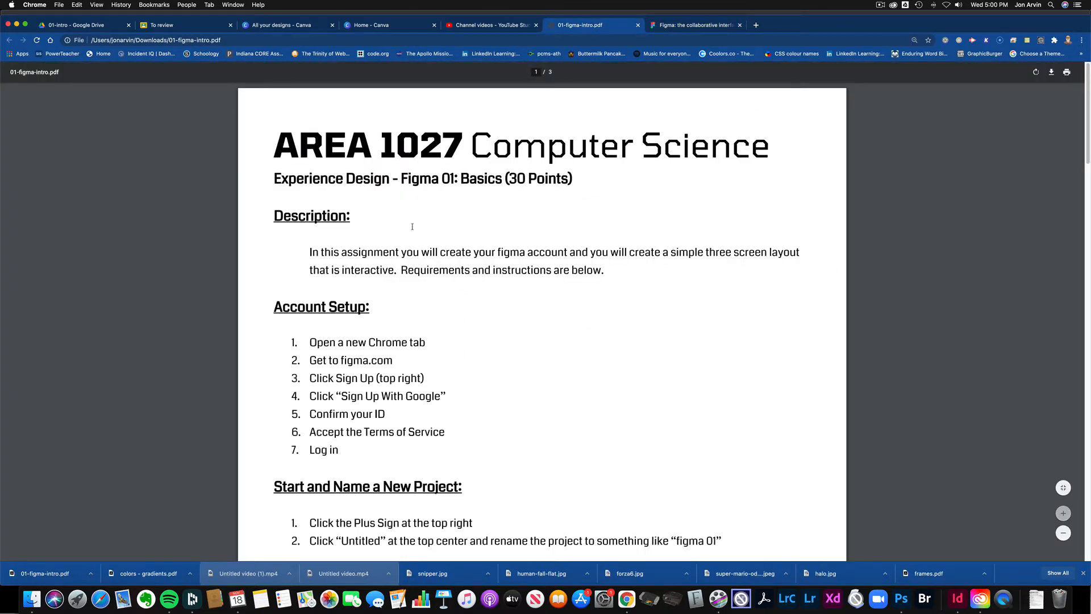
pyautogui.moveTo(289, 176); pyautogui.dragTo(502, 179)
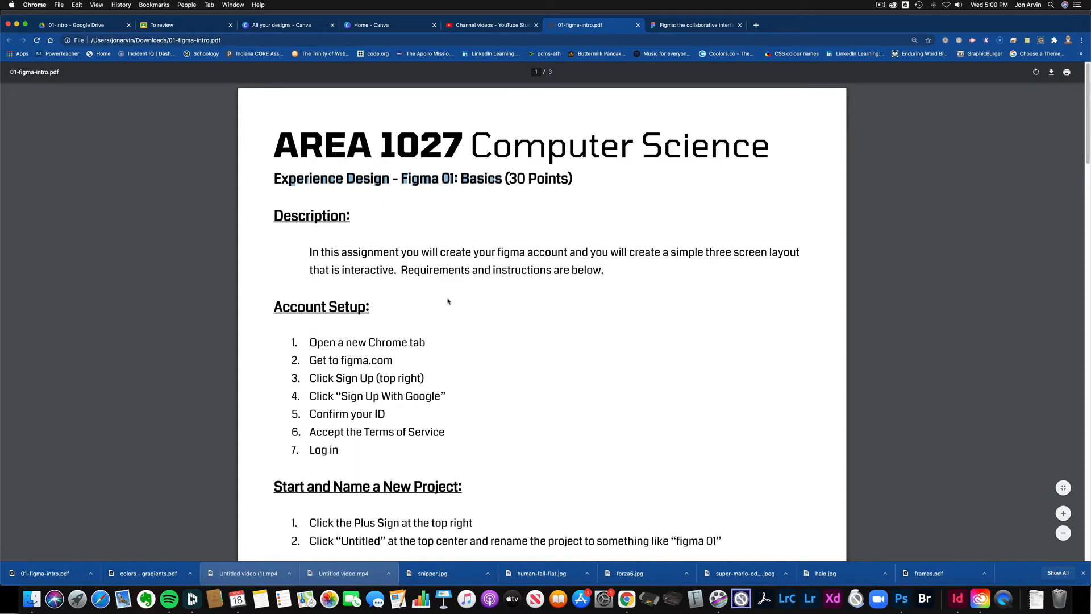
pyautogui.moveTo(262, 318); pyautogui.dragTo(397, 316)
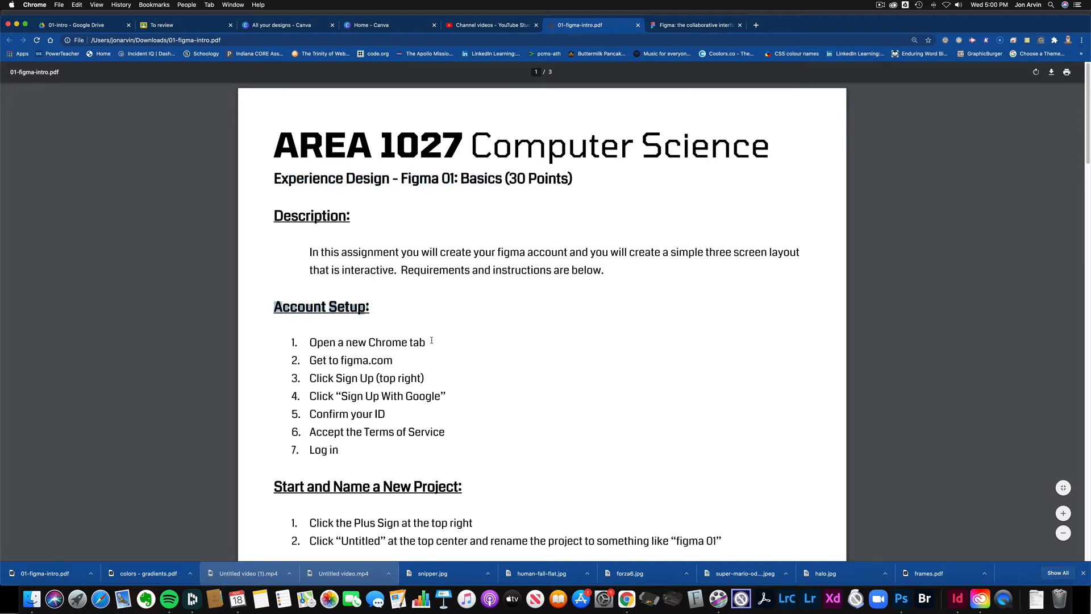
pyautogui.scroll(-1, 411, 363)
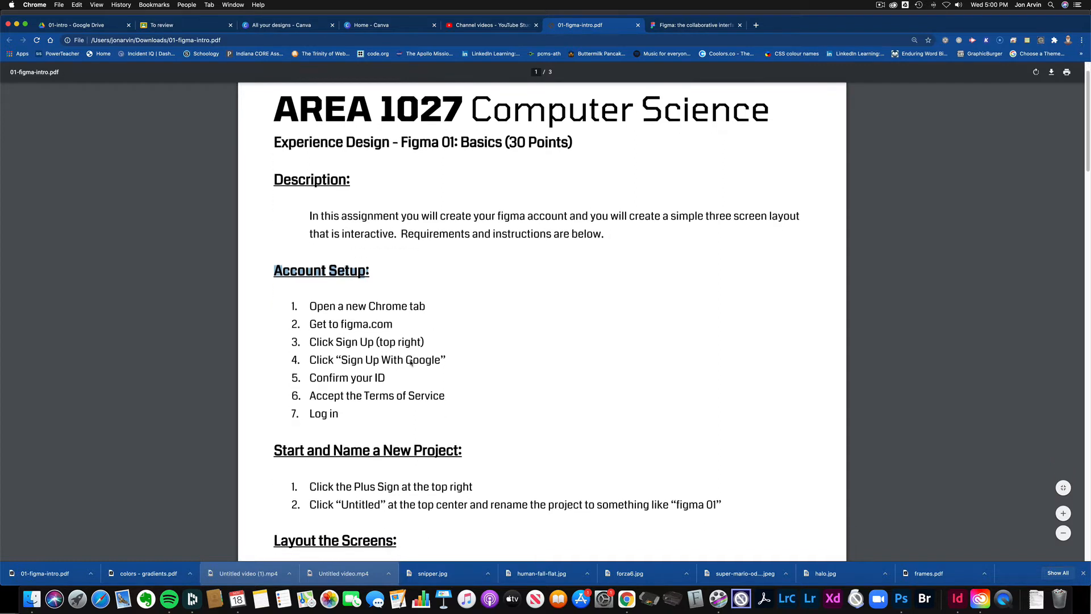
pyautogui.scroll(-4, 411, 362)
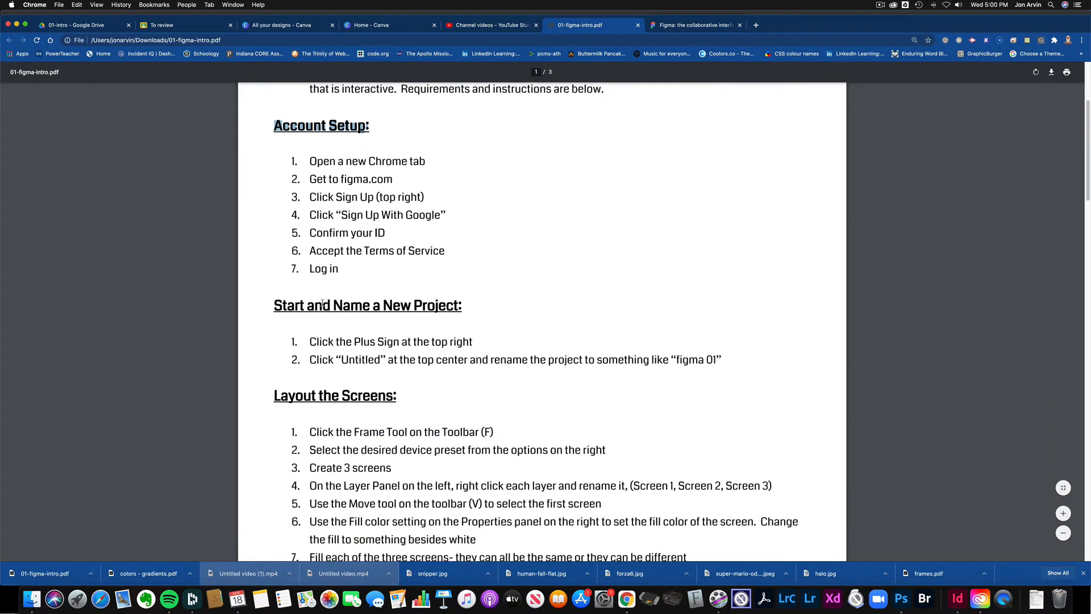
pyautogui.moveTo(322, 304); pyautogui.dragTo(405, 308)
pyautogui.scroll(-2, 391, 365)
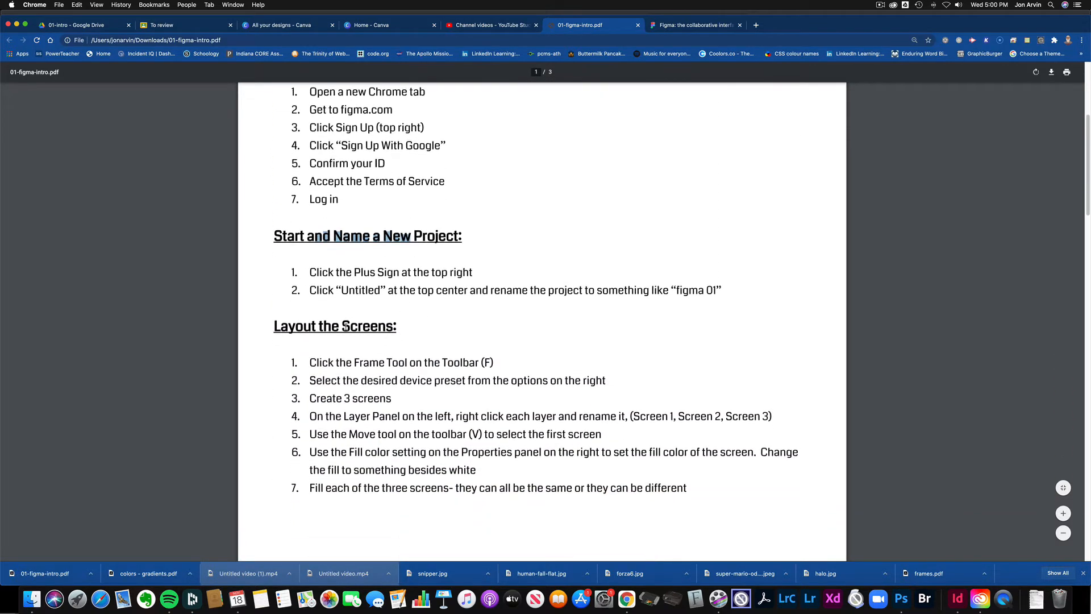
pyautogui.moveTo(343, 328); pyautogui.dragTo(404, 330)
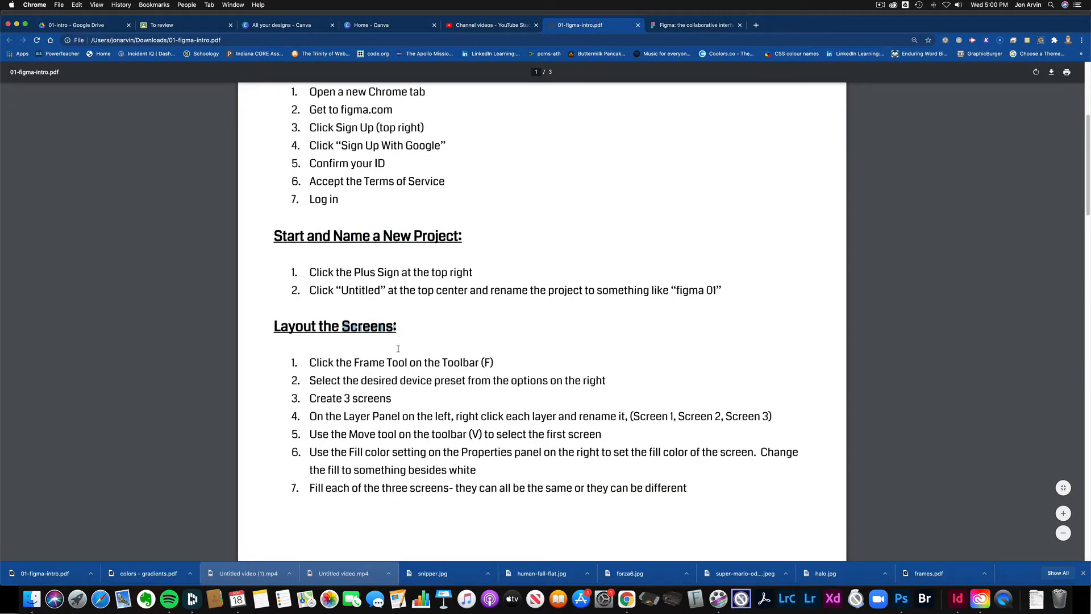
pyautogui.scroll(-9, 398, 348)
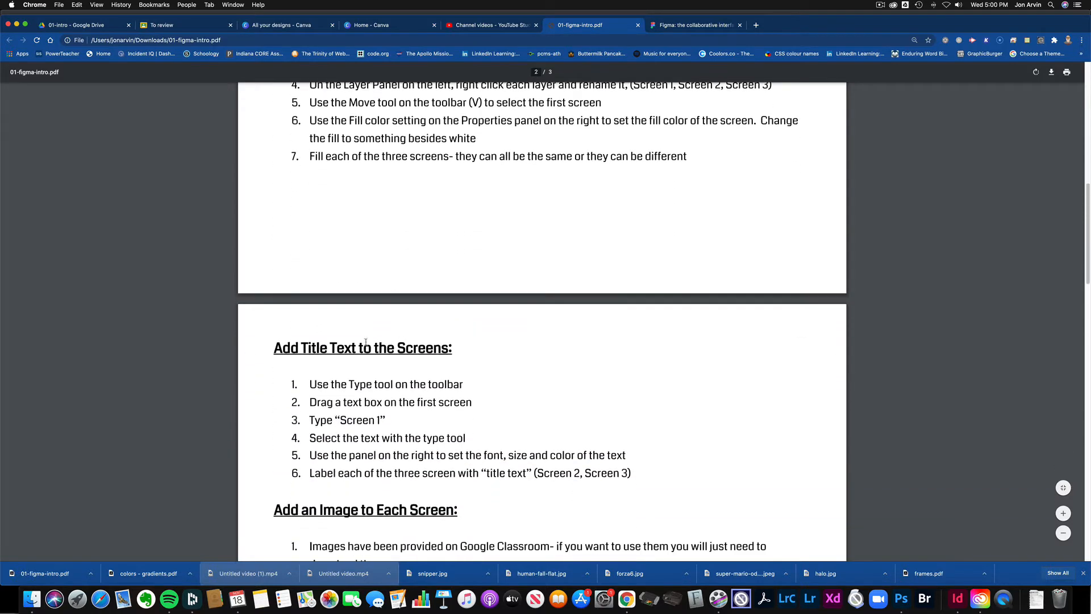
# Review the assignment's remaining sections on title text, images, buttons, interaction, prototype testing and turning in the work.
pyautogui.moveTo(340, 348); pyautogui.dragTo(436, 350)
pyautogui.scroll(-6, 430, 360)
pyautogui.moveTo(312, 315); pyautogui.dragTo(425, 318)
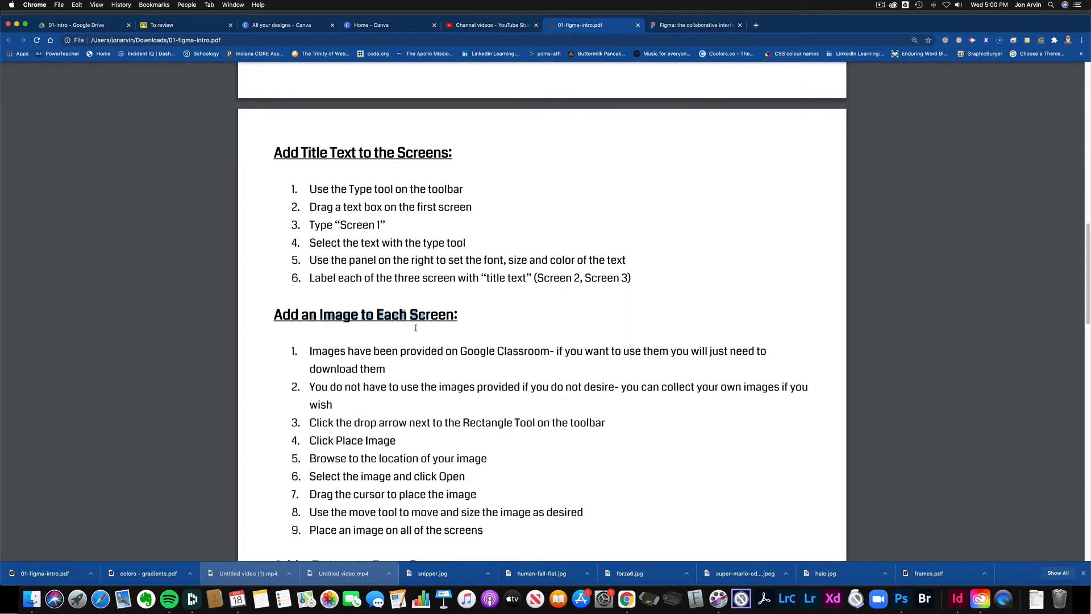
pyautogui.scroll(-7, 415, 328)
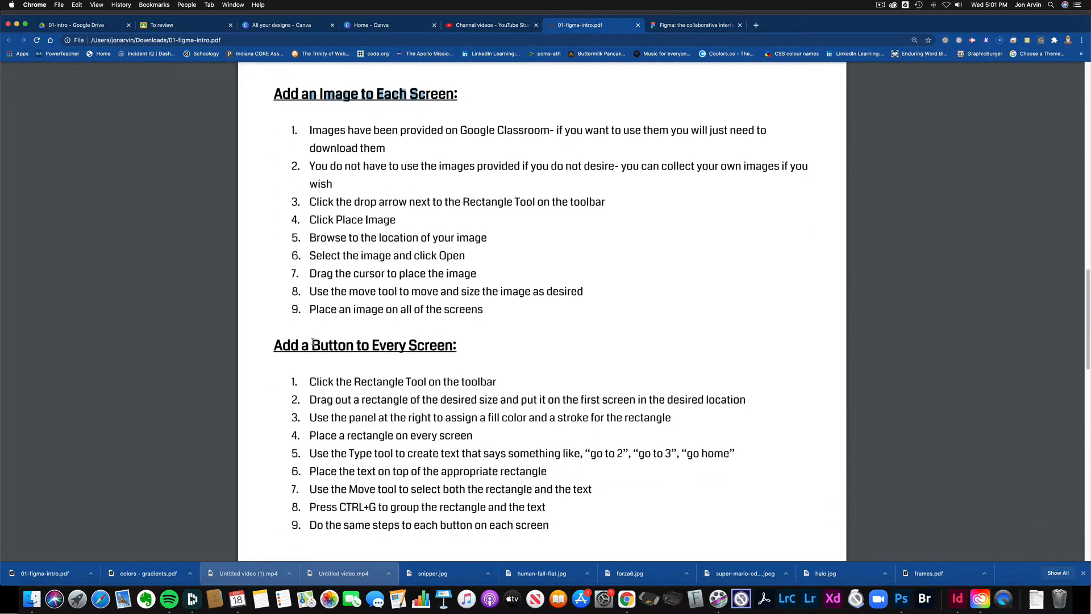
pyautogui.scroll(-4, 452, 347)
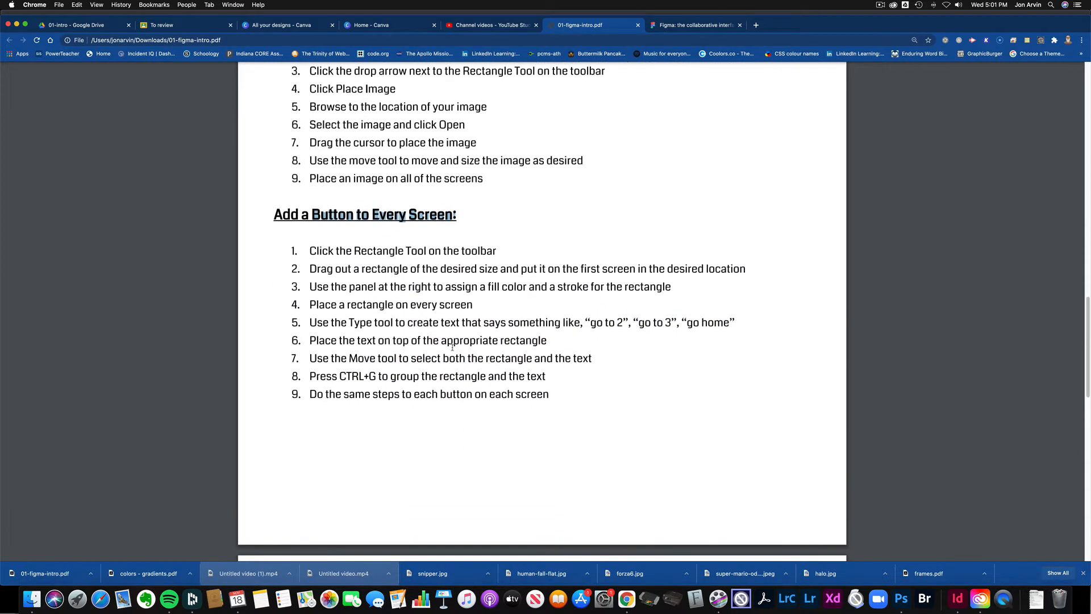
pyautogui.scroll(-10, 452, 346)
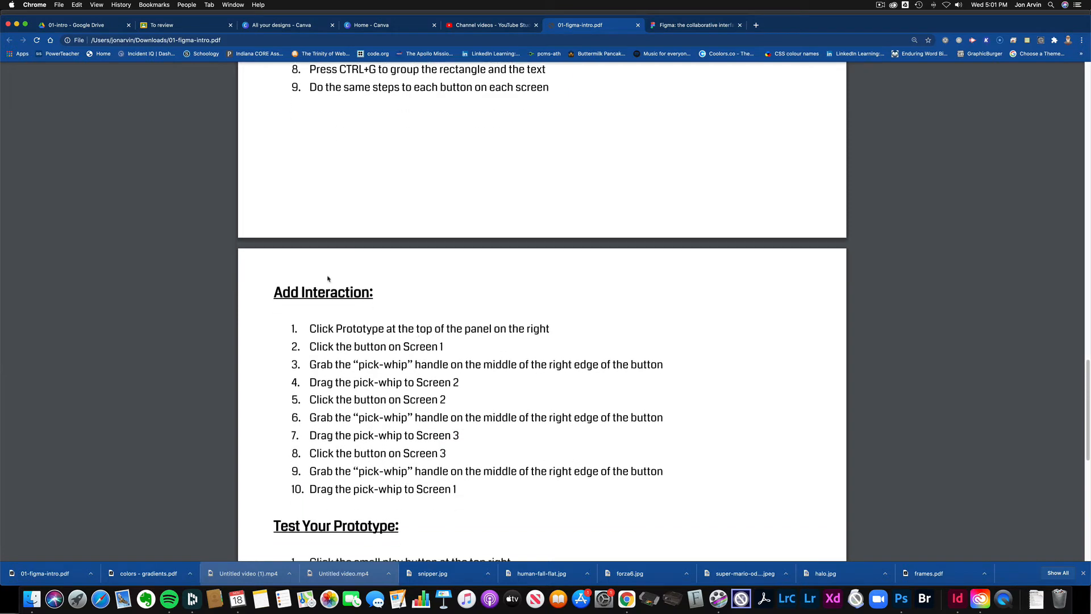
pyautogui.moveTo(305, 293); pyautogui.dragTo(388, 298)
pyautogui.scroll(-5, 385, 297)
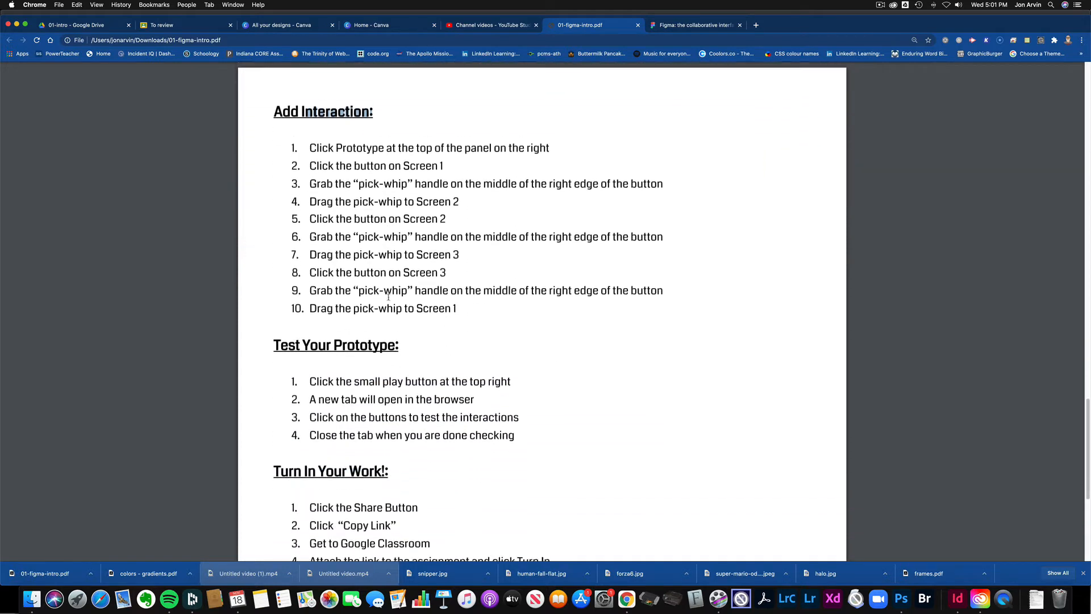
pyautogui.moveTo(302, 339); pyautogui.dragTo(395, 340)
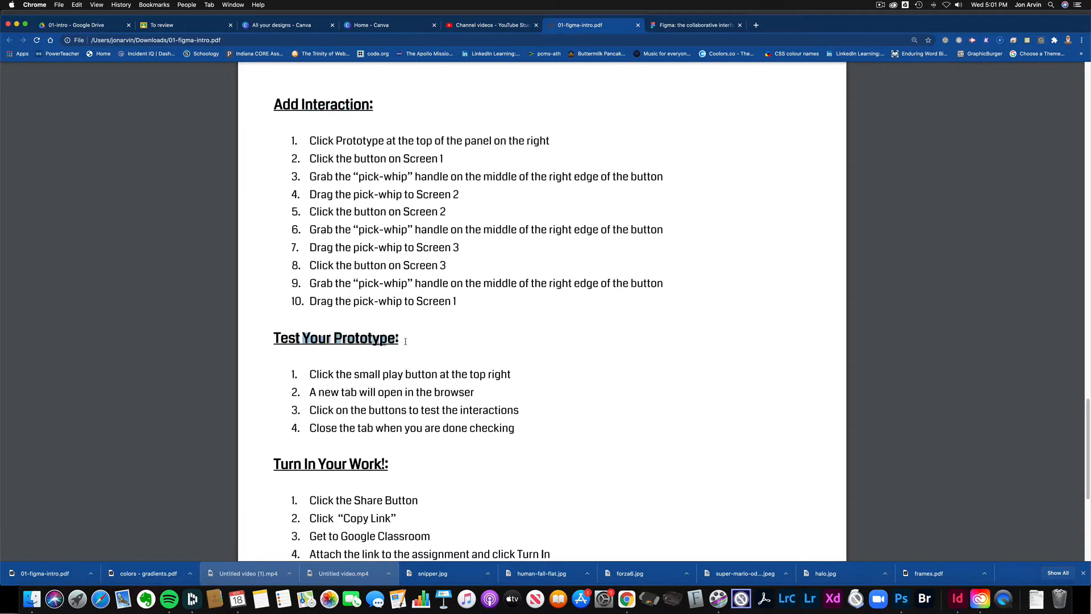
pyautogui.scroll(-3, 359, 370)
pyautogui.doubleClick(359, 369)
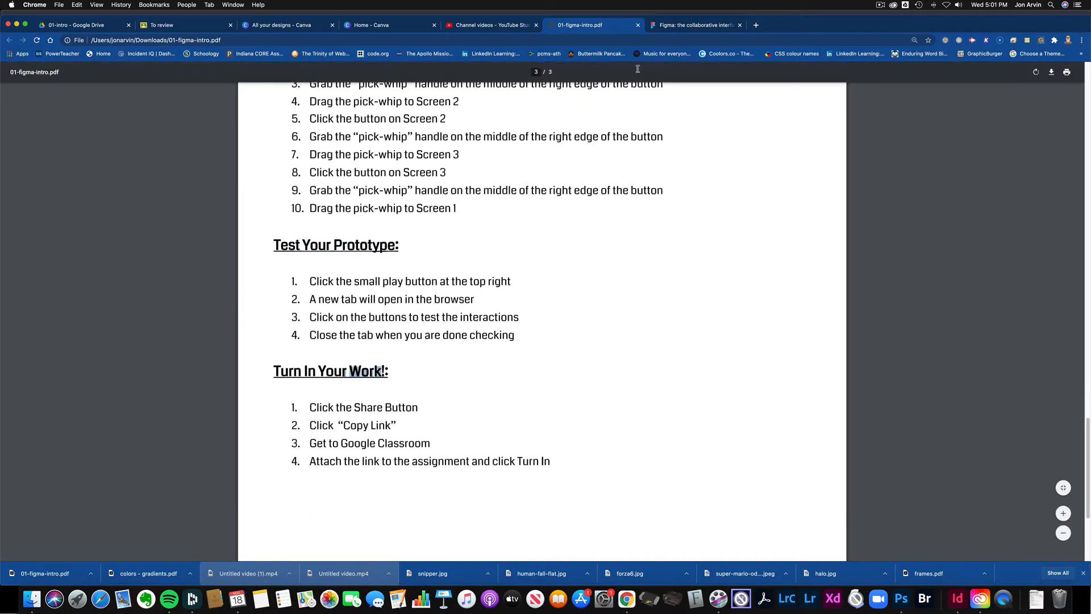
# Return to the Figma homepage, examine the sign-up form with its Google option, and close the form.
pyautogui.click(694, 25)
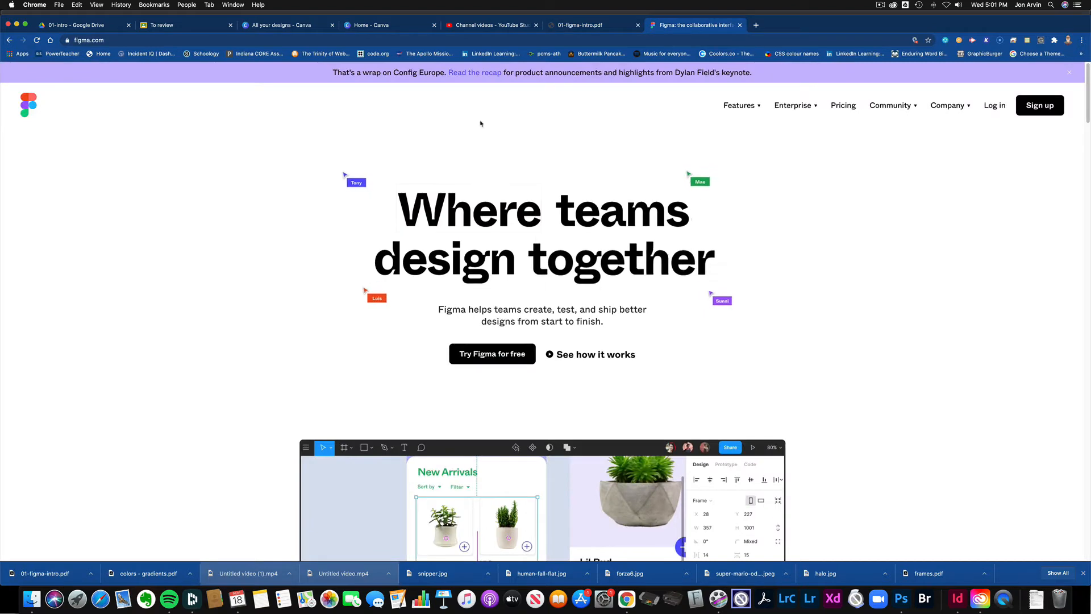
pyautogui.click(100, 41)
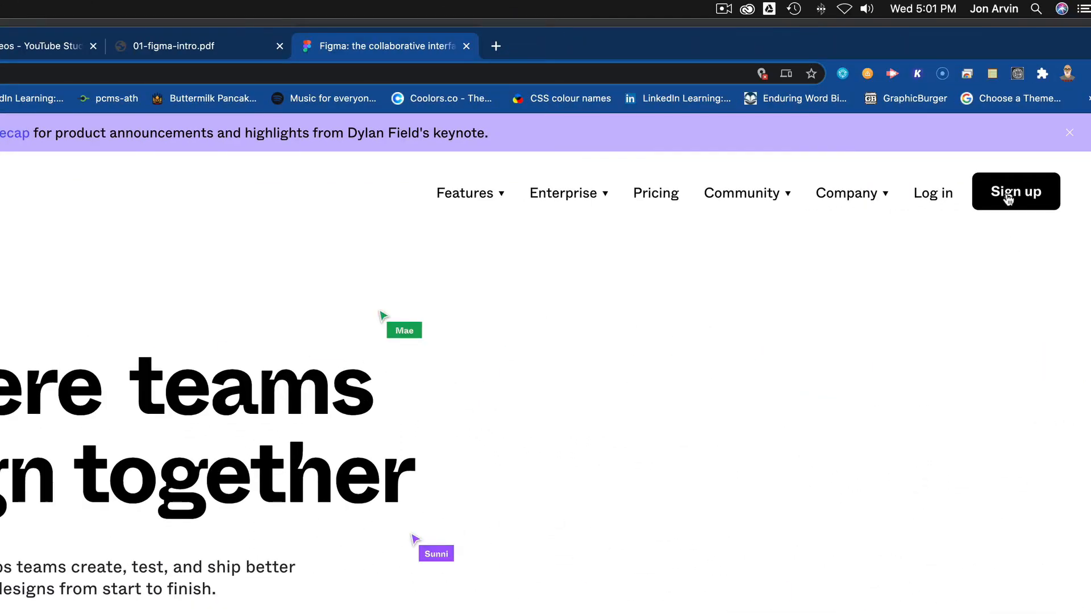
pyautogui.click(1007, 193)
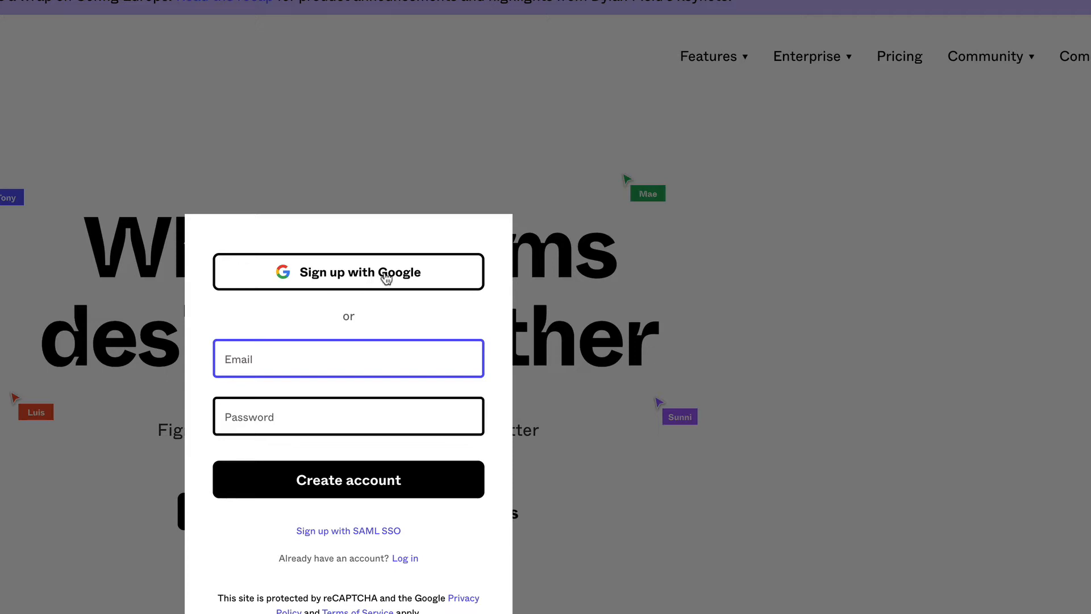
pyautogui.click(978, 168)
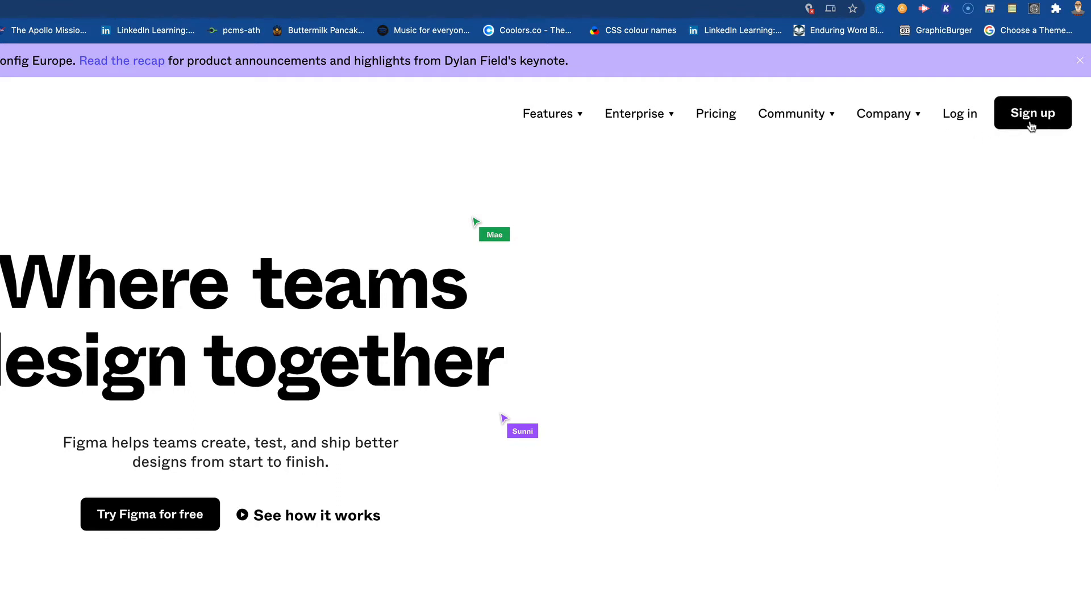
# Log in to Figma with Google using the listed school account.
pyautogui.click(960, 118)
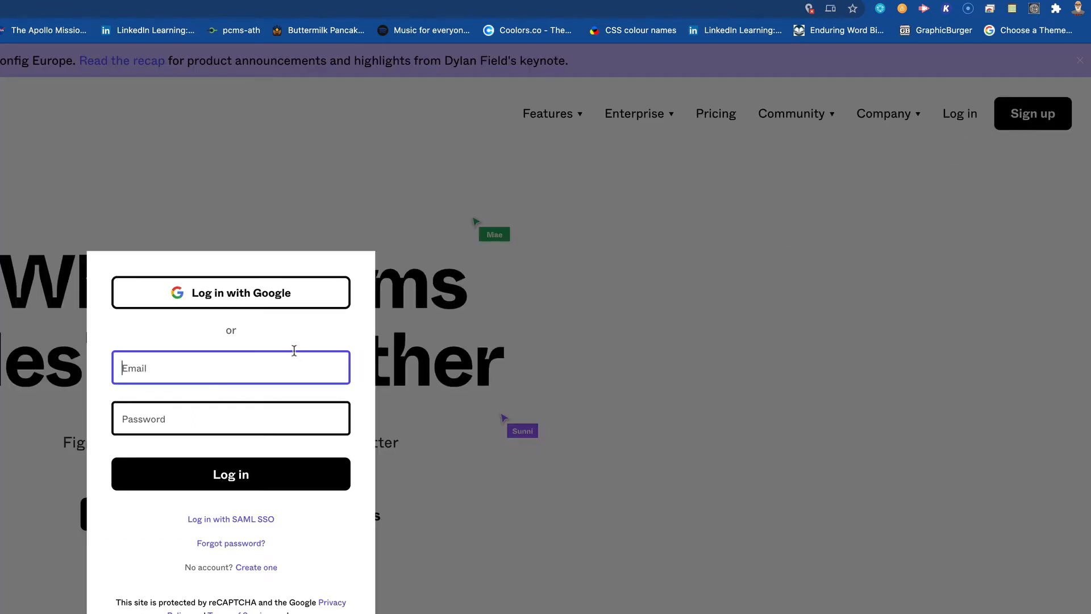
pyautogui.click(233, 293)
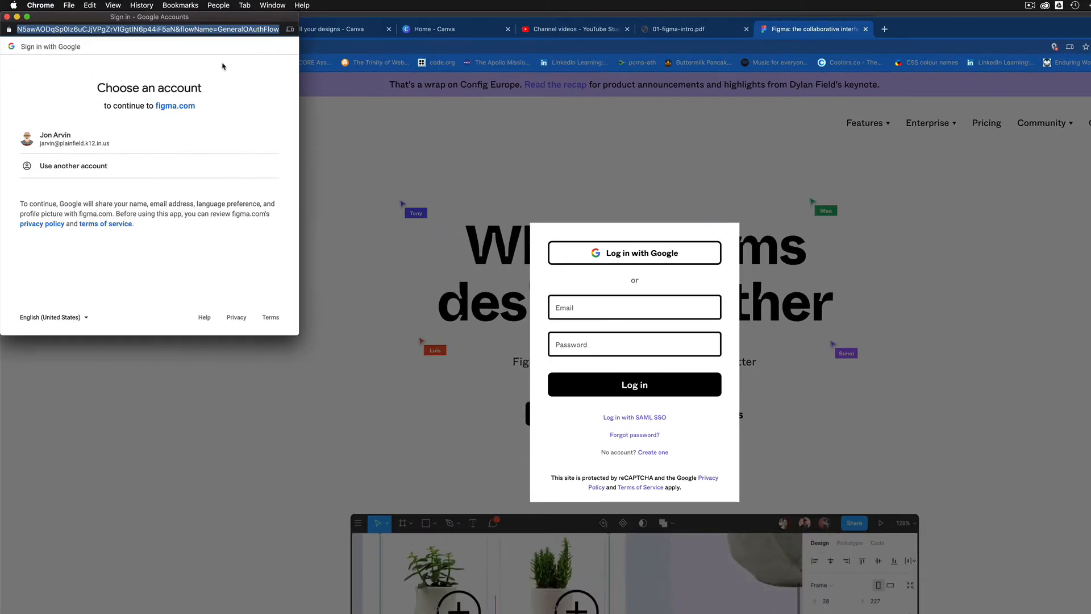
pyautogui.click(64, 142)
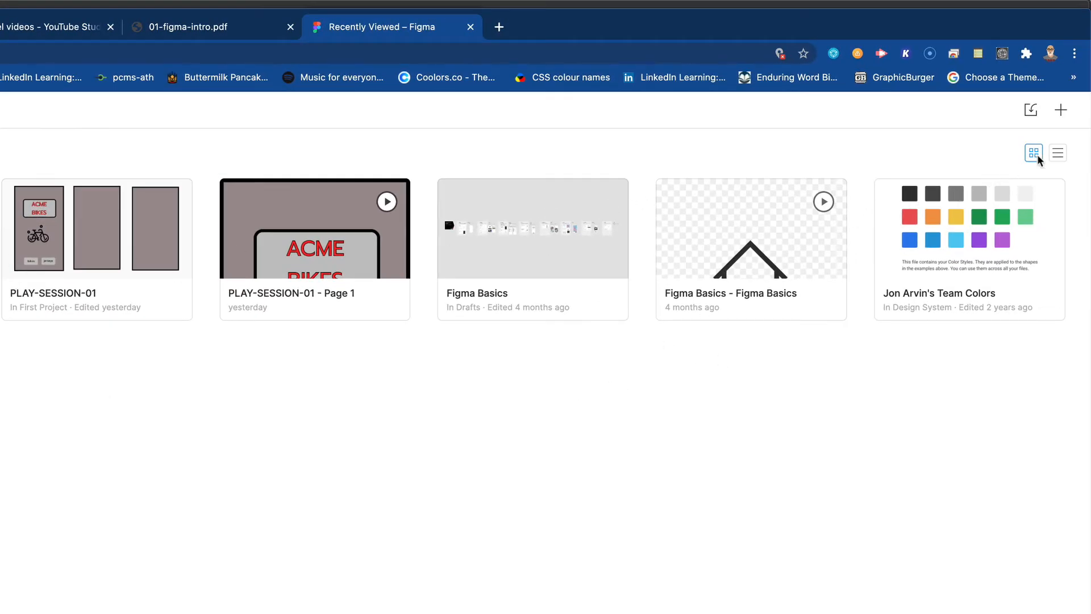
# Create a new design file and rename it "figma 01 demo".
pyautogui.click(1061, 110)
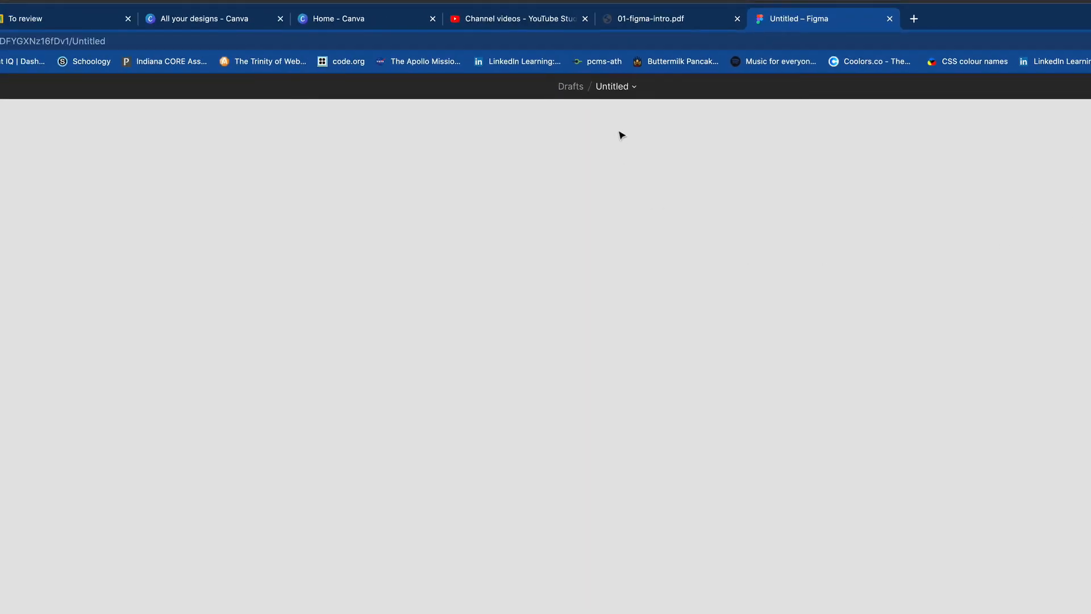
pyautogui.doubleClick(612, 88)
pyautogui.write('figma 01 demo')
pyautogui.press('Return')
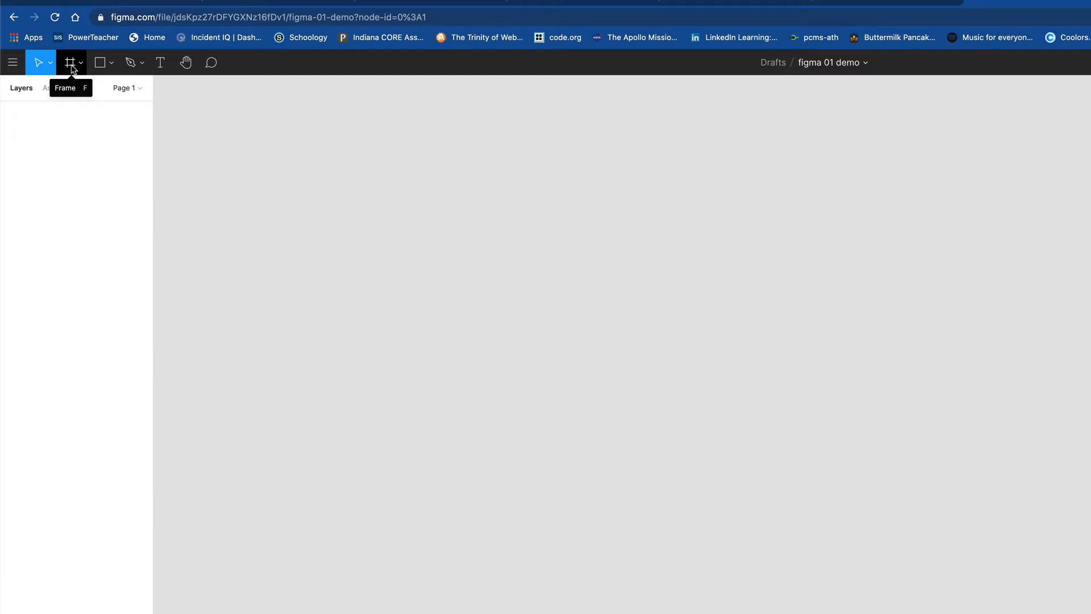
# Add three iPhone 8 Plus frames side by side on the empty canvas.
pyautogui.click(70, 64)
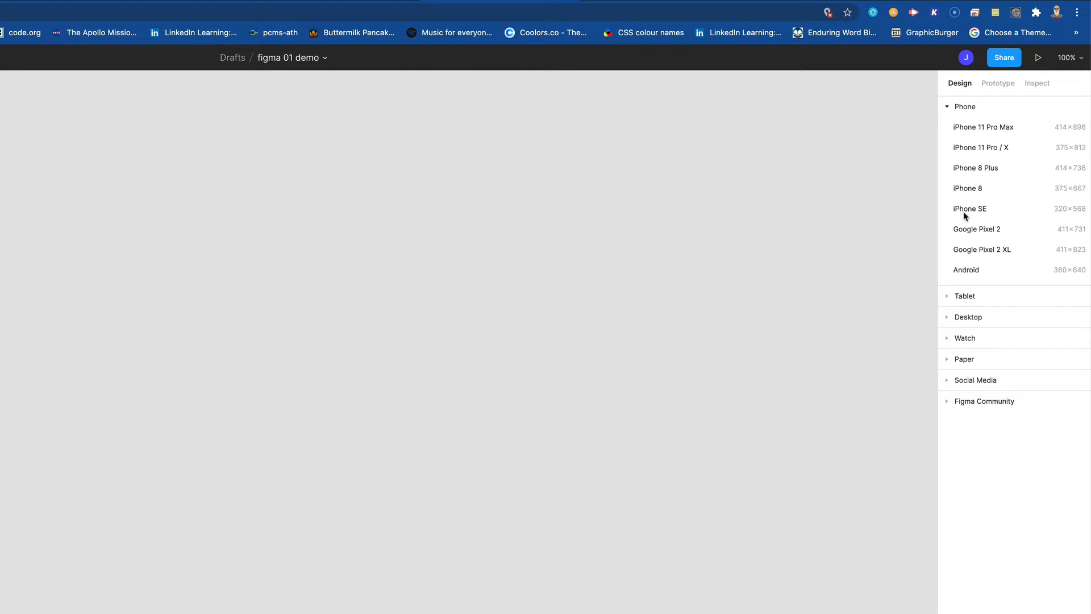
pyautogui.click(972, 168)
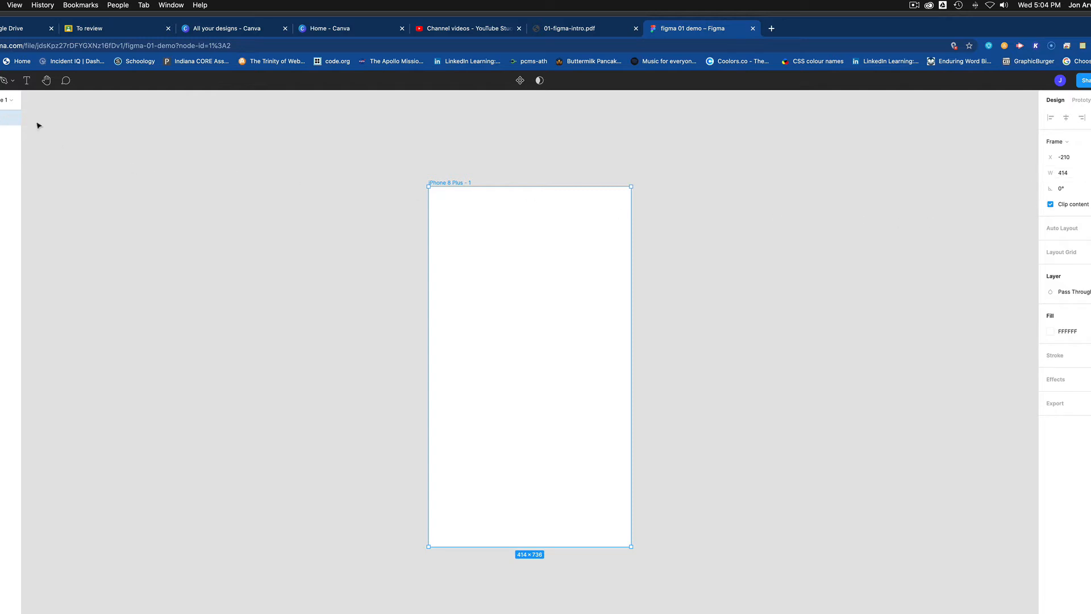
pyautogui.press('f')
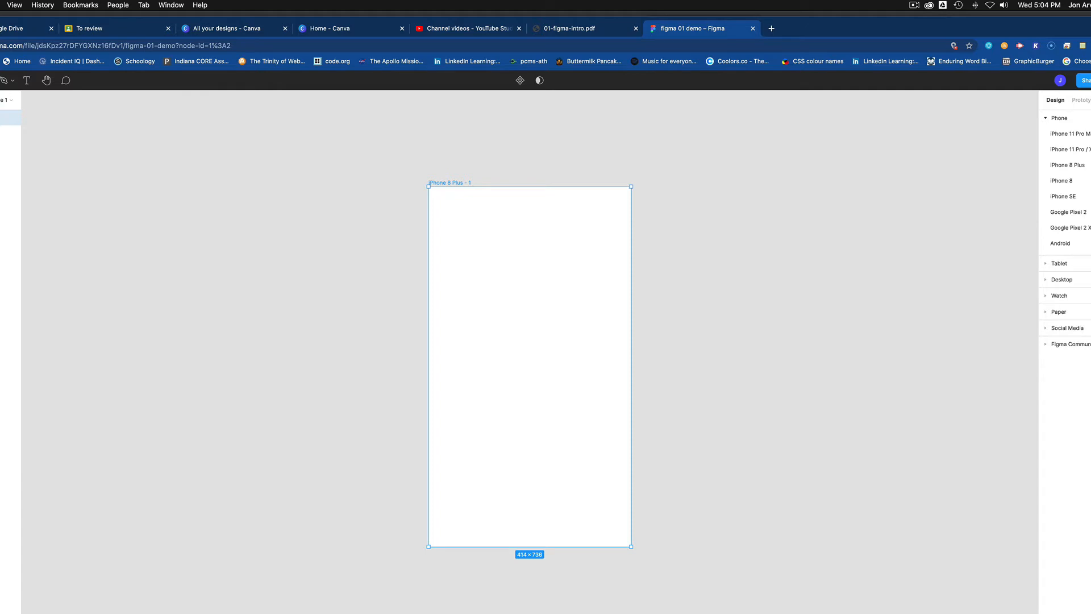
pyautogui.click(1069, 166)
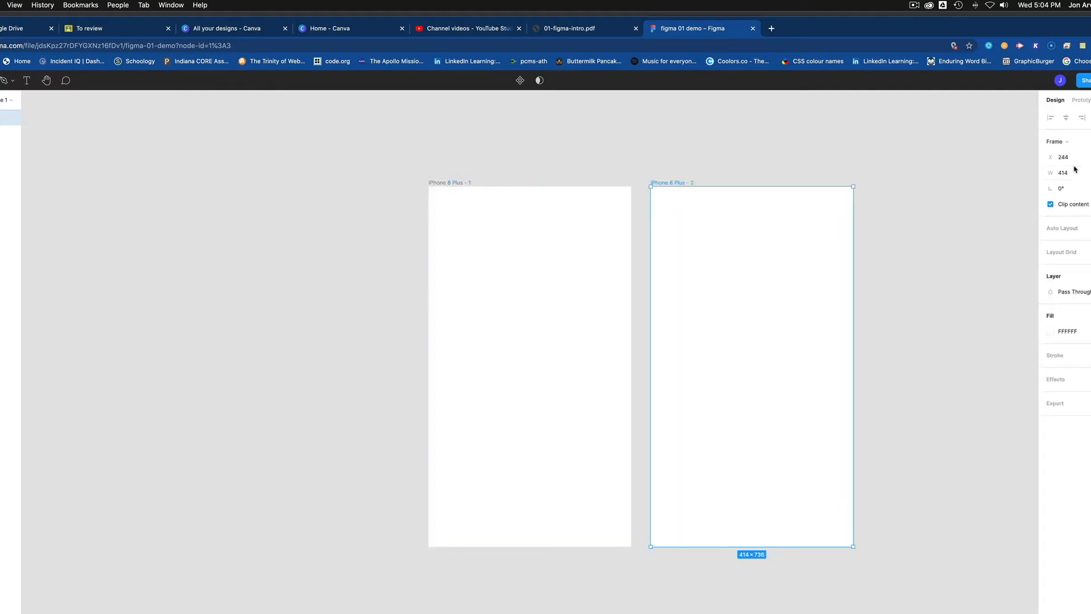
pyautogui.press('f')
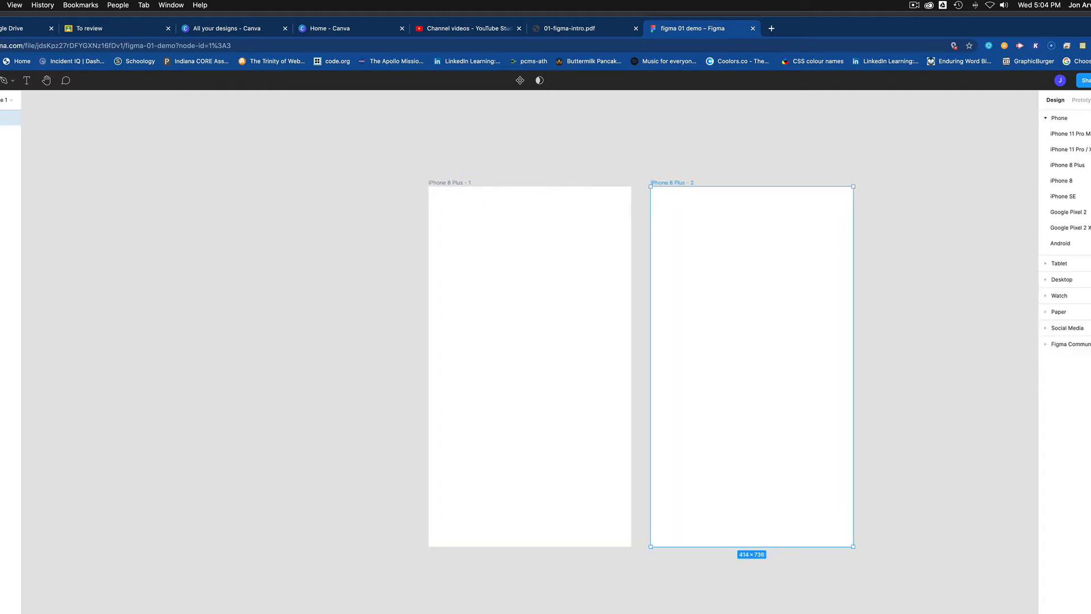
pyautogui.click(1062, 166)
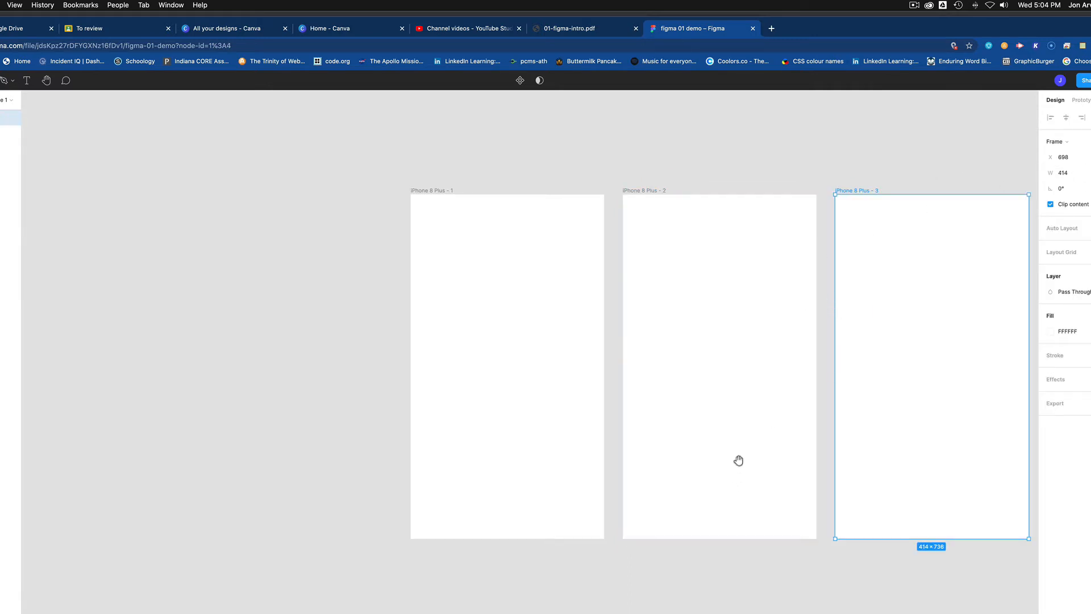
# Rename the first iPhone 8 Plus frame as "screen 1".
pyautogui.moveTo(741, 456); pyautogui.dragTo(472, 425)
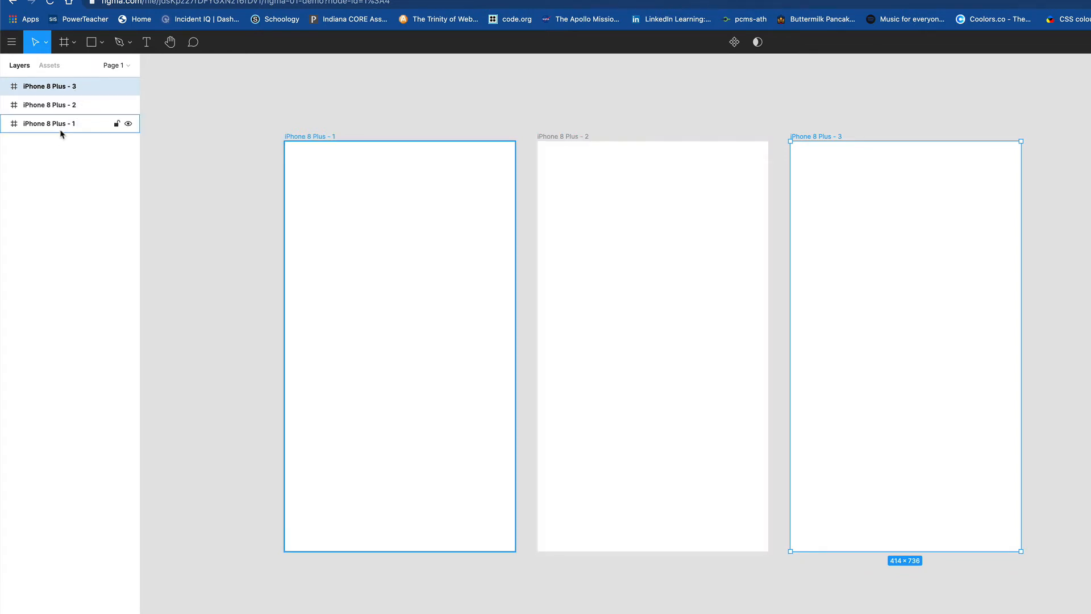
pyautogui.rightClick(55, 127)
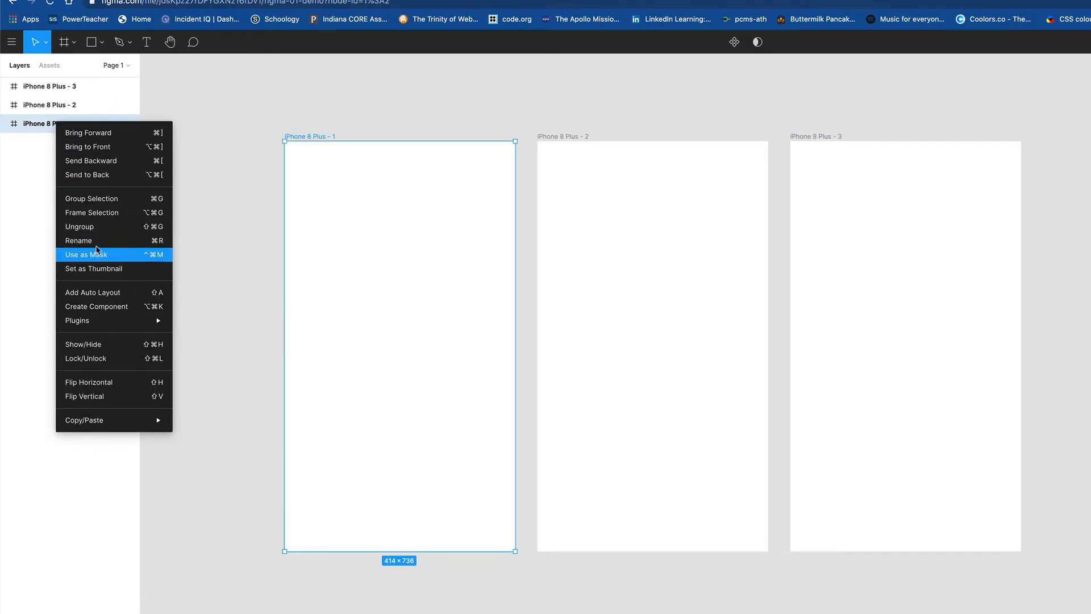
pyautogui.click(101, 241)
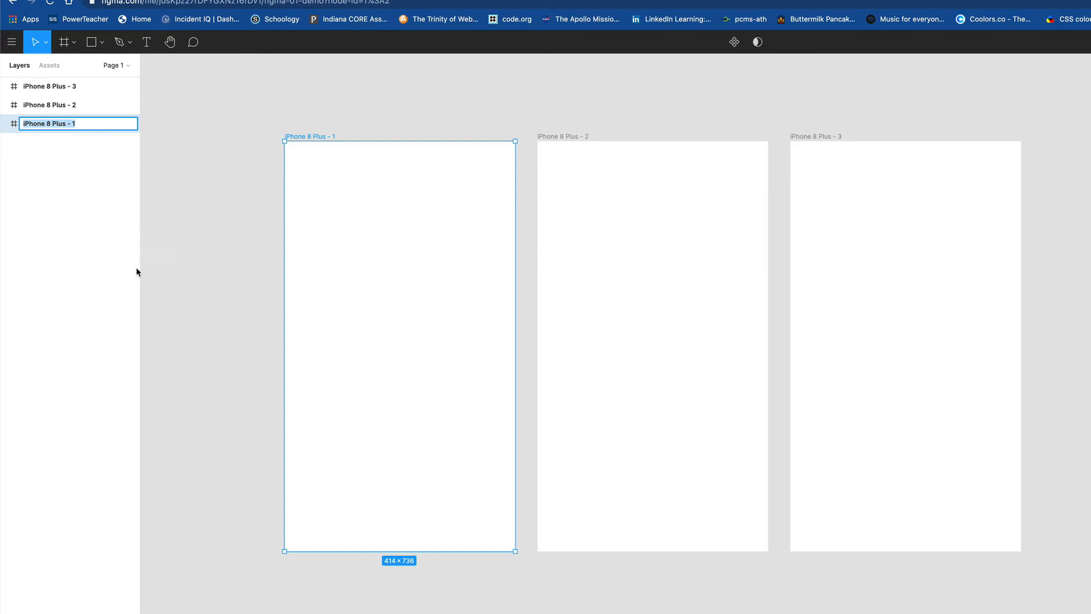
pyautogui.write('home=')
pyautogui.press('BackSpace')
pyautogui.press('BackSpace')
pyautogui.press('BackSpace')
pyautogui.write('screen')
pyautogui.press('Return')
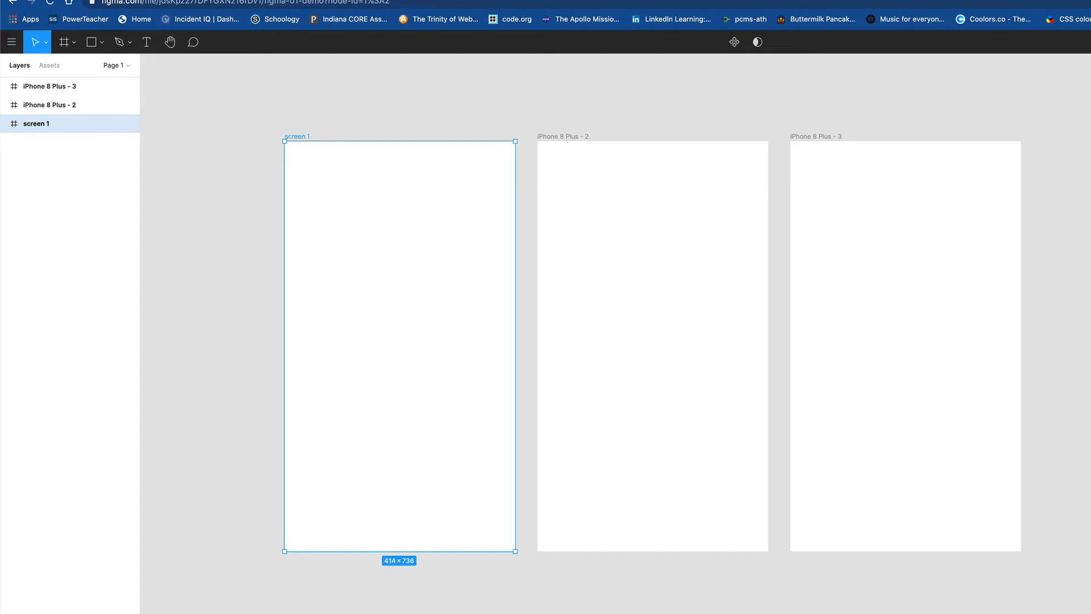
# Rename the second frame as "screen2" and the third frame as "screen3".
pyautogui.rightClick(69, 105)
pyautogui.click(111, 226)
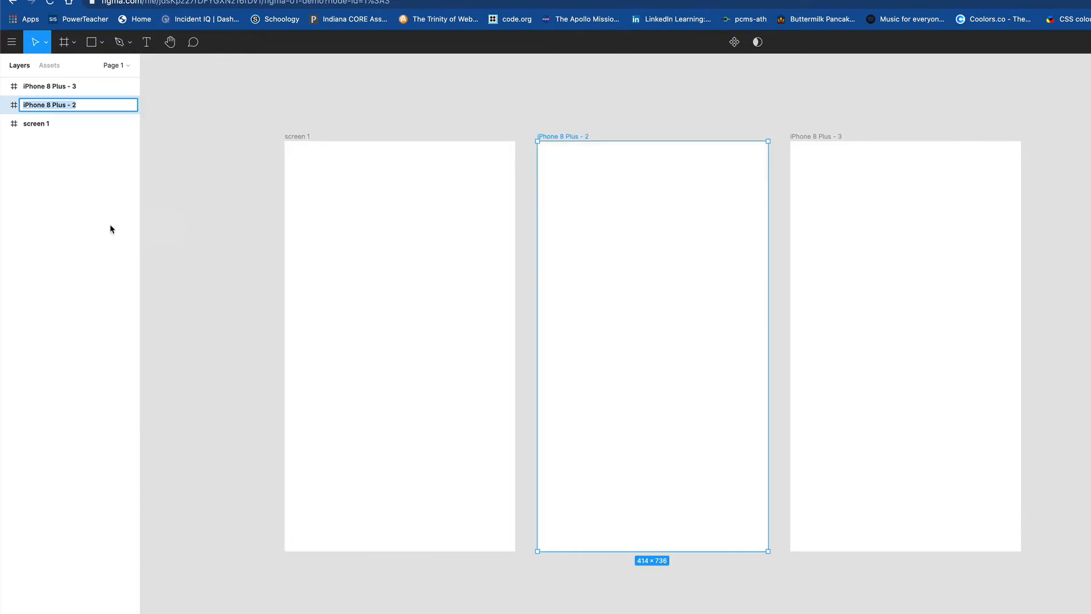
pyautogui.write('screen2')
pyautogui.press('Return')
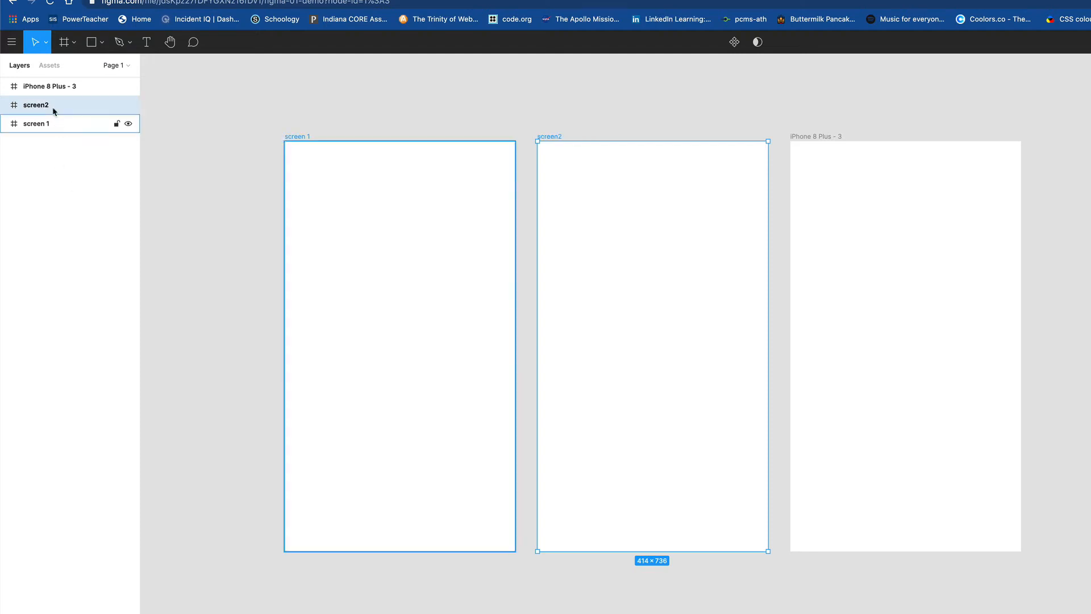
pyautogui.rightClick(55, 91)
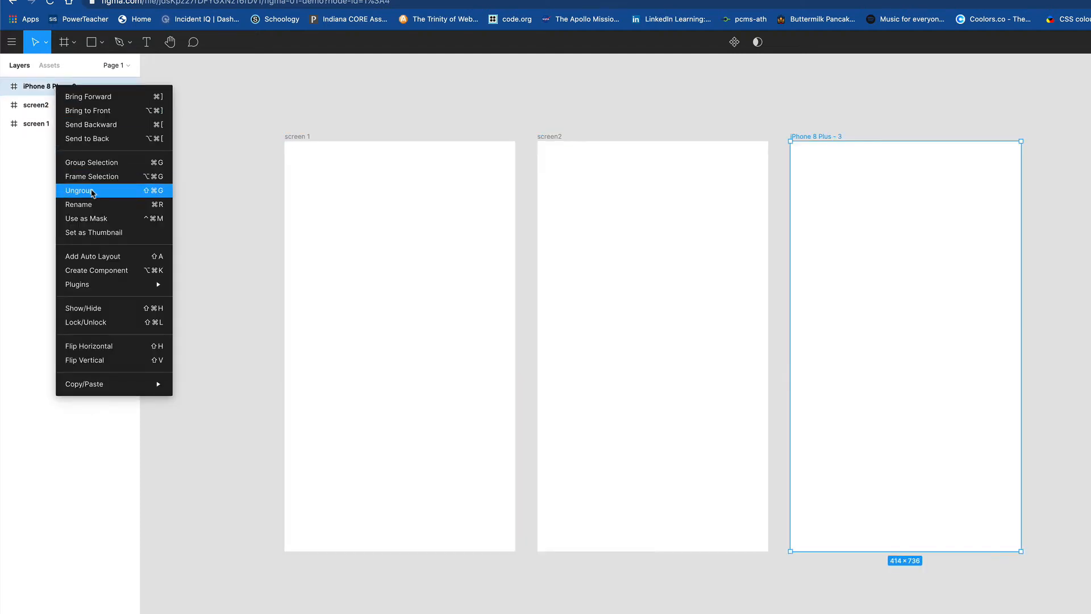
pyautogui.click(90, 204)
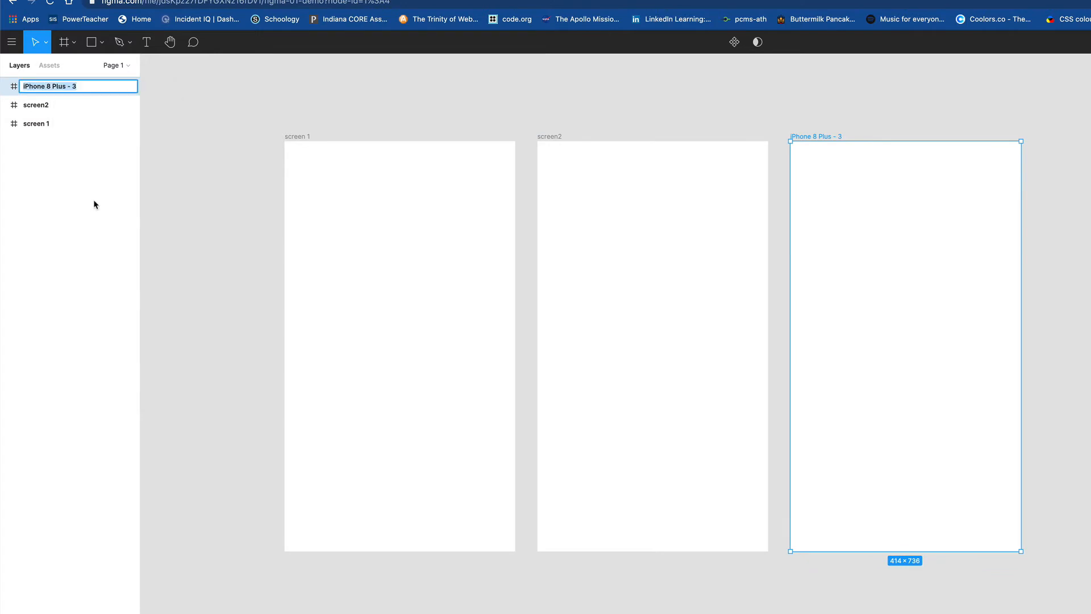
pyautogui.write('screen3')
pyautogui.press('Return')
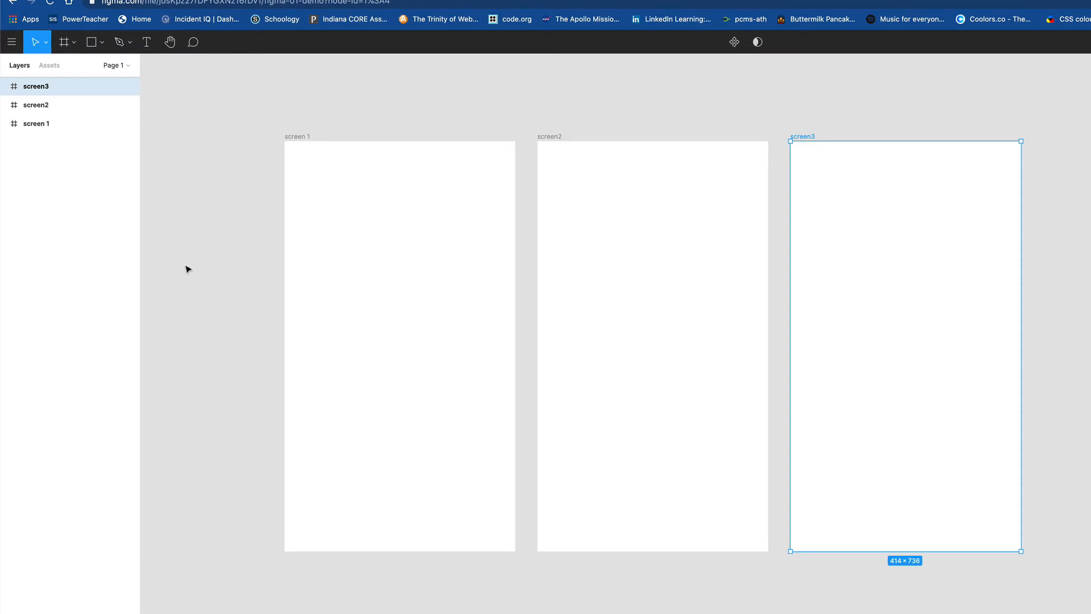
# Change the fill of the screen 1 frame to light blue 7BCAF6.
pyautogui.click(32, 124)
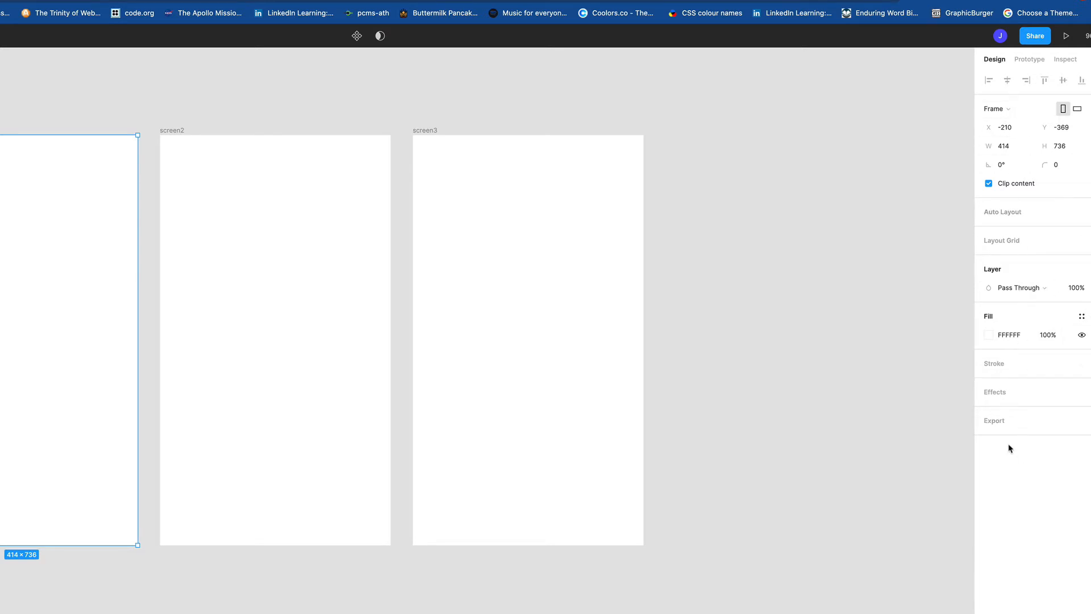
pyautogui.click(988, 336)
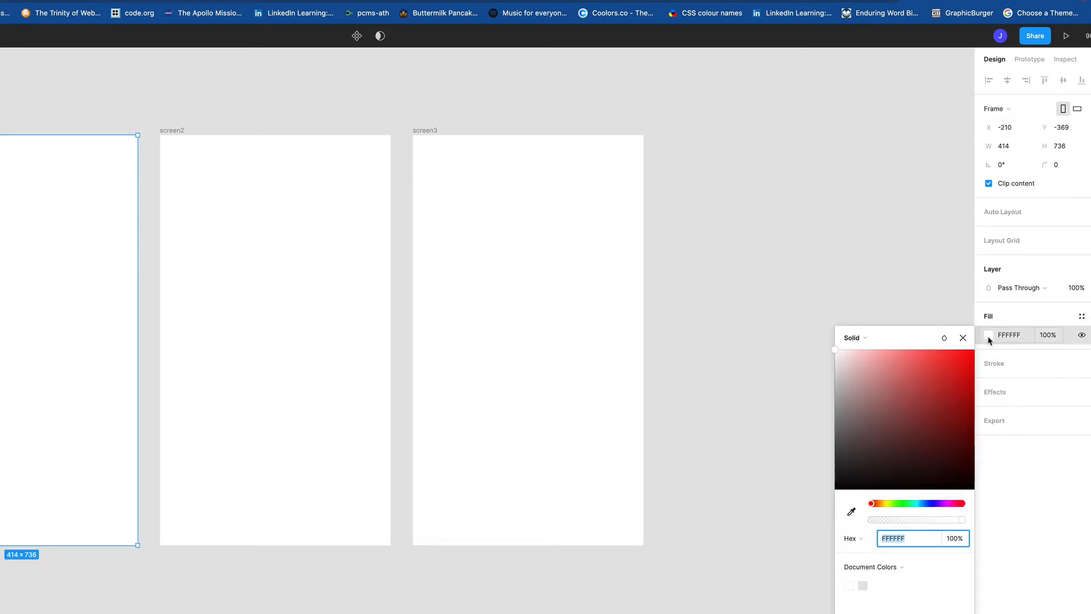
pyautogui.moveTo(915, 503)
pyautogui.mouseDown()
pyautogui.moveTo(928, 491)
pyautogui.moveTo(924, 506)
pyautogui.mouseUp()
pyautogui.moveTo(910, 373); pyautogui.dragTo(906, 364)
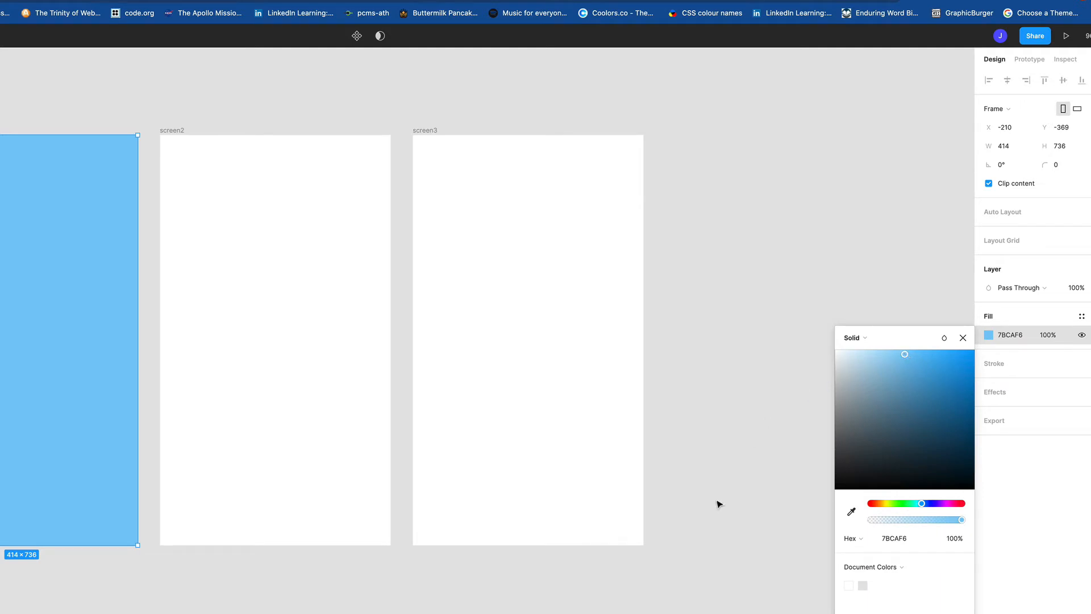
# Apply the document's light blue 7BCAF6 as the fill of the screen2 and screen3 frames.
pyautogui.click(275, 340)
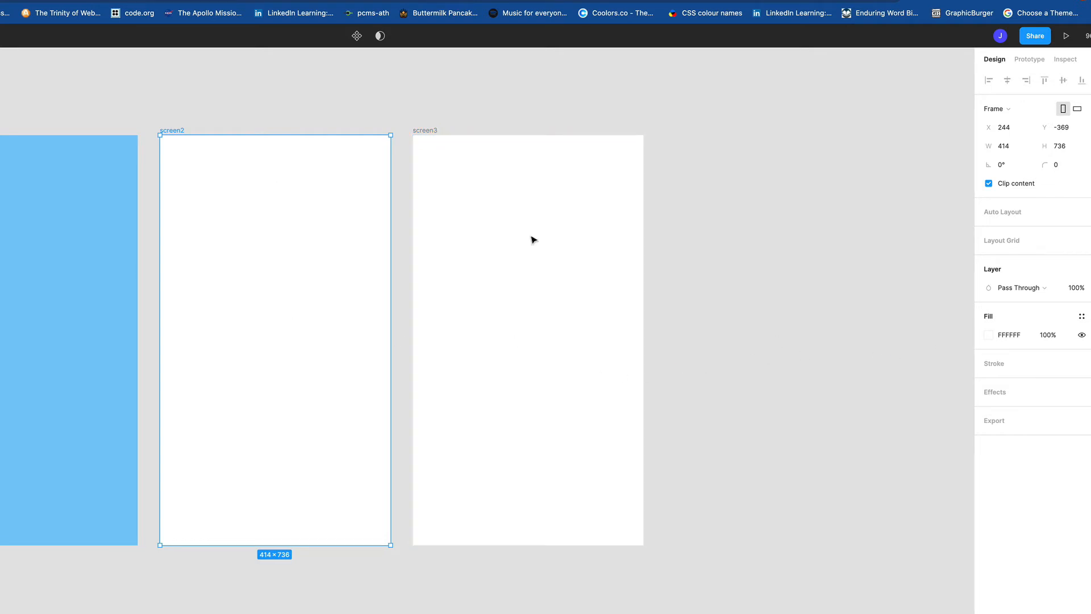
pyautogui.click(989, 335)
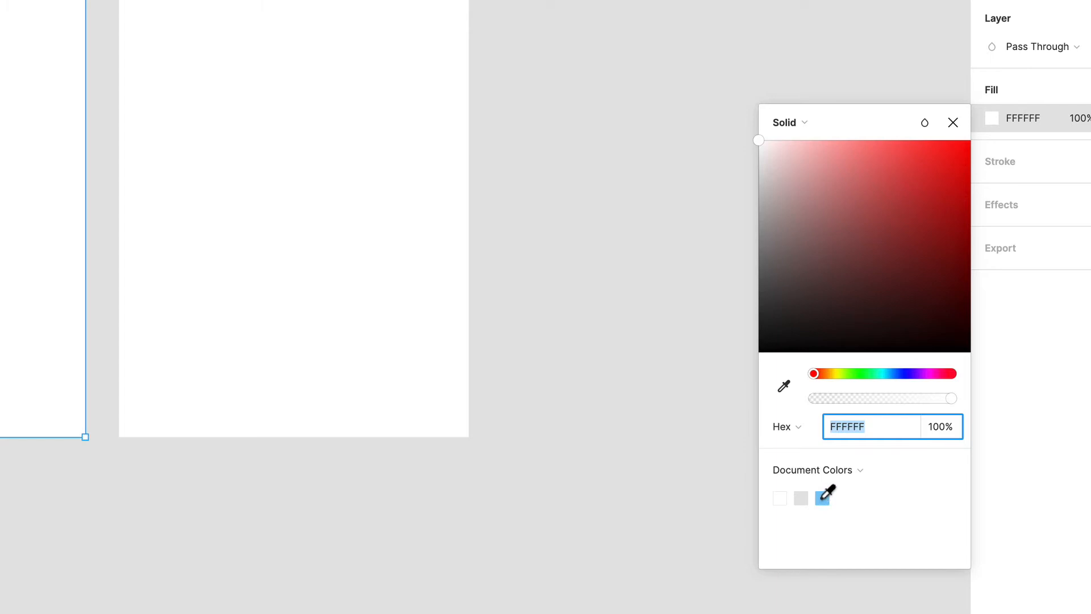
pyautogui.click(823, 498)
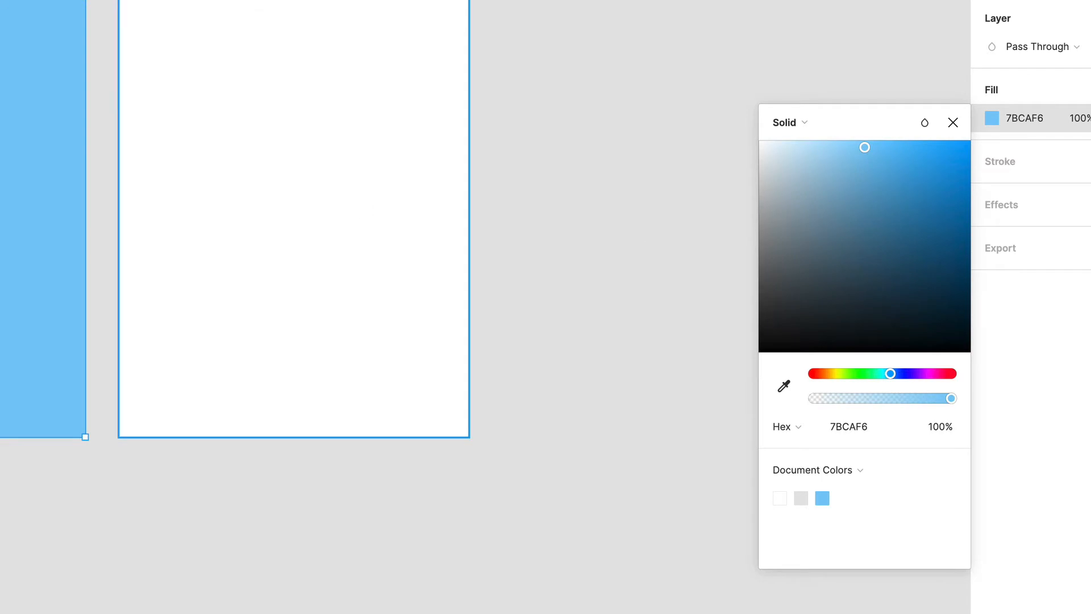
pyautogui.click(294, 69)
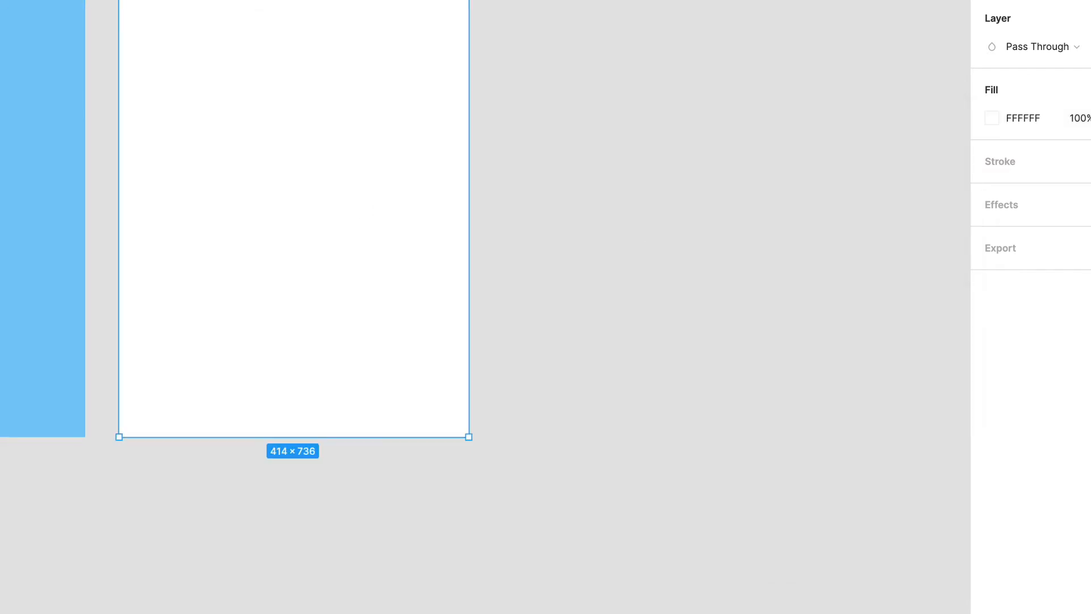
pyautogui.click(991, 117)
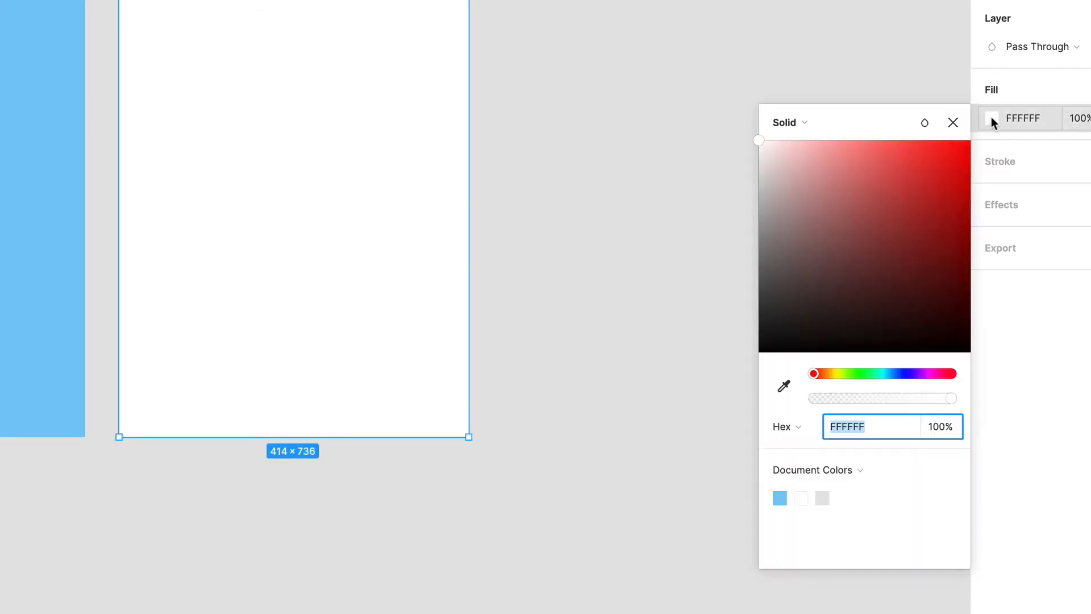
pyautogui.click(780, 498)
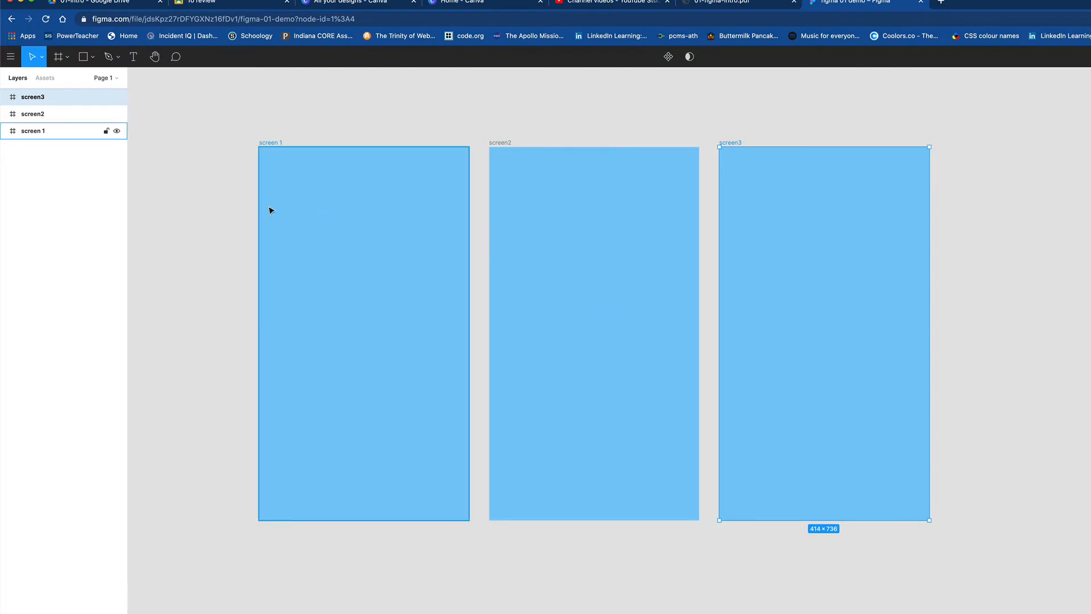
# Add a text box about 312 × 88 near the top of the screen 1 frame, reading "Screen 1".
pyautogui.click(133, 59)
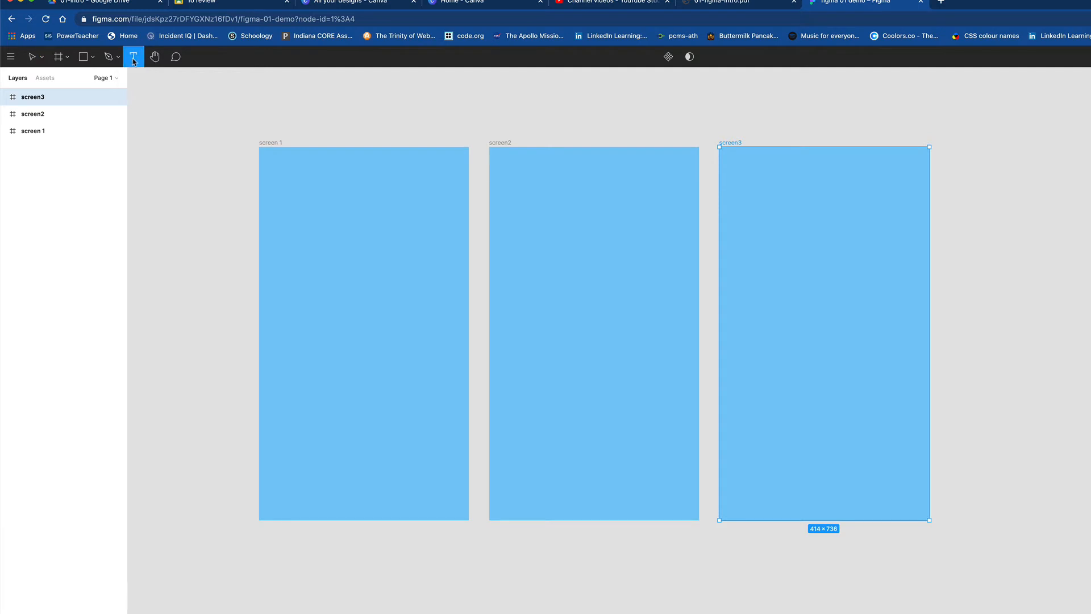
pyautogui.moveTo(278, 177); pyautogui.dragTo(438, 222)
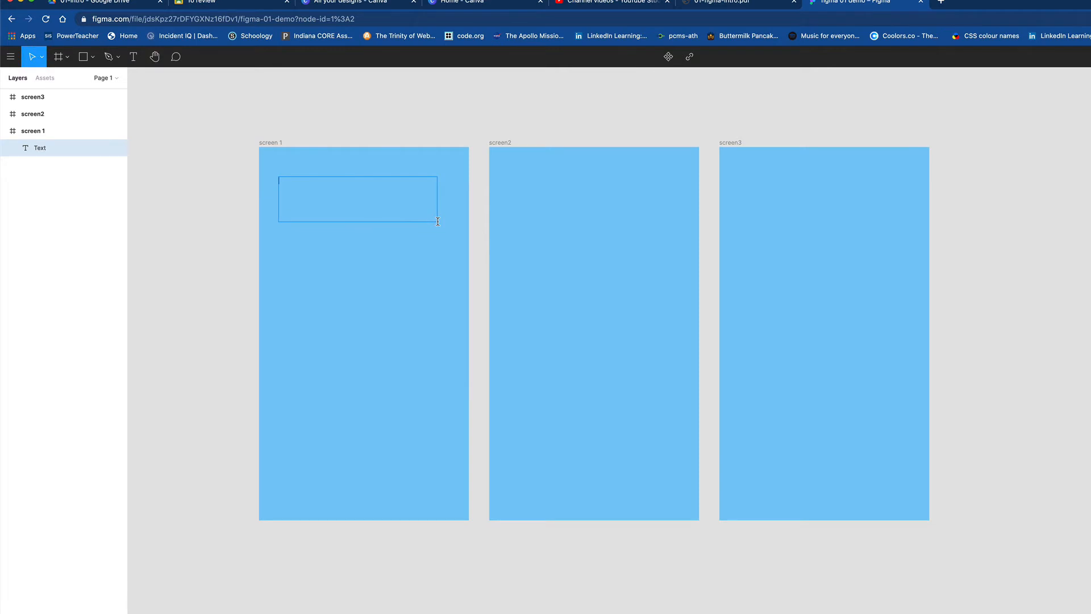
pyautogui.write('Screen 1')
# Format the whole "Screen 1" title as horizontally centered Righteous text at size 48.
pyautogui.press('super+a')
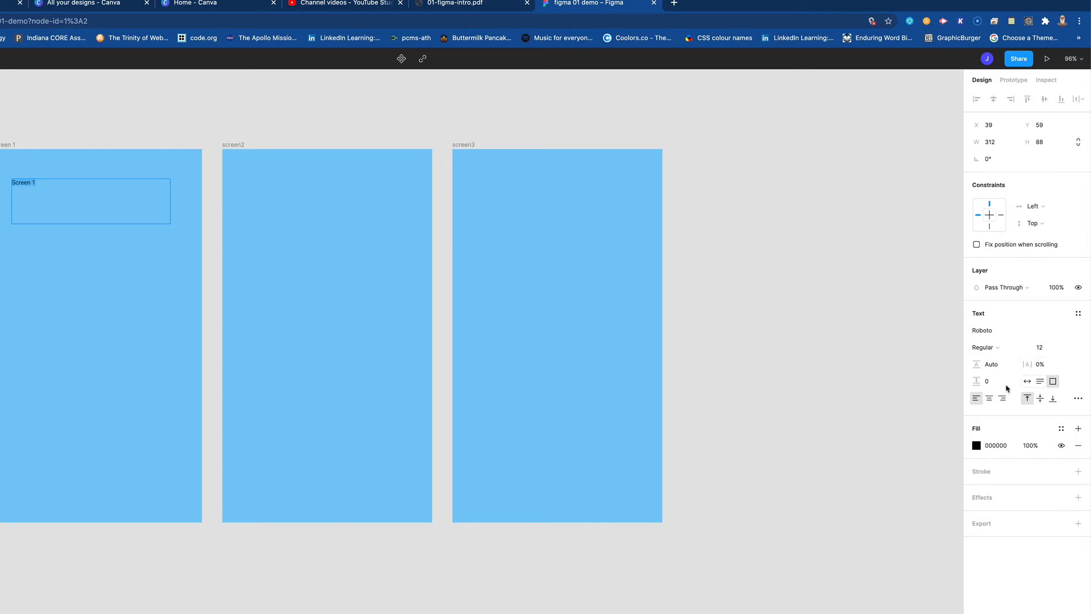
pyautogui.click(989, 398)
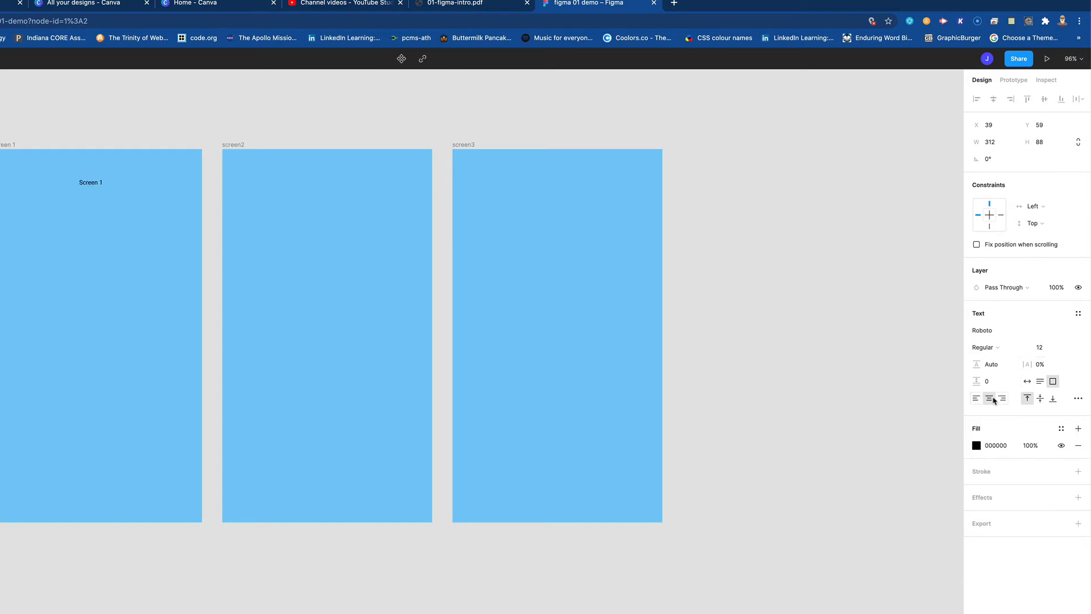
pyautogui.click(1067, 348)
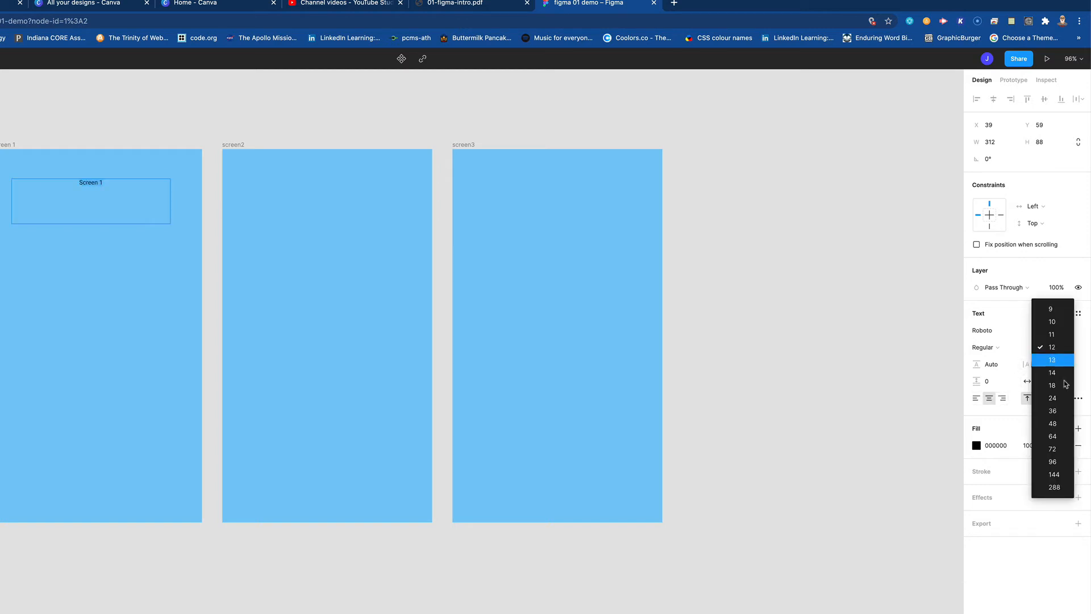
pyautogui.click(1053, 411)
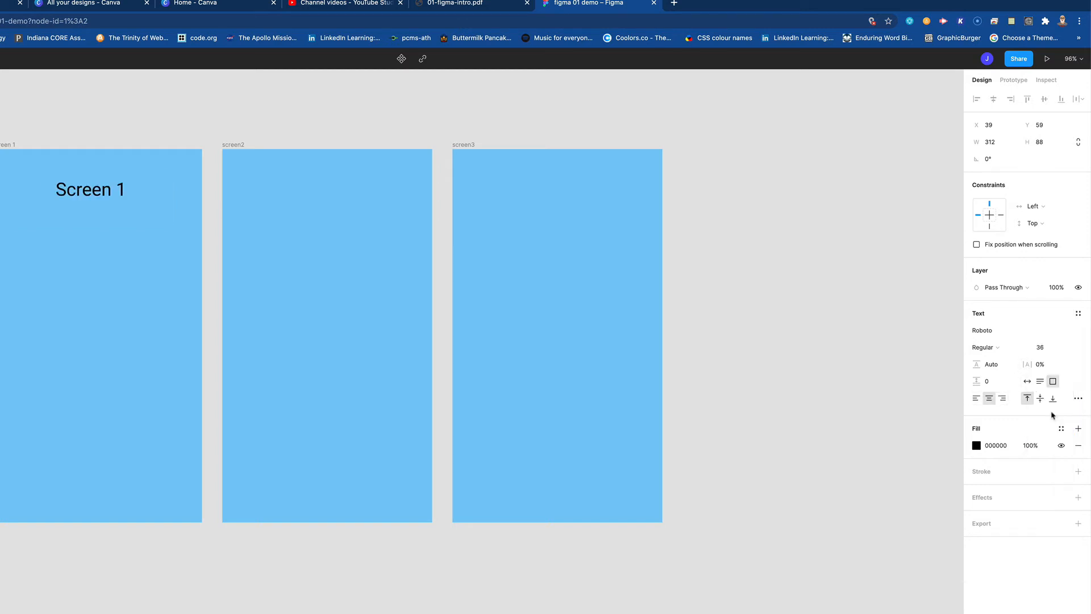
pyautogui.click(1068, 348)
pyautogui.click(1055, 364)
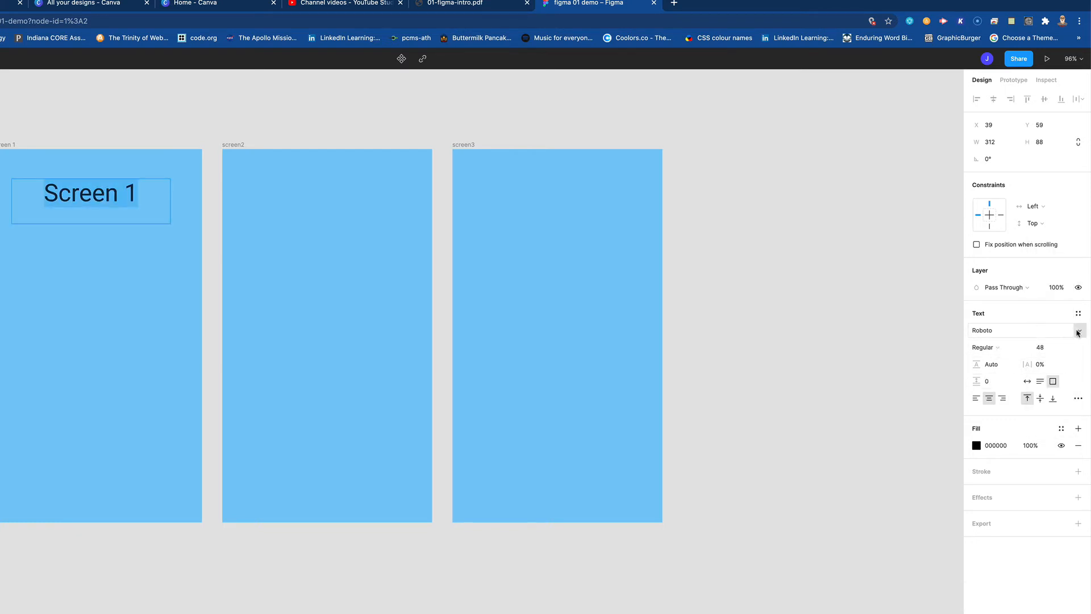
pyautogui.click(1078, 331)
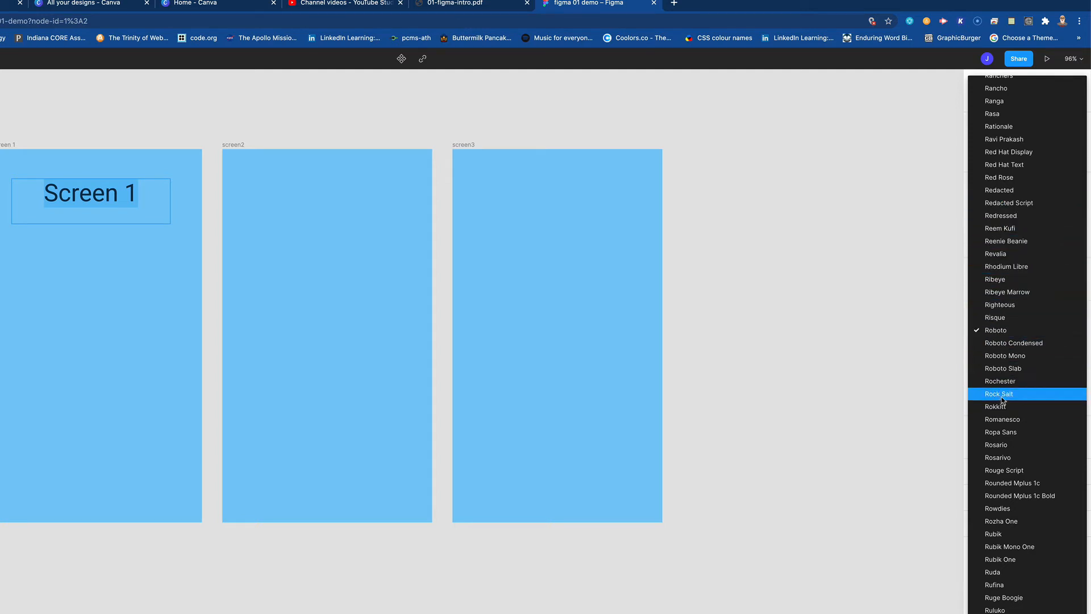
pyautogui.click(996, 307)
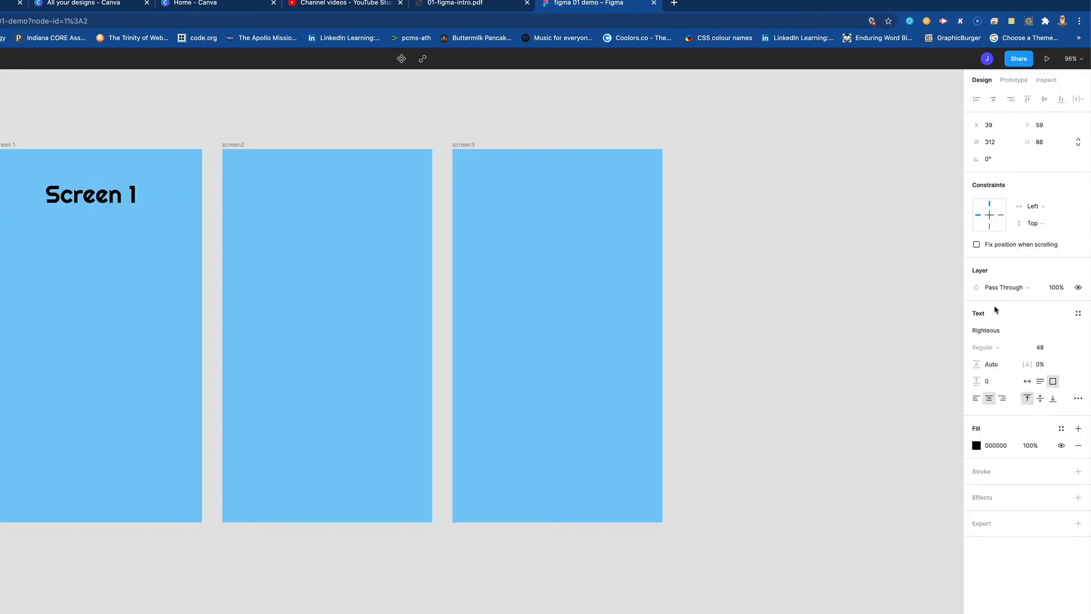
# Change the "Screen 1" title's fill colour to dark blue 021994 and finish editing the text.
pyautogui.click(976, 446)
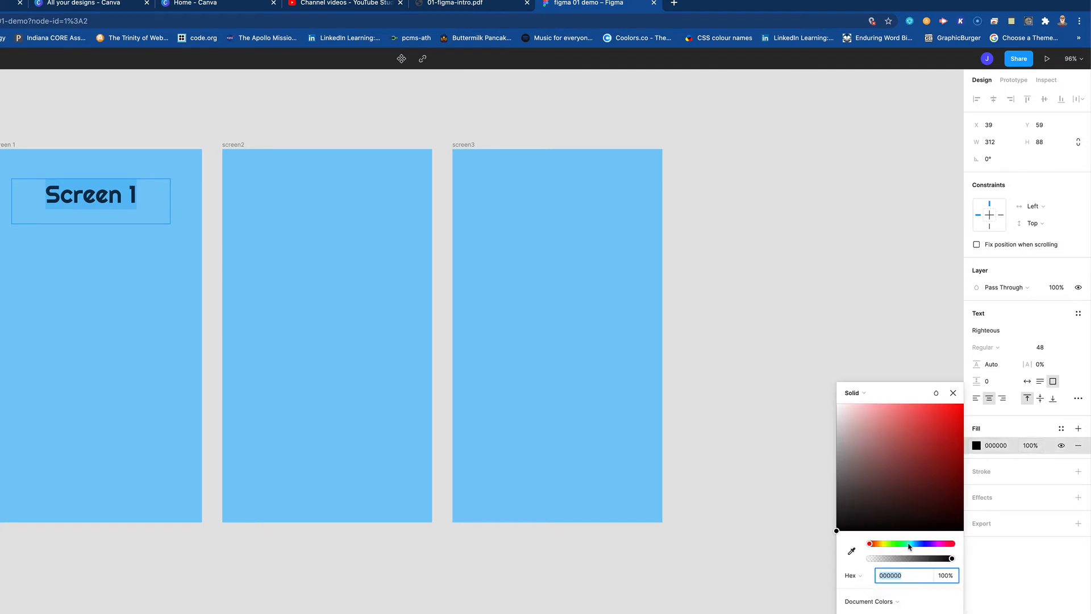
pyautogui.moveTo(909, 547); pyautogui.dragTo(923, 546)
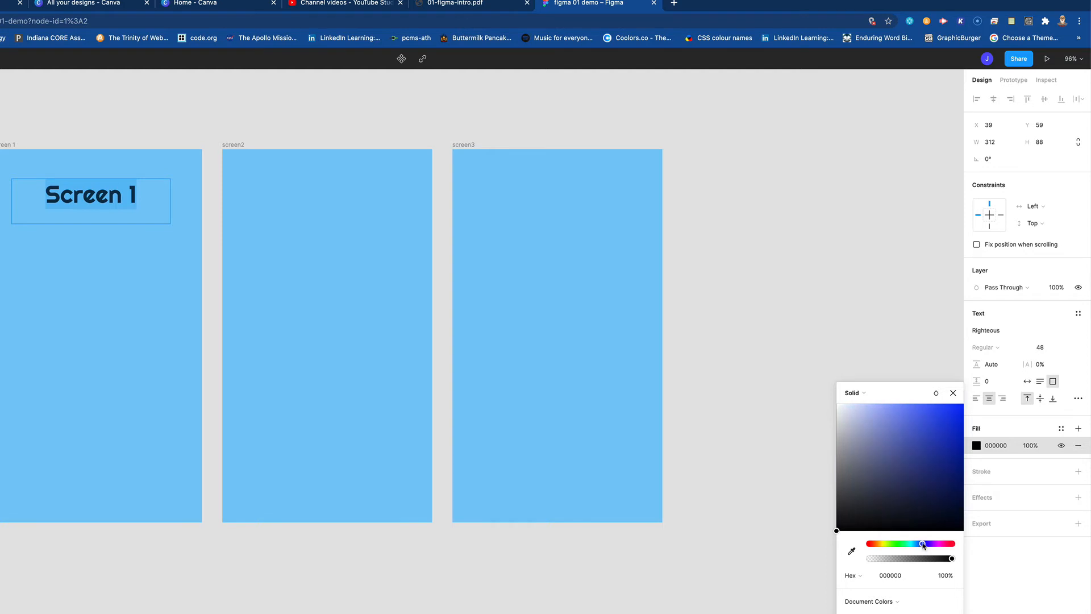
pyautogui.moveTo(923, 442); pyautogui.dragTo(962, 461)
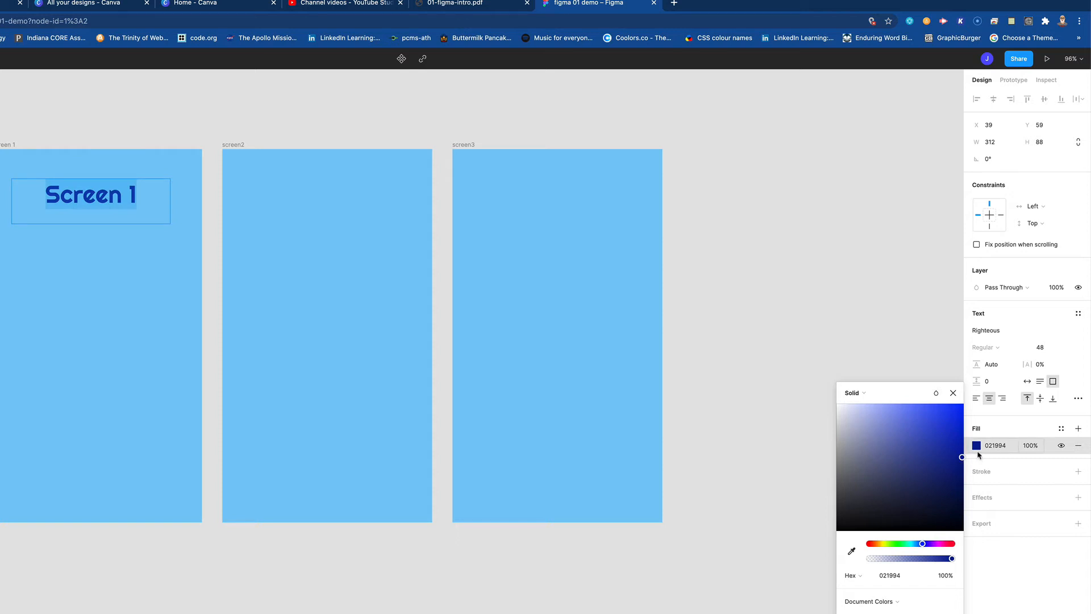
pyautogui.click(953, 393)
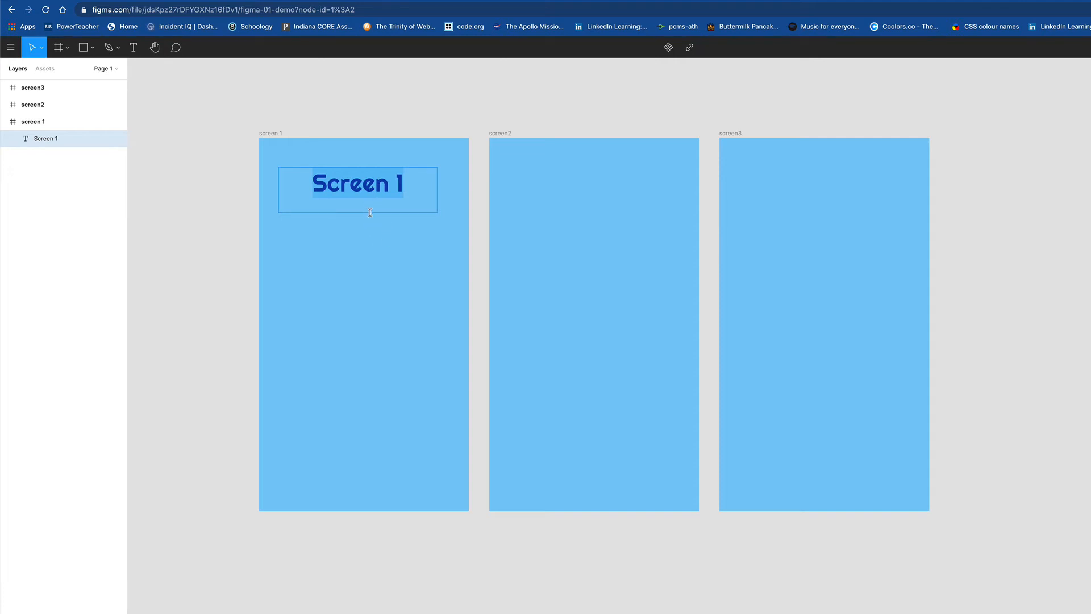
pyautogui.press('Escape')
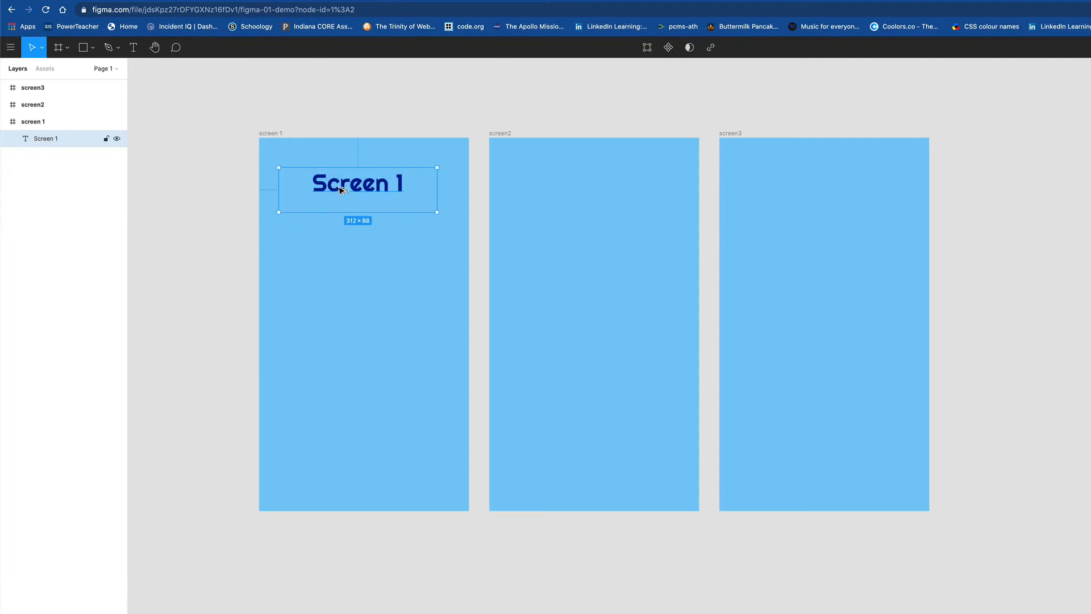
# Copy the title onto the screen2 and screen3 frames and change the copies' text to "Screen 2" and "Screen 3".
pyautogui.moveTo(341, 190); pyautogui.dragTo(806, 186)
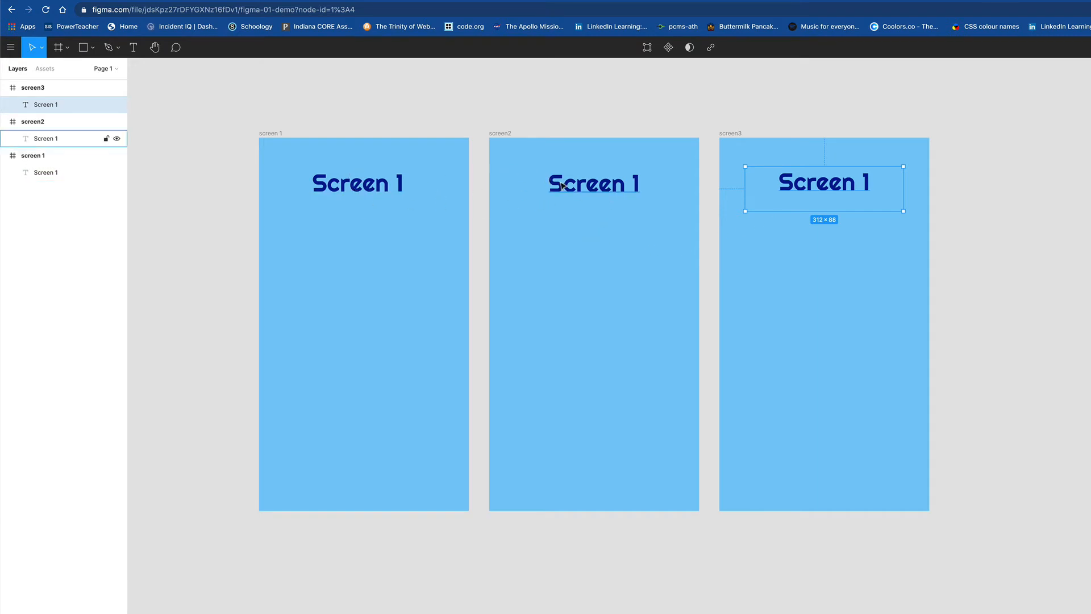
pyautogui.click(611, 188)
pyautogui.doubleClick(611, 188)
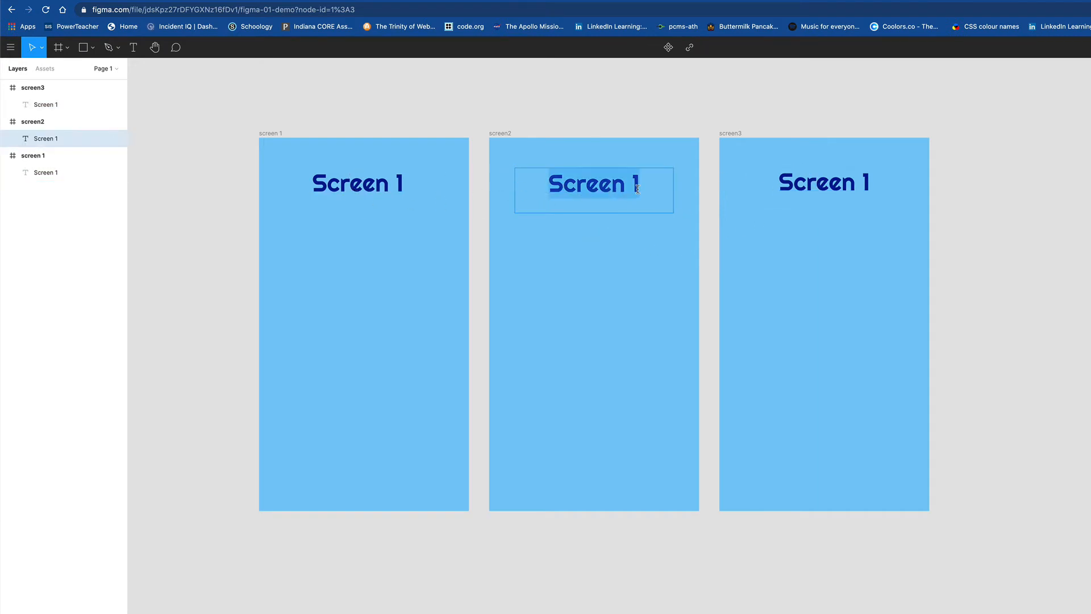
pyautogui.doubleClick(635, 187)
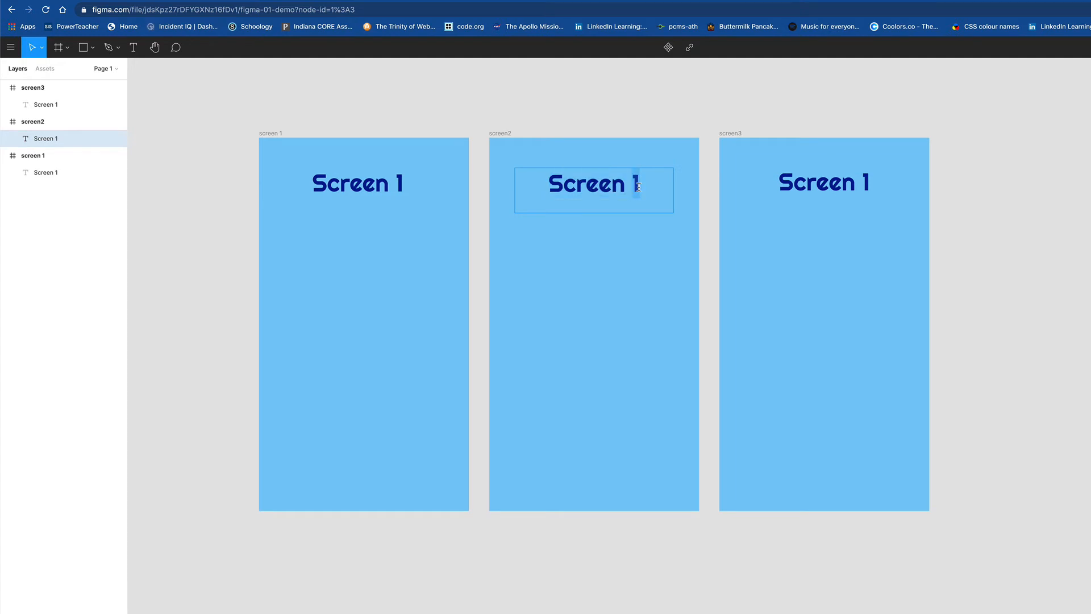
pyautogui.write('2')
pyautogui.doubleClick(863, 187)
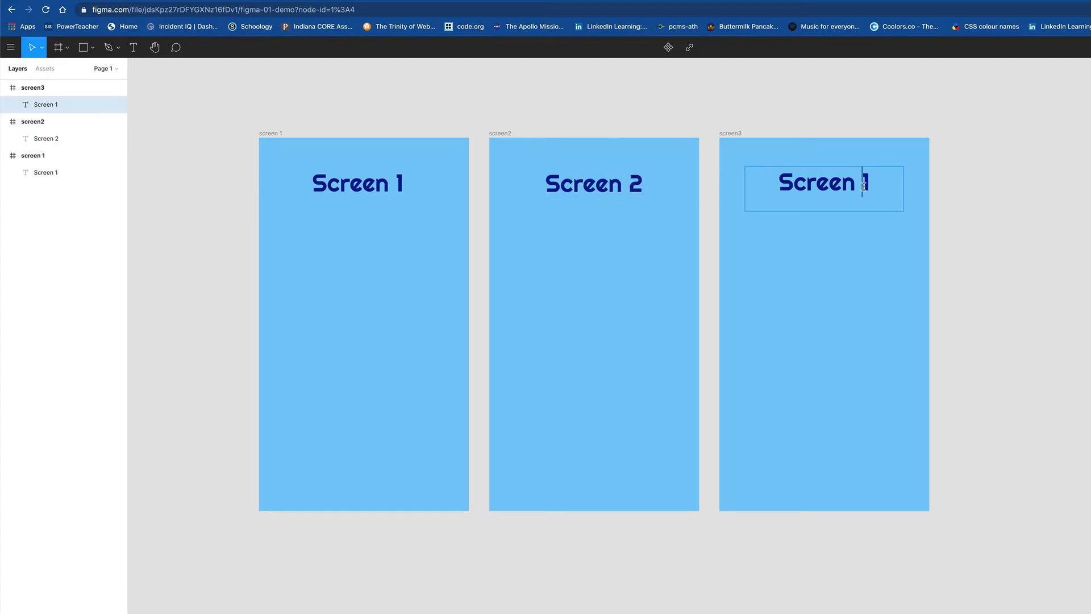
pyautogui.moveTo(863, 187); pyautogui.dragTo(870, 187)
pyautogui.write('3')
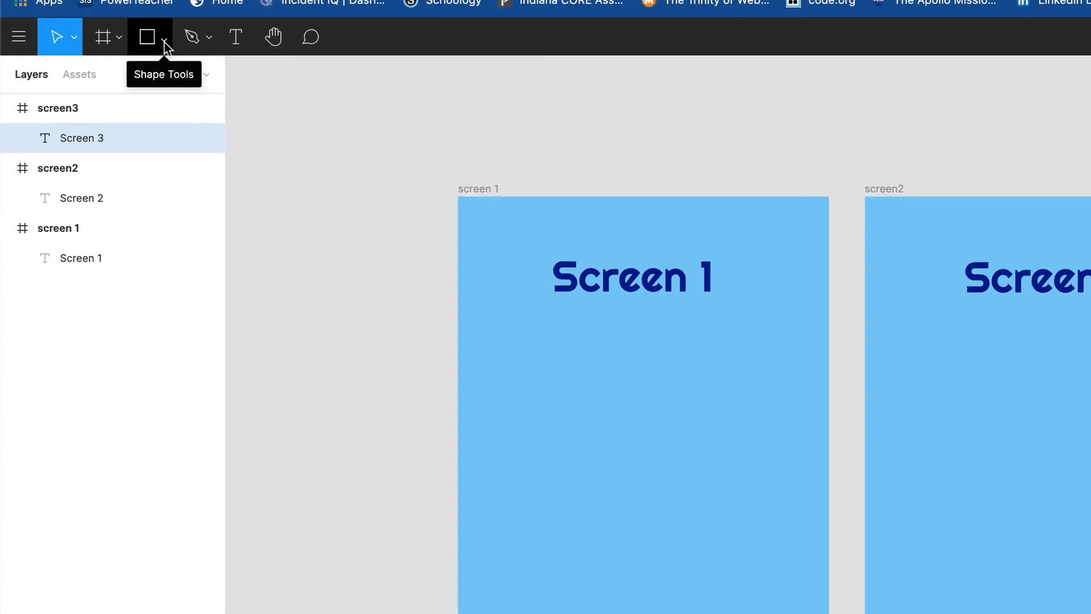
# Start placing an image and browse Google Drive through My Drive, 0000_classes and Computer_Science to the 01-intro folder inside figma.
pyautogui.click(164, 41)
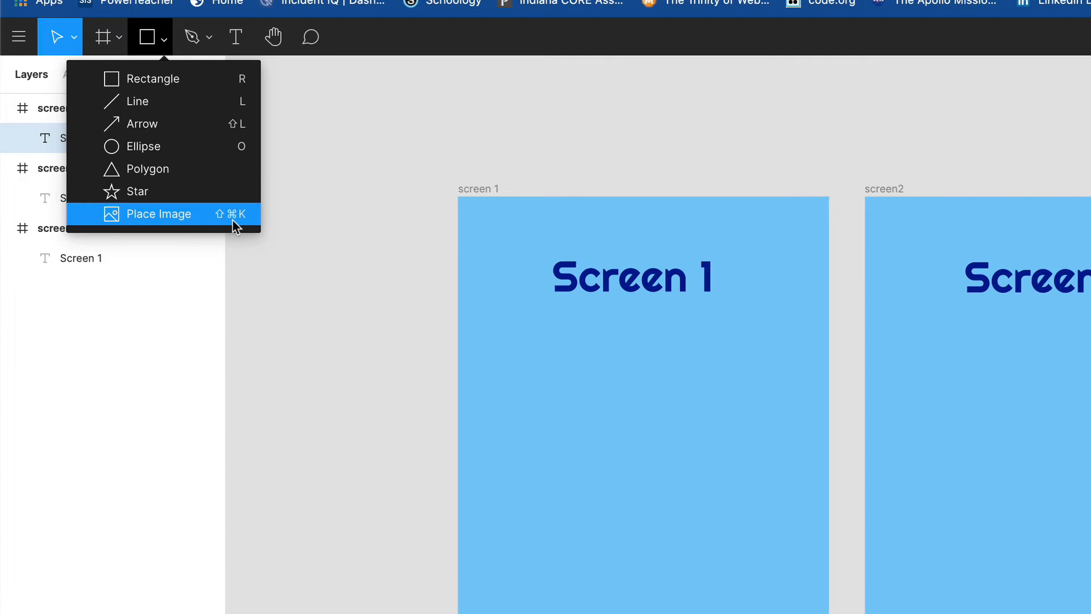
pyautogui.click(170, 214)
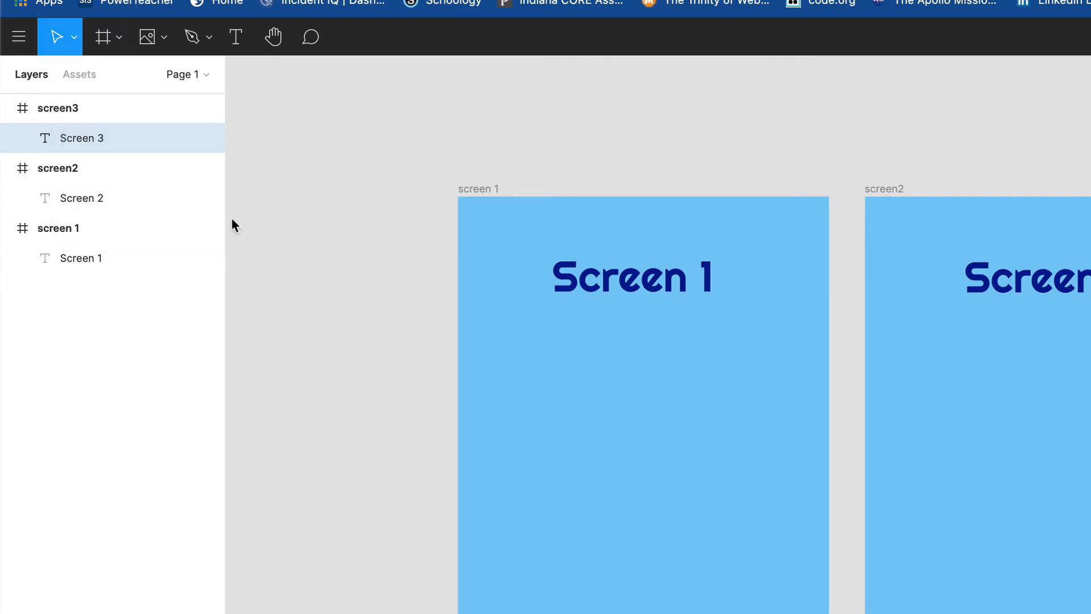
pyautogui.click(681, 432)
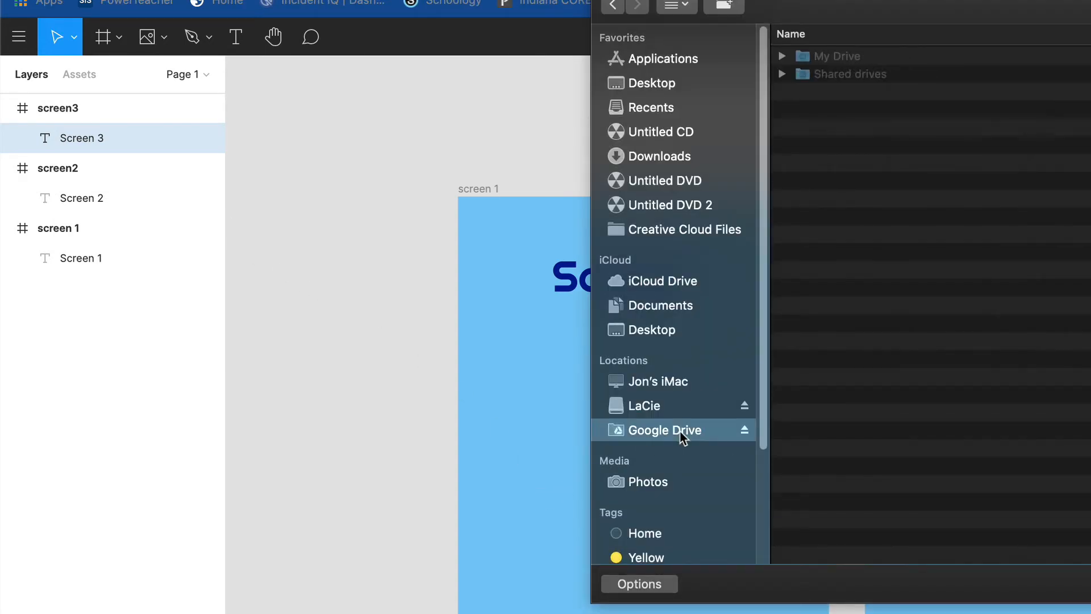
pyautogui.doubleClick(841, 56)
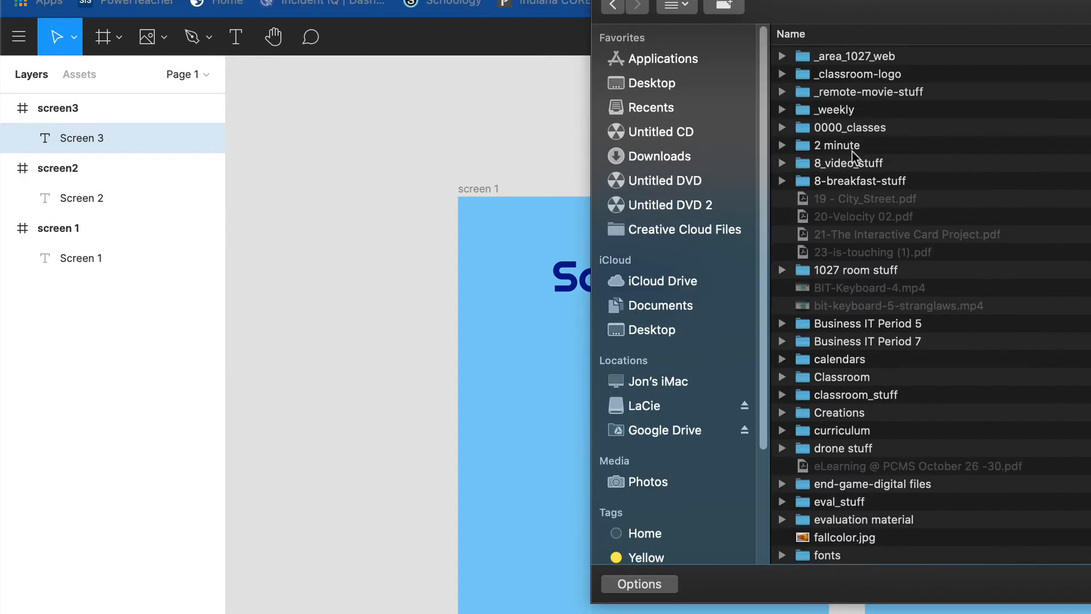
pyautogui.doubleClick(857, 130)
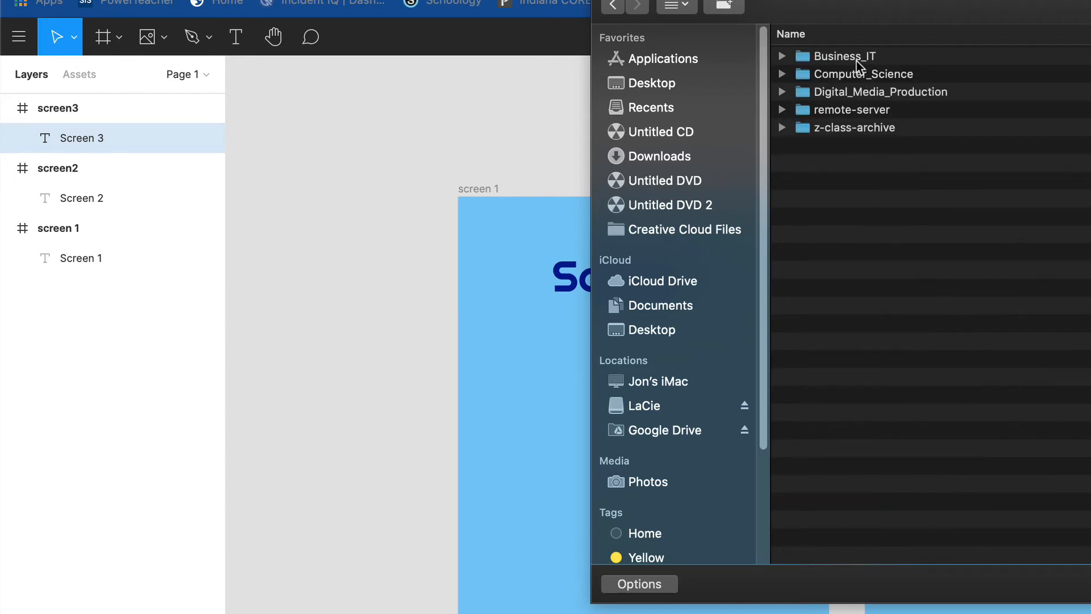
pyautogui.doubleClick(850, 74)
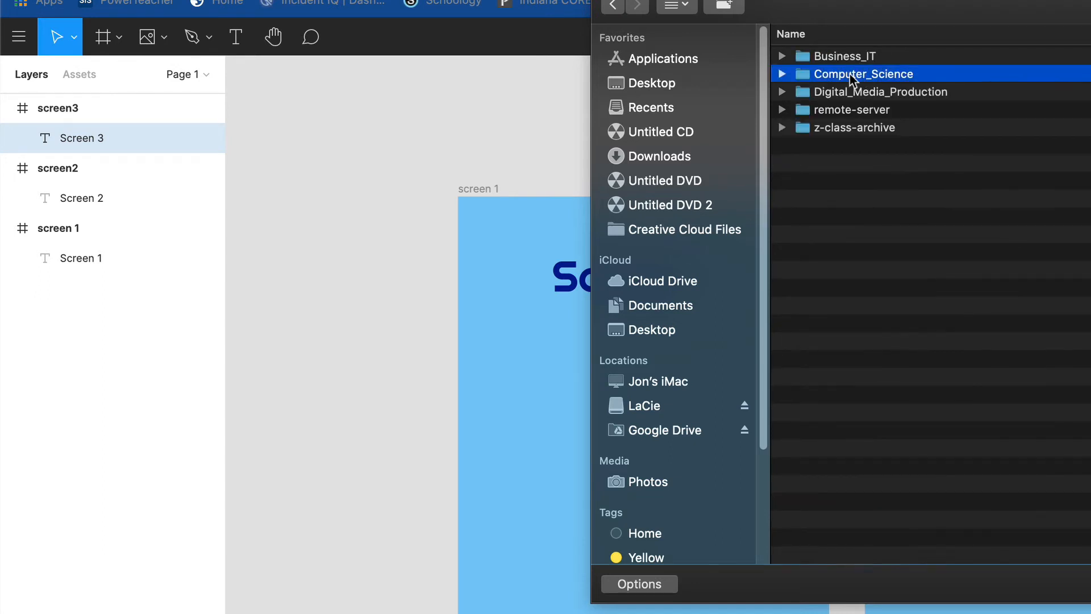
pyautogui.doubleClick(833, 146)
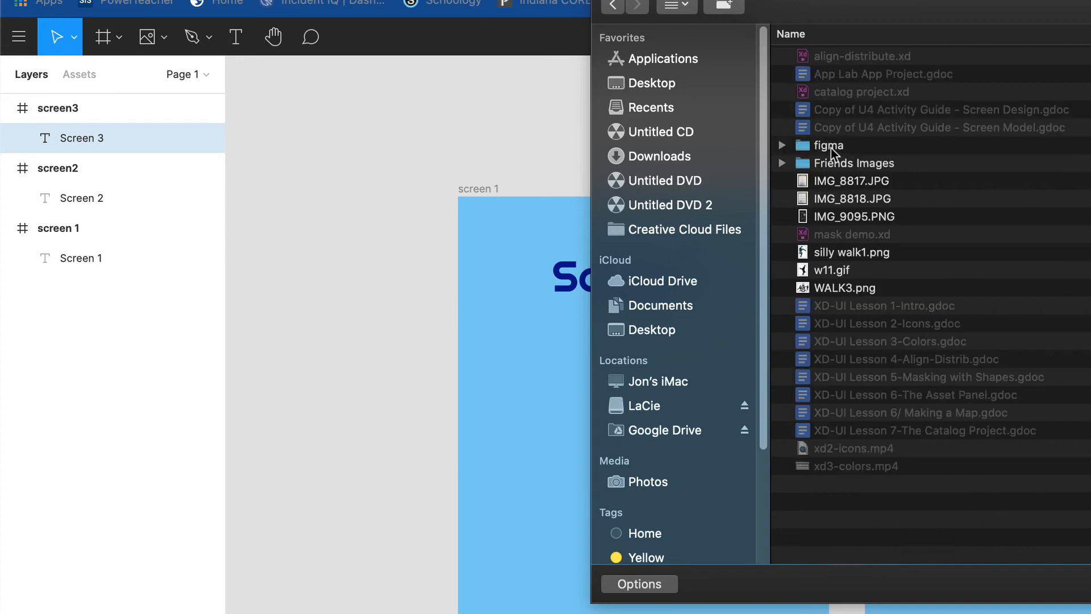
pyautogui.doubleClick(831, 146)
pyautogui.click(833, 57)
pyautogui.doubleClick(833, 59)
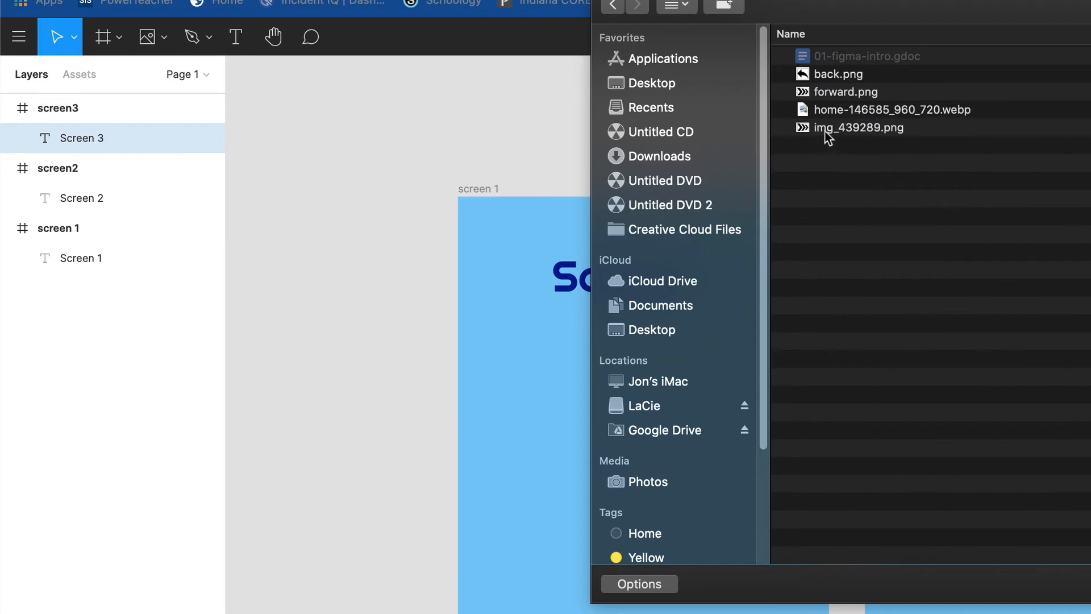
# Place home-146585_960_720.webp on screen 1 below the title, sized about 169 × 169.
pyautogui.click(831, 112)
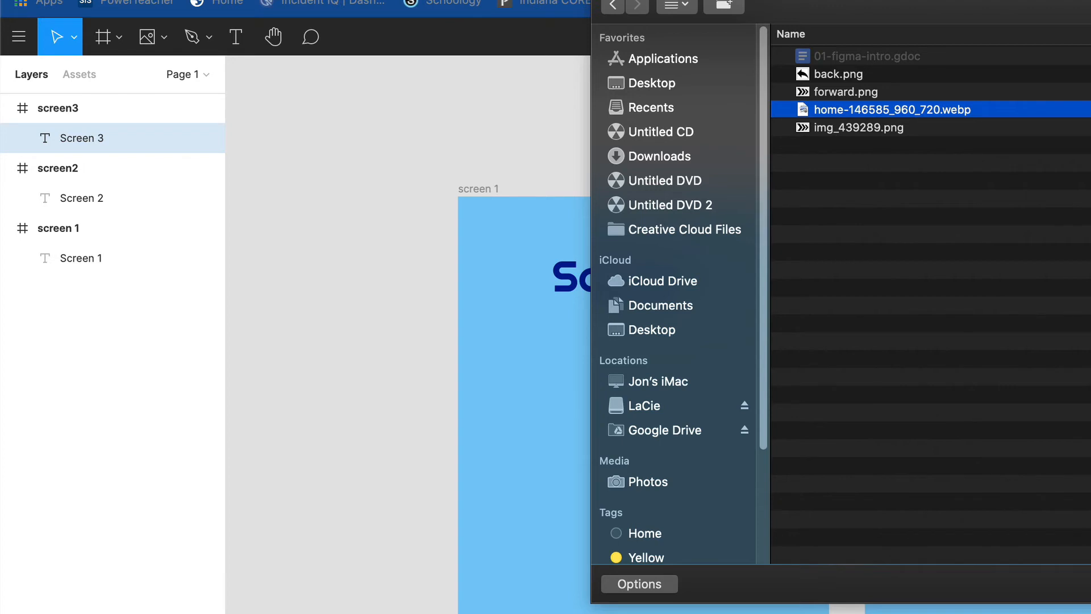
pyautogui.press('Return')
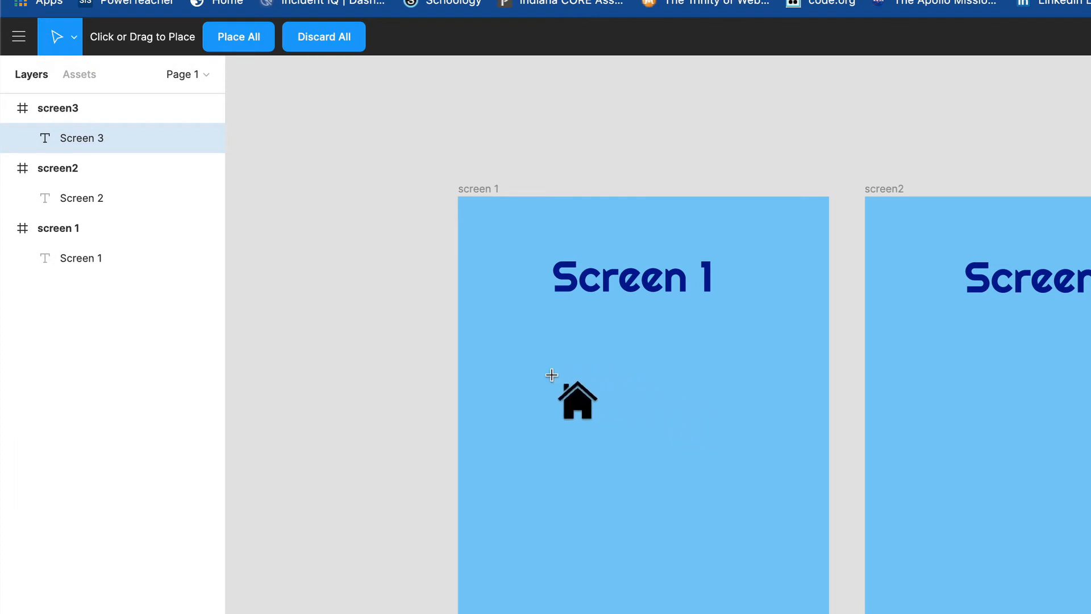
pyautogui.moveTo(540, 351); pyautogui.dragTo(727, 514)
pyautogui.moveTo(650, 463); pyautogui.dragTo(650, 480)
pyautogui.moveTo(728, 378); pyautogui.dragTo(687, 394)
pyautogui.moveTo(621, 450); pyautogui.dragTo(637, 449)
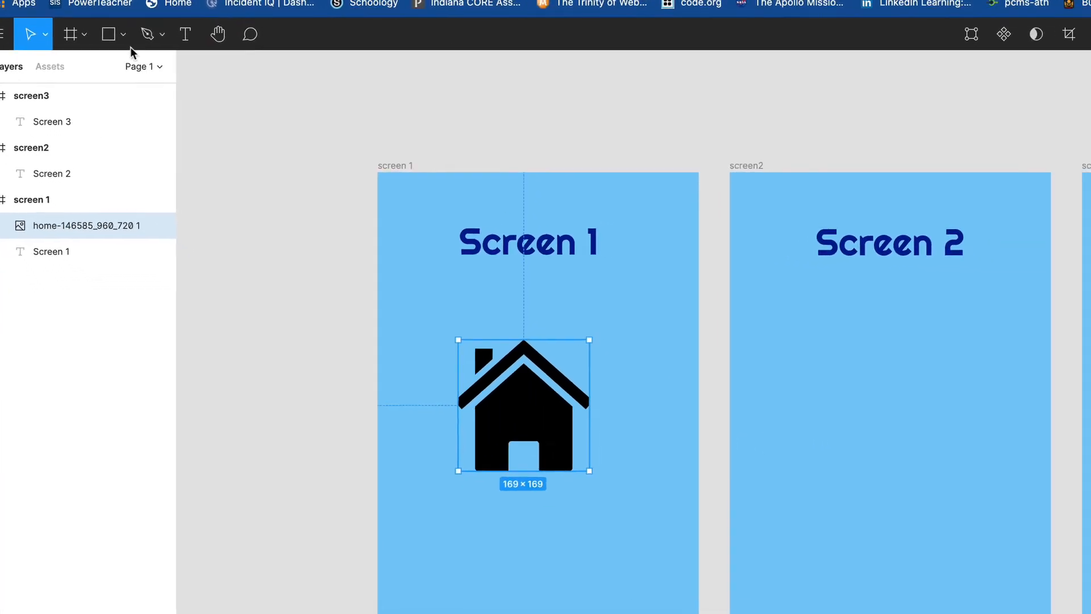
# Place forward.png on screen2 at about 226 × 177 and centre it horizontally below the title.
pyautogui.click(123, 35)
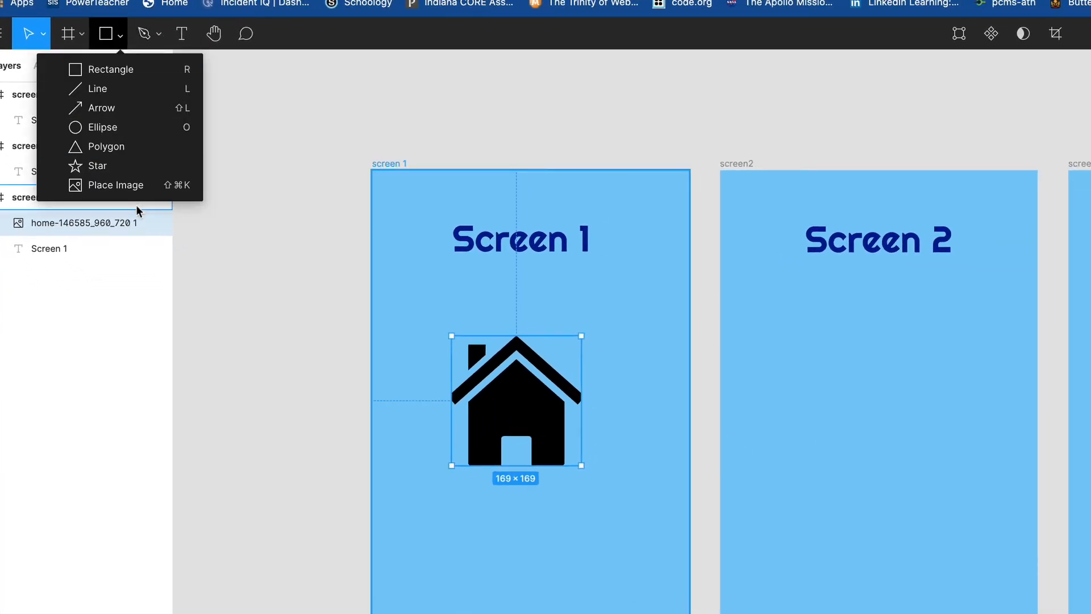
pyautogui.click(141, 190)
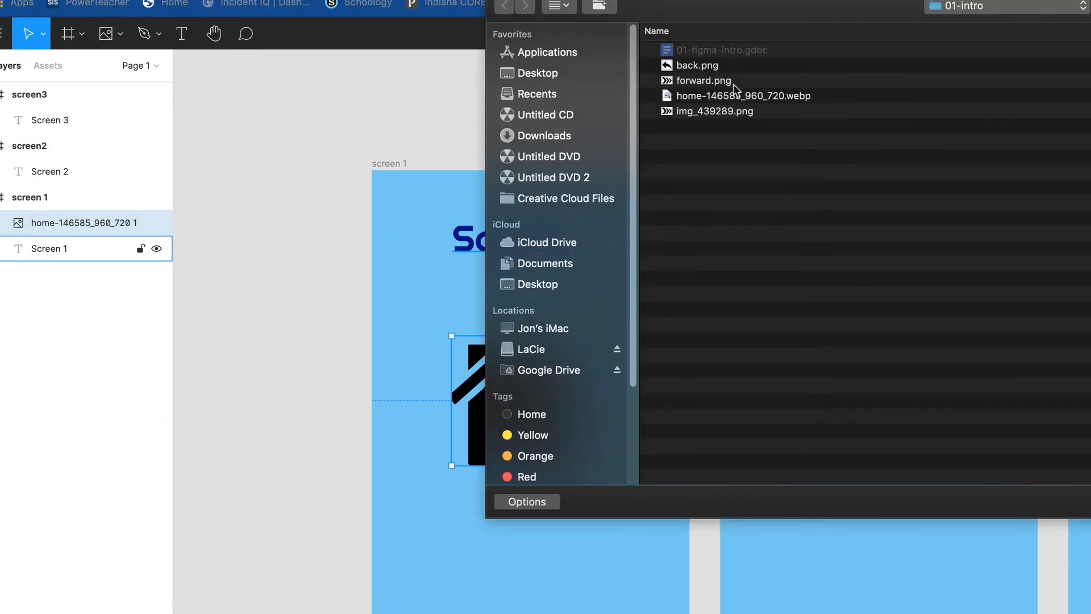
pyautogui.click(729, 81)
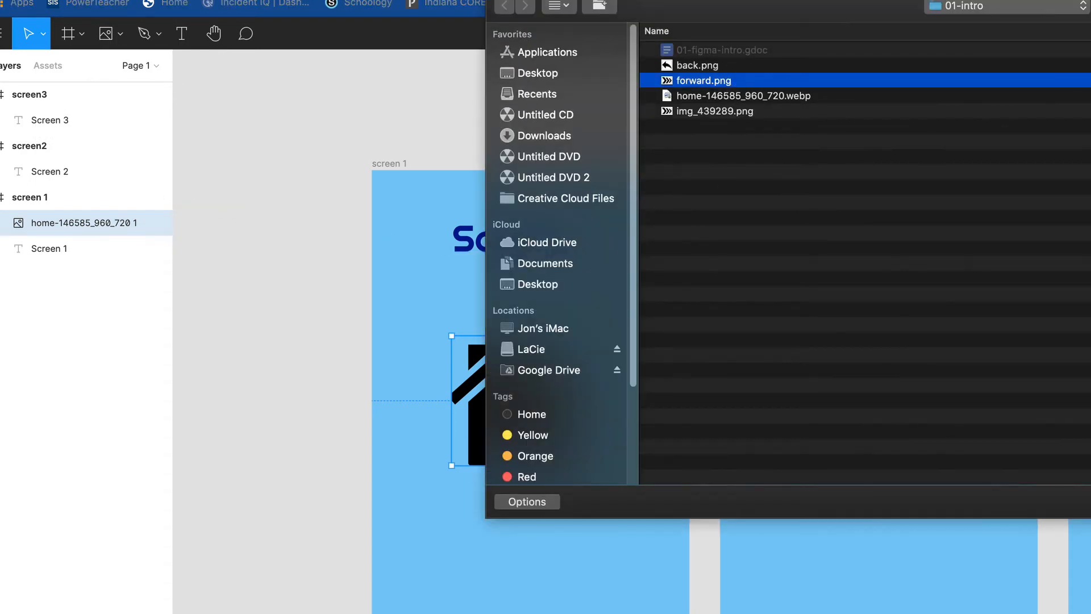
pyautogui.press('Return')
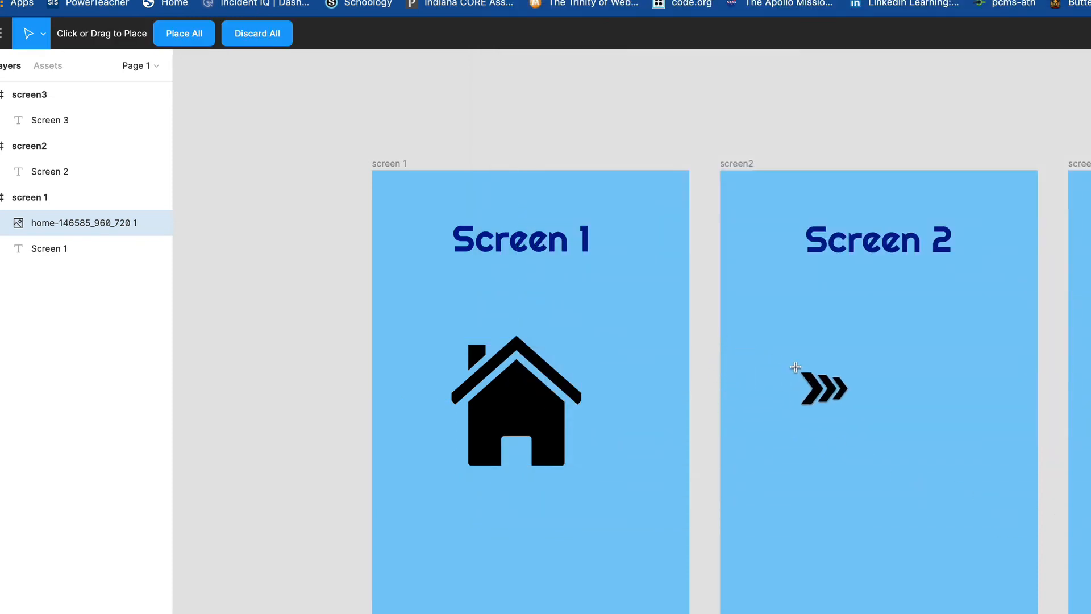
pyautogui.moveTo(794, 350); pyautogui.dragTo(972, 493)
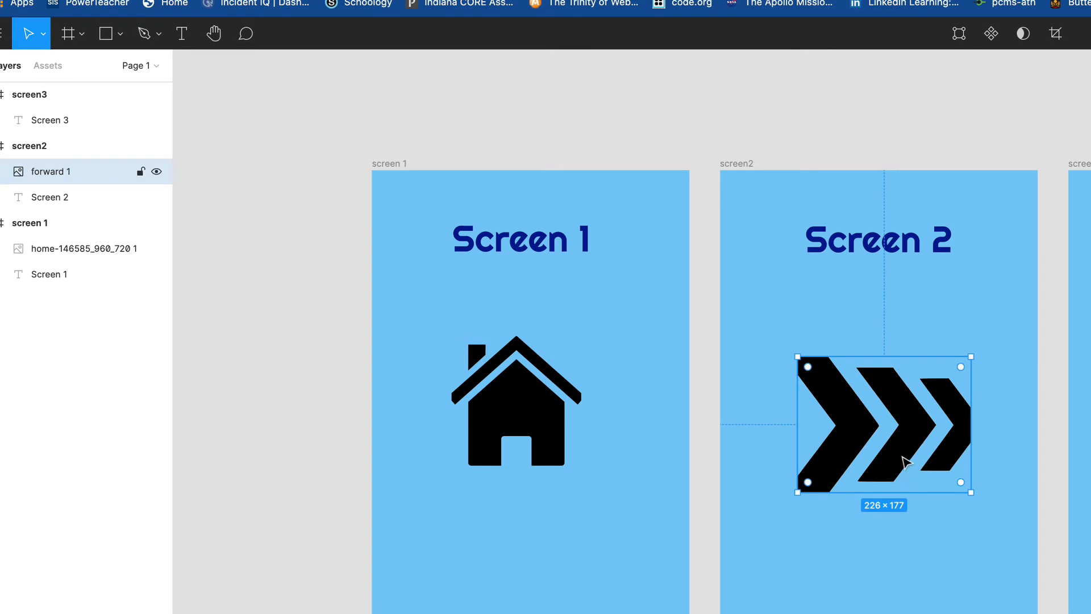
pyautogui.moveTo(902, 456); pyautogui.dragTo(897, 441)
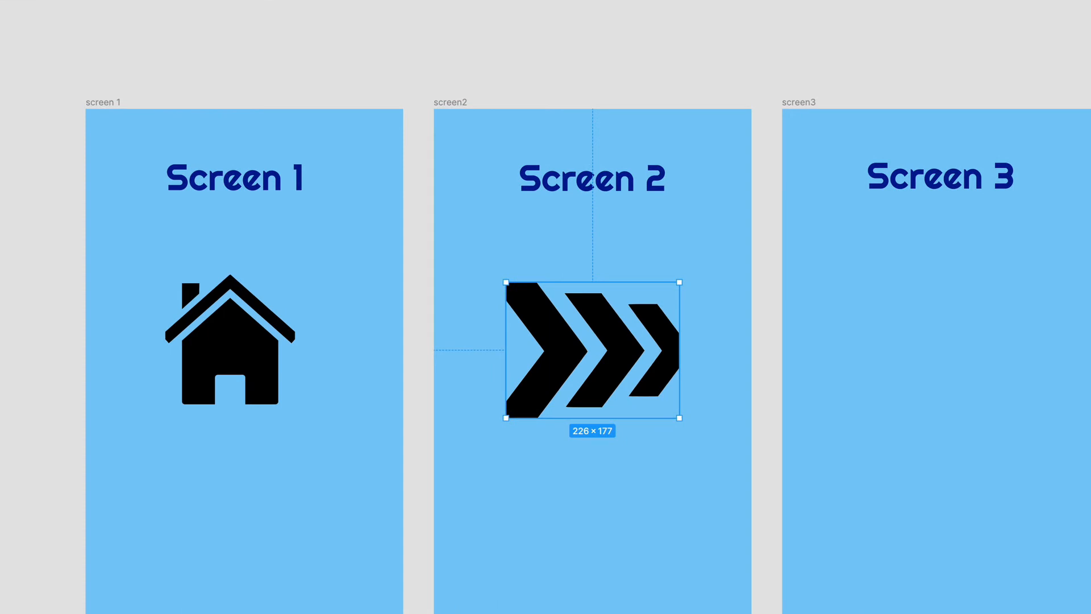
# Place back.png on screen3 at about 228 × 191 and centre it horizontally below the title.
pyautogui.press('super+shift+k')
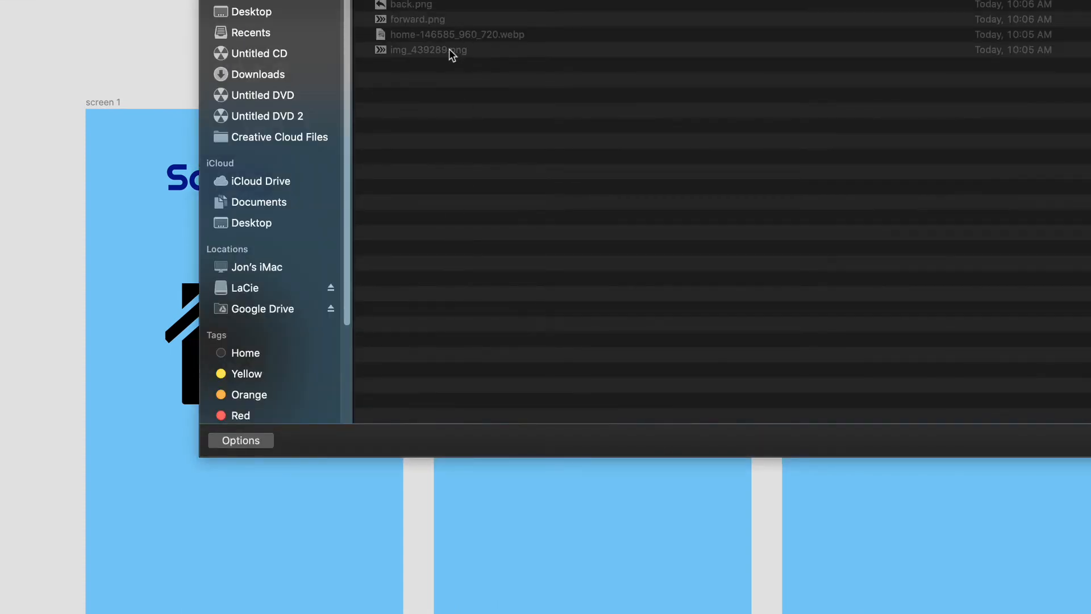
pyautogui.click(408, 6)
pyautogui.press('Return')
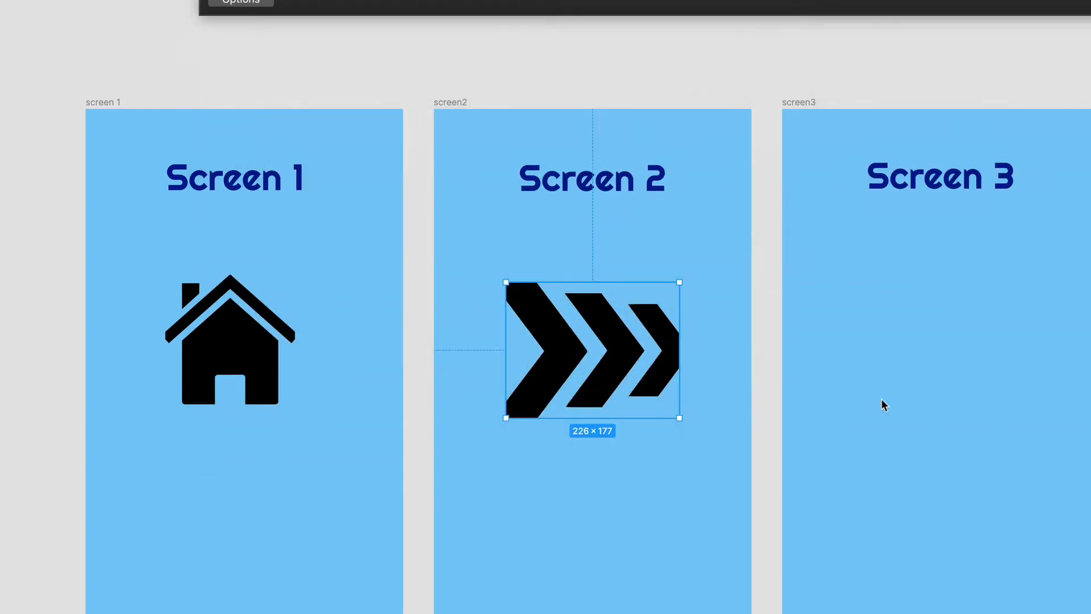
pyautogui.moveTo(872, 304); pyautogui.dragTo(1052, 453)
pyautogui.moveTo(974, 397); pyautogui.dragTo(953, 362)
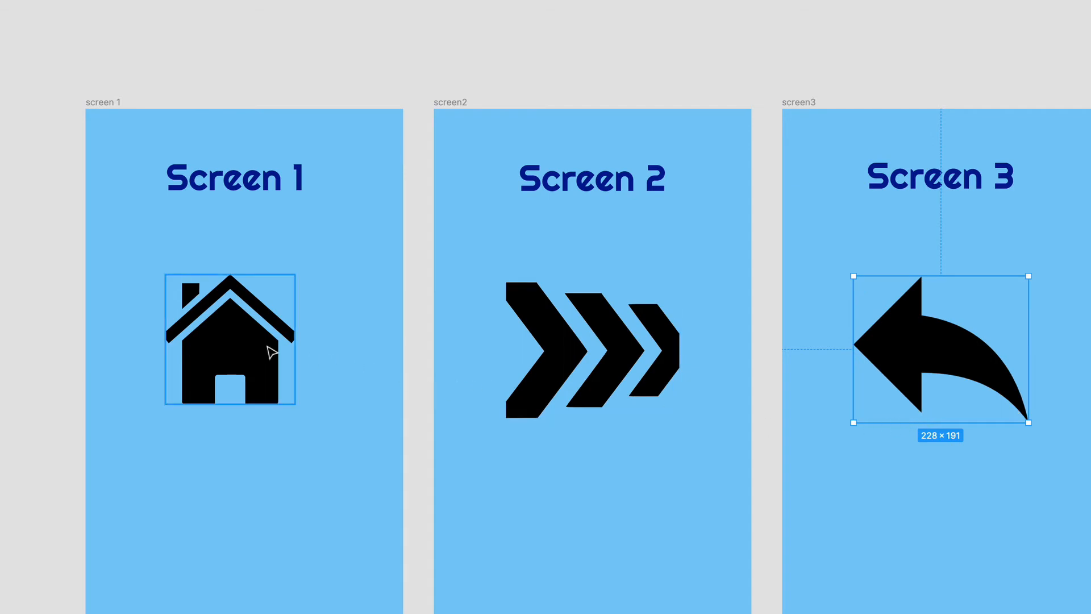
pyautogui.click(265, 349)
pyautogui.click(628, 366)
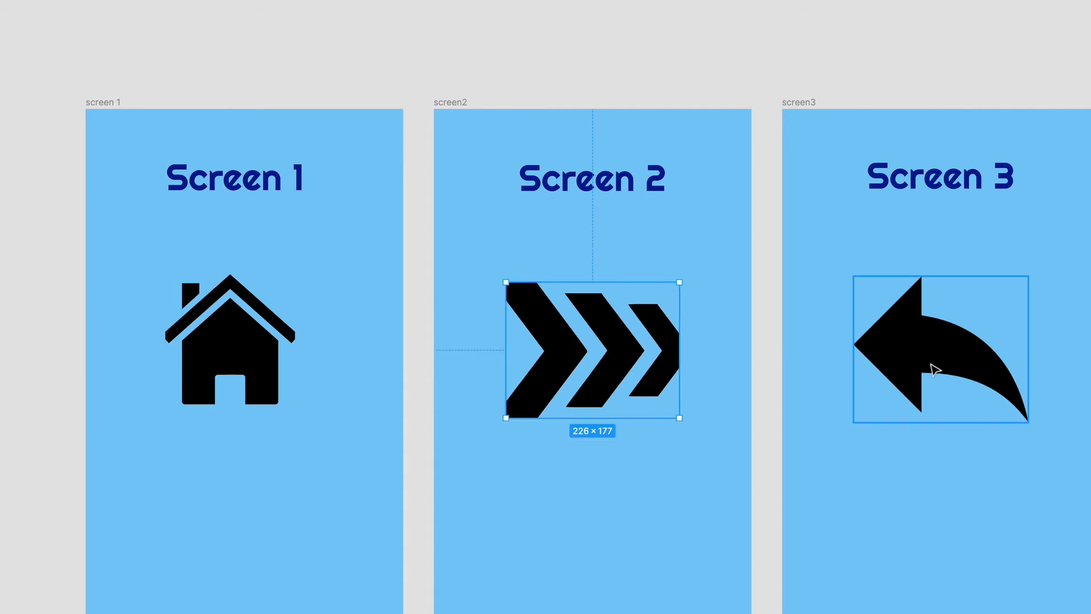
pyautogui.click(939, 367)
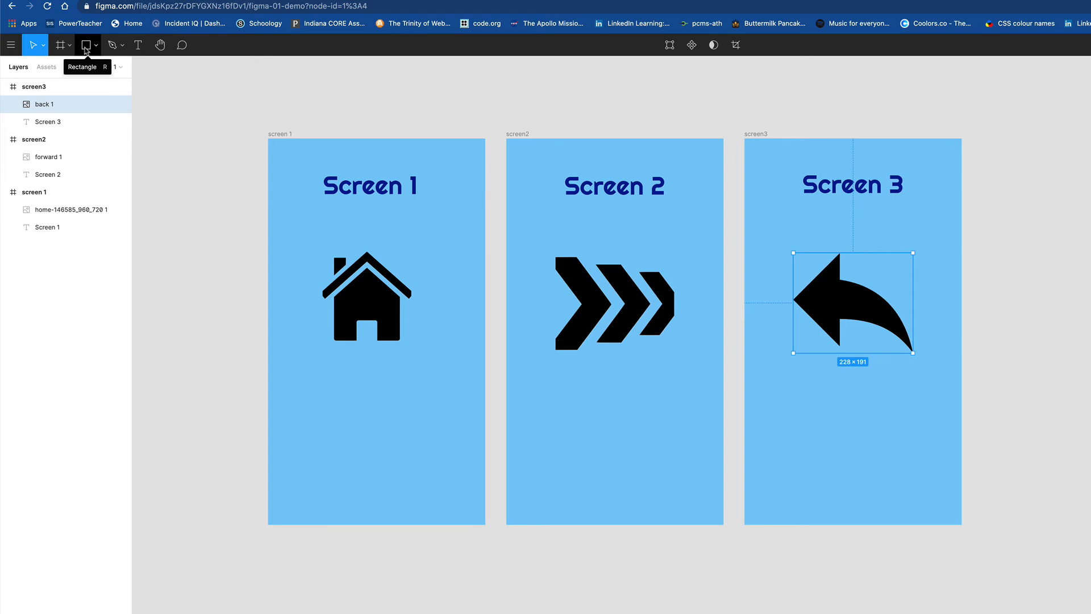
# Draw a rectangle about 237 × 103 in the lower part of the screen 1 frame, beneath the home icon.
pyautogui.click(86, 50)
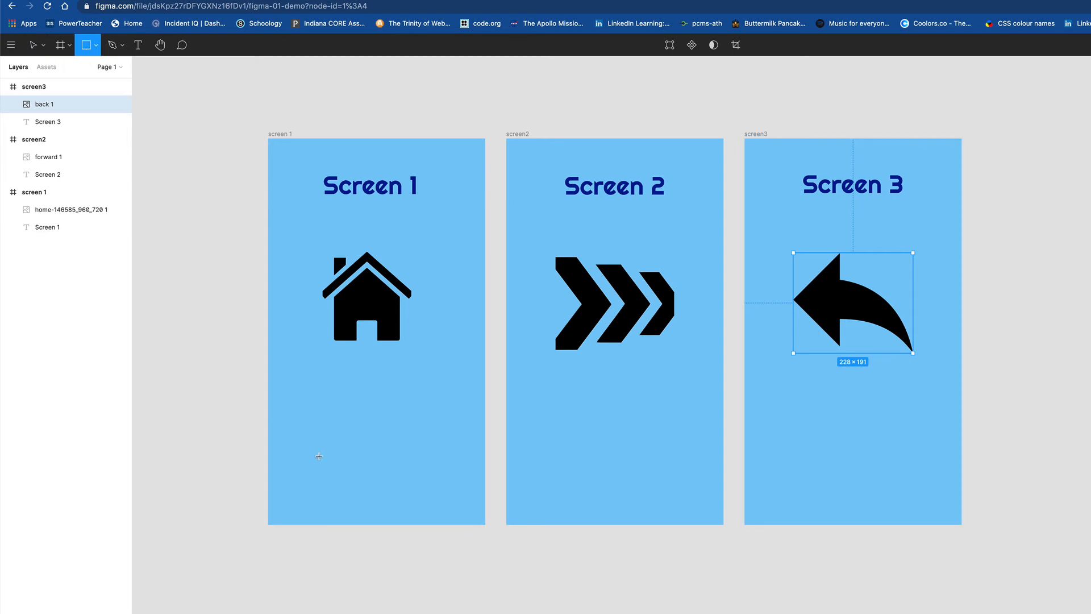
pyautogui.moveTo(310, 424); pyautogui.dragTo(436, 483)
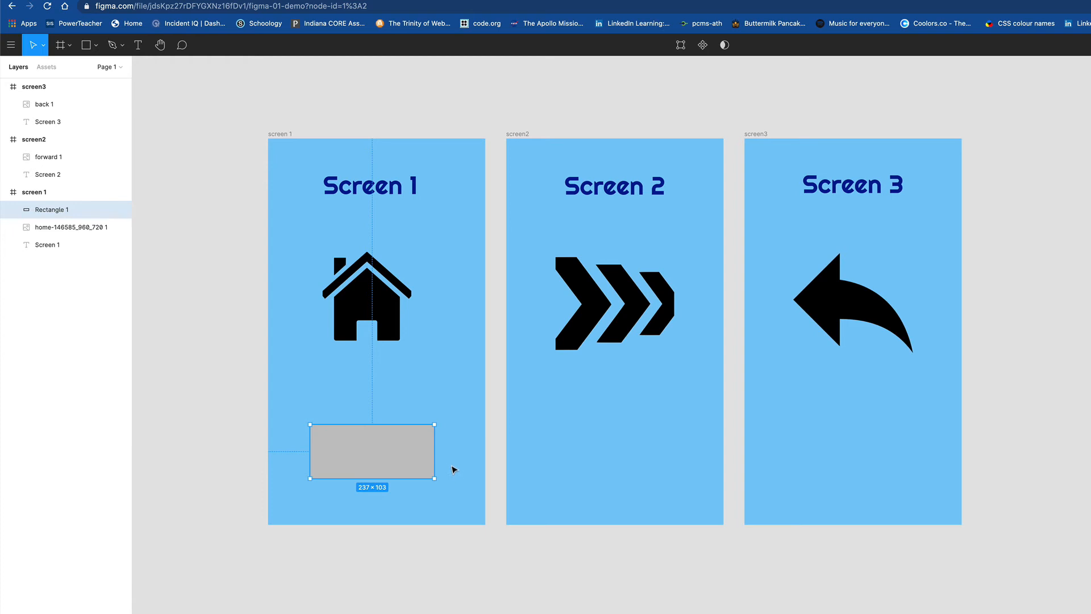
pyautogui.press('super+plus')
pyautogui.press('super+plus')
pyautogui.press('space')
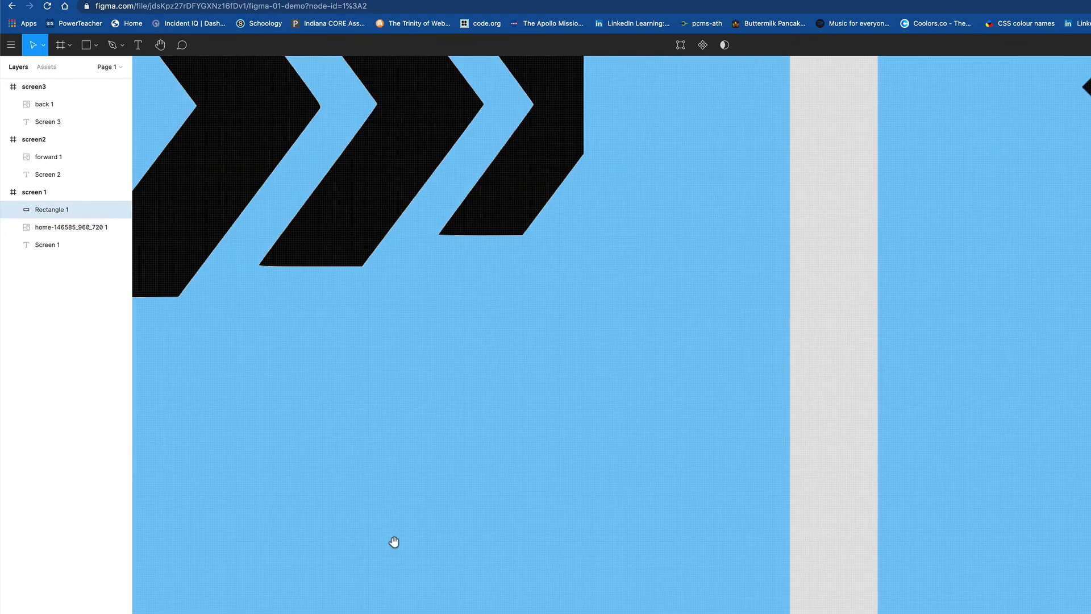
# Round the corners of the grey rectangle on screen 1 to a radius of about 11.
pyautogui.moveTo(394, 541); pyautogui.dragTo(761, 347)
pyautogui.moveTo(573, 456); pyautogui.dragTo(997, 290)
pyautogui.moveTo(463, 490); pyautogui.dragTo(877, 451)
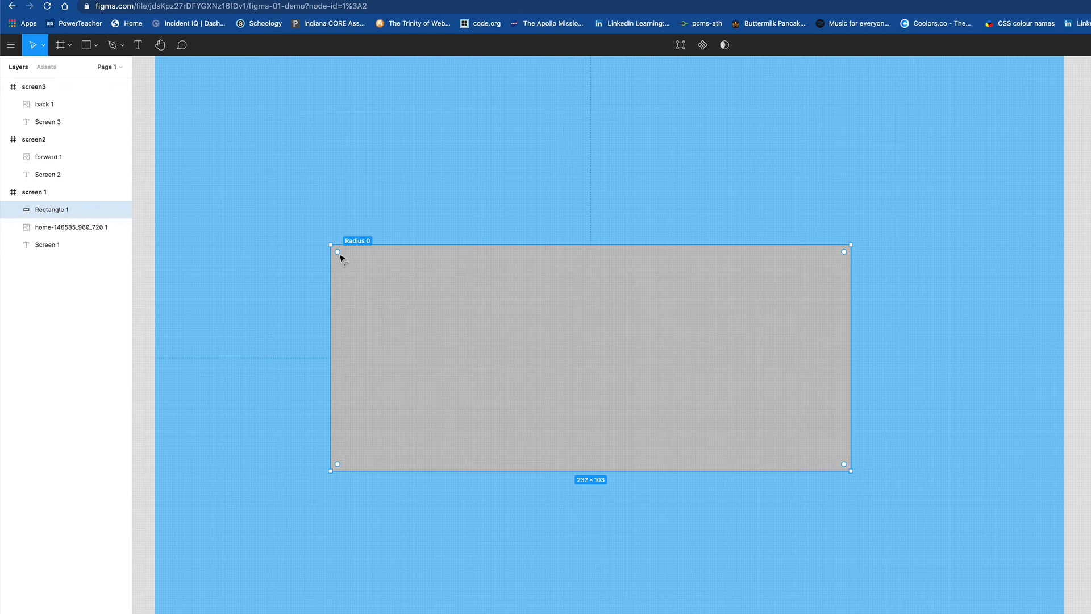
pyautogui.moveTo(341, 256); pyautogui.dragTo(363, 275)
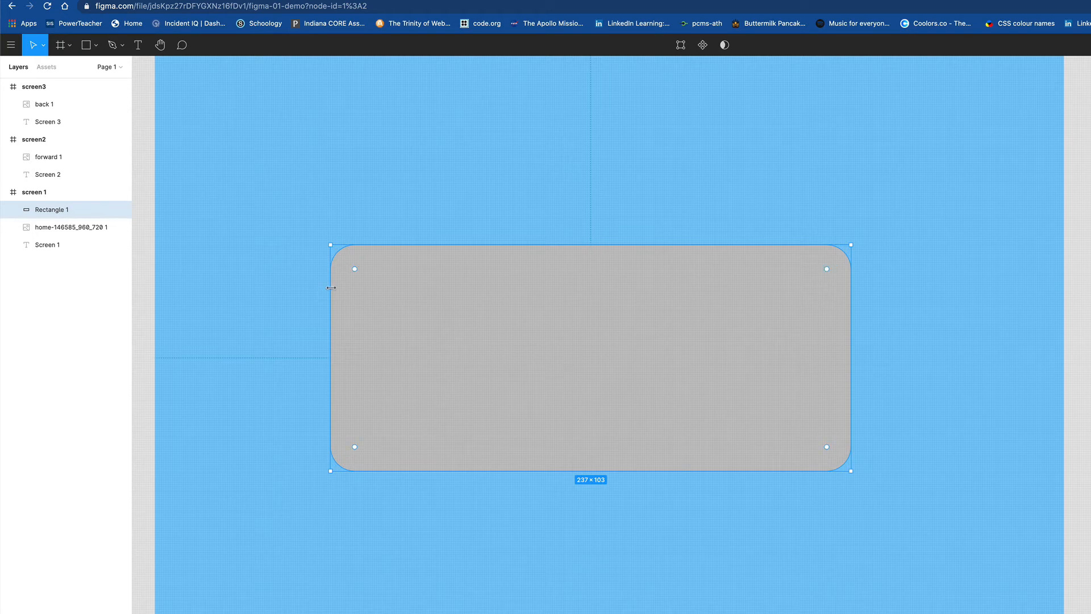
pyautogui.press('-')
pyautogui.press('-')
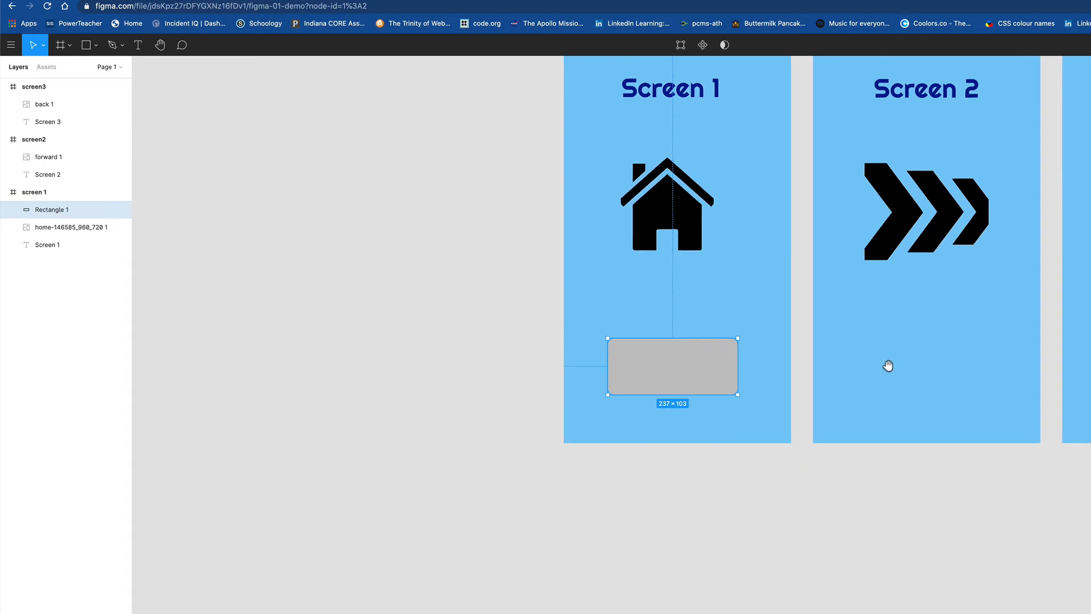
pyautogui.moveTo(889, 366); pyautogui.dragTo(596, 451)
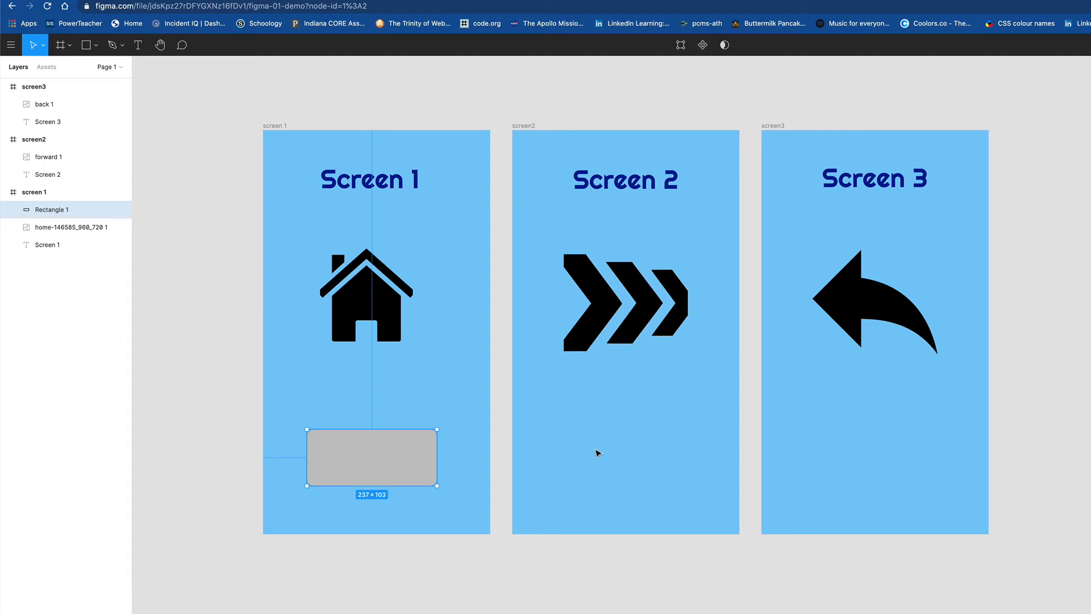
pyautogui.moveTo(404, 480); pyautogui.dragTo(409, 480)
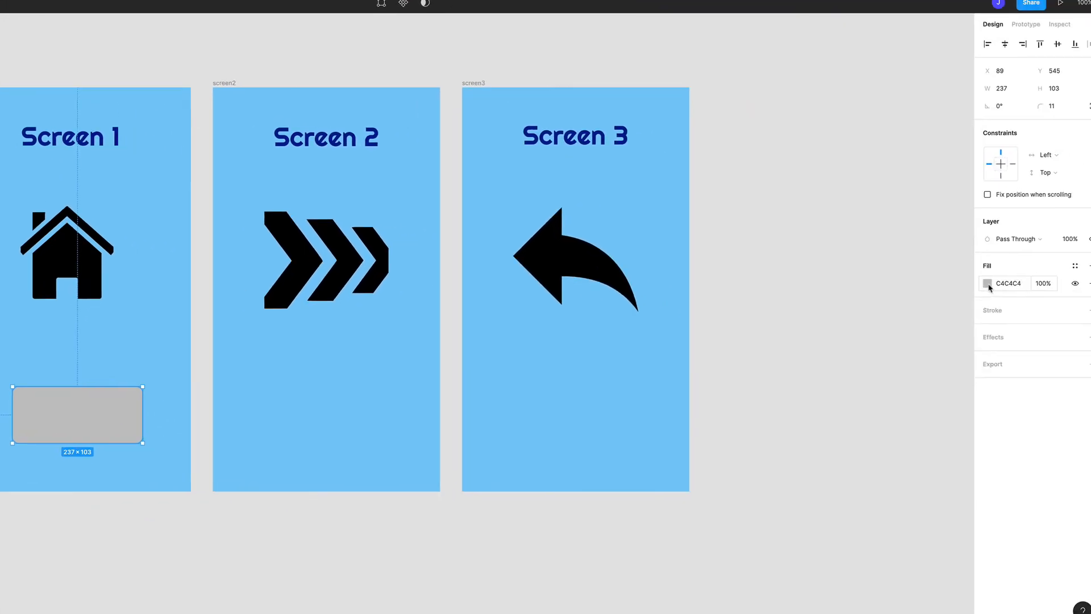
# Set the screen 1 rectangle's solid fill colour to C5C5C5.
pyautogui.click(988, 284)
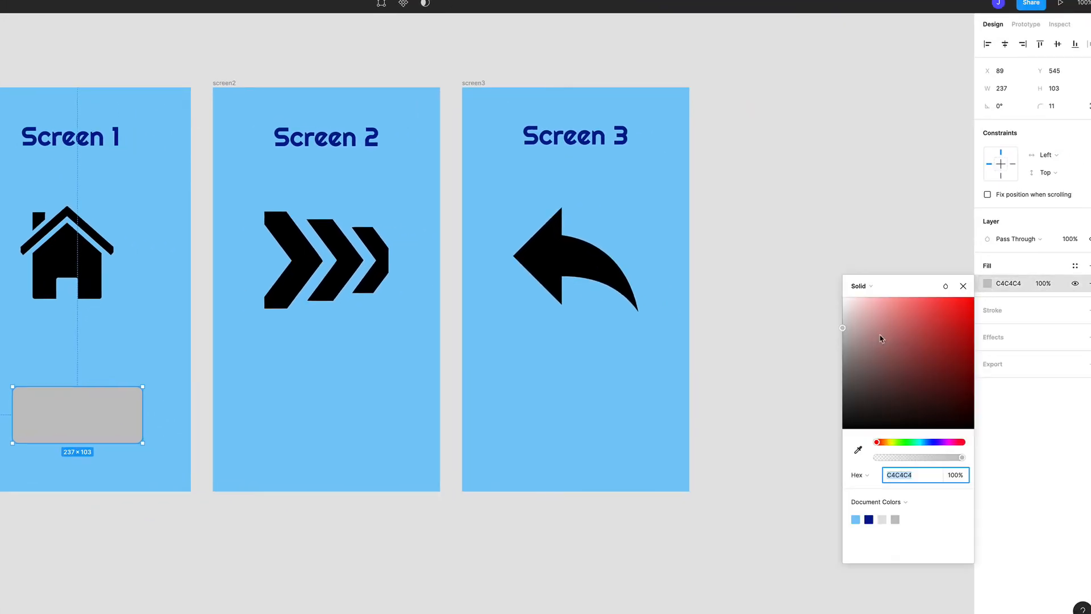
pyautogui.click(845, 343)
pyautogui.moveTo(845, 348)
pyautogui.mouseDown()
pyautogui.moveTo(836, 353)
pyautogui.moveTo(832, 334)
pyautogui.mouseUp()
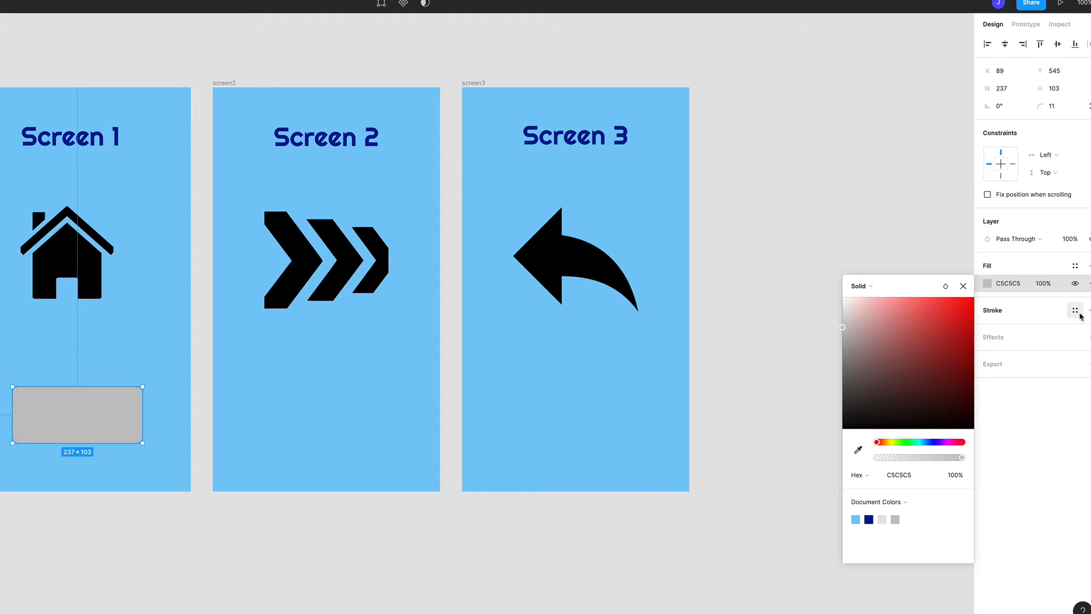
pyautogui.click(962, 287)
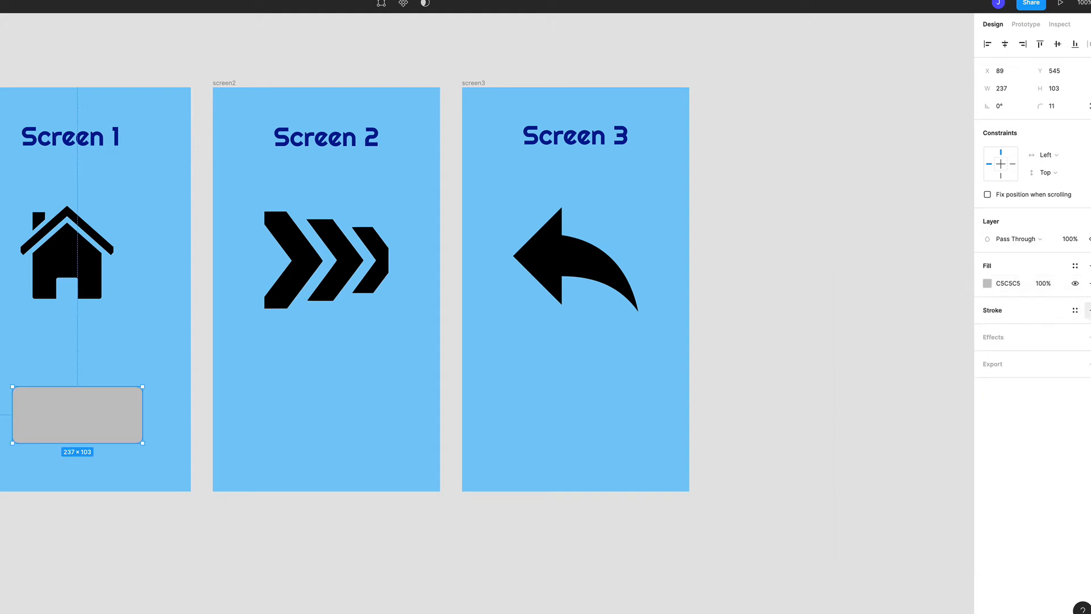
# Add a black 000000 inside stroke to the screen 1 rectangle and set its thickness to 5.
pyautogui.click(1088, 311)
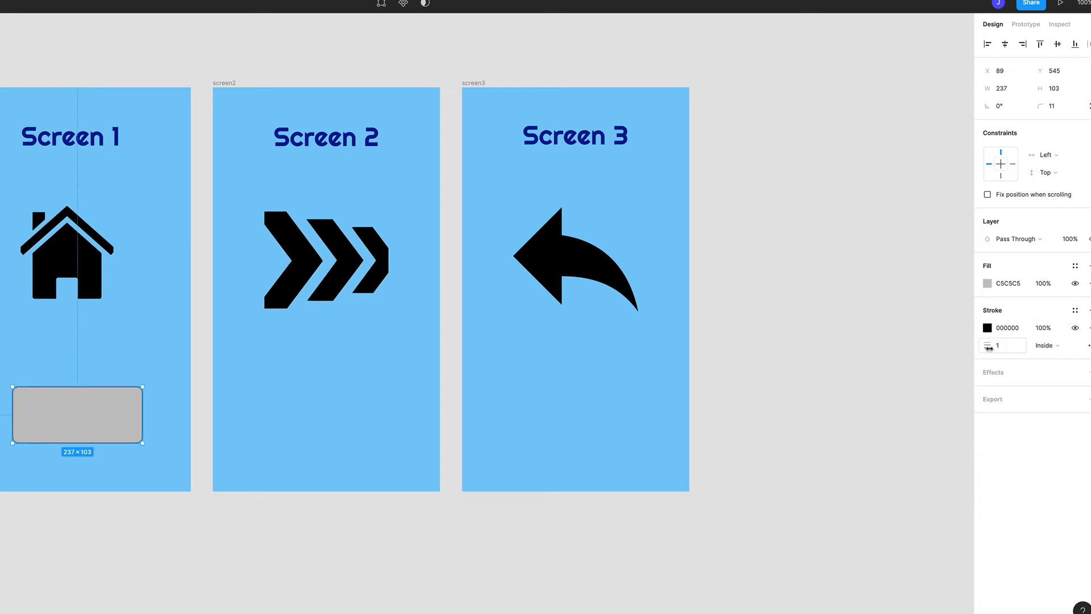
pyautogui.moveTo(989, 348); pyautogui.dragTo(995, 348)
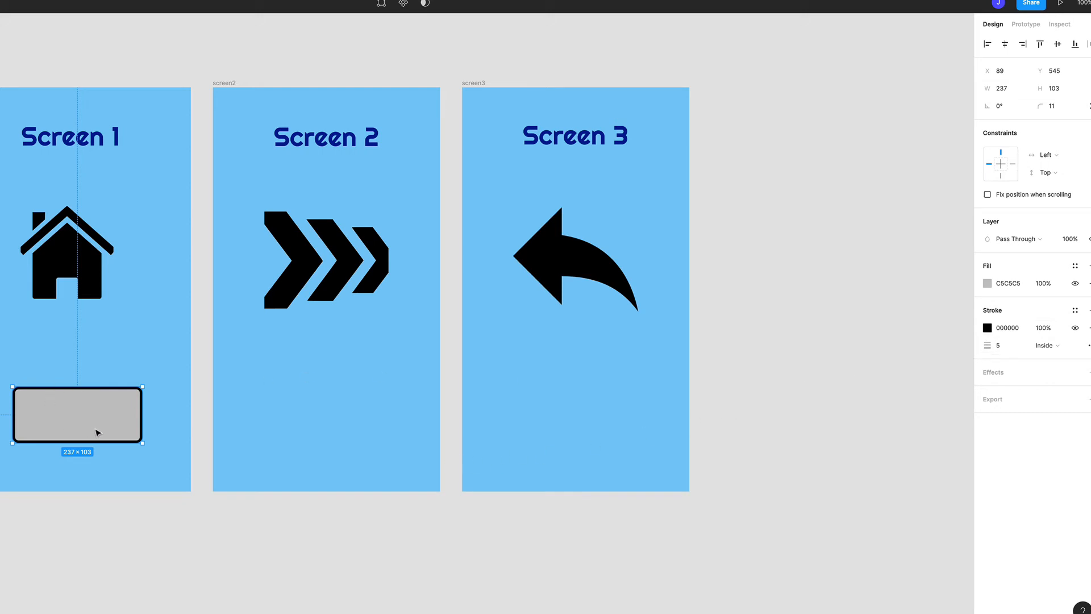
pyautogui.hscroll(2, 100, 434)
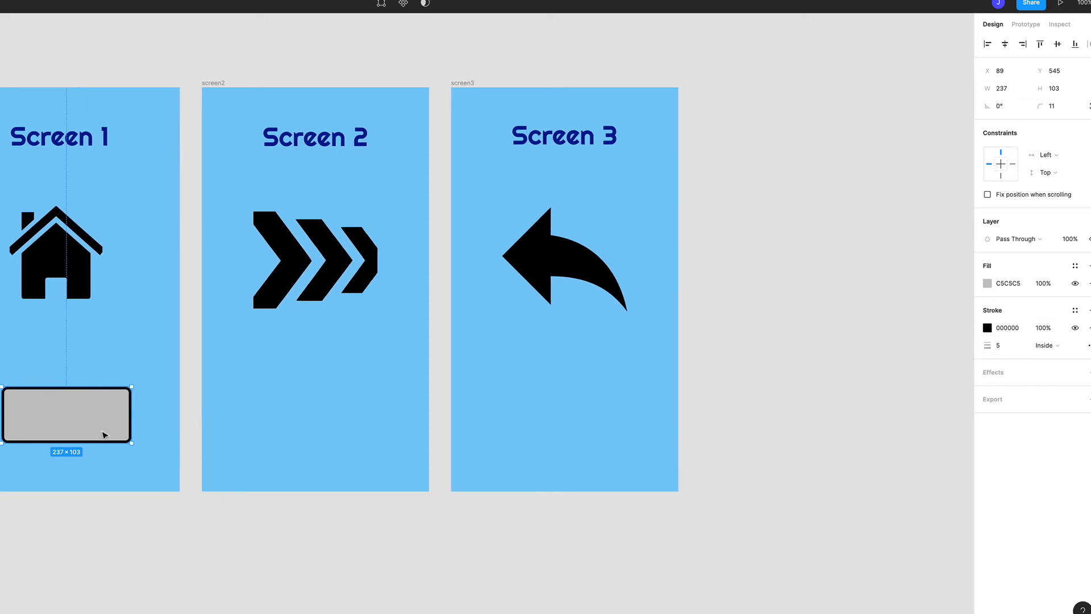
pyautogui.hscroll(-1, 104, 435)
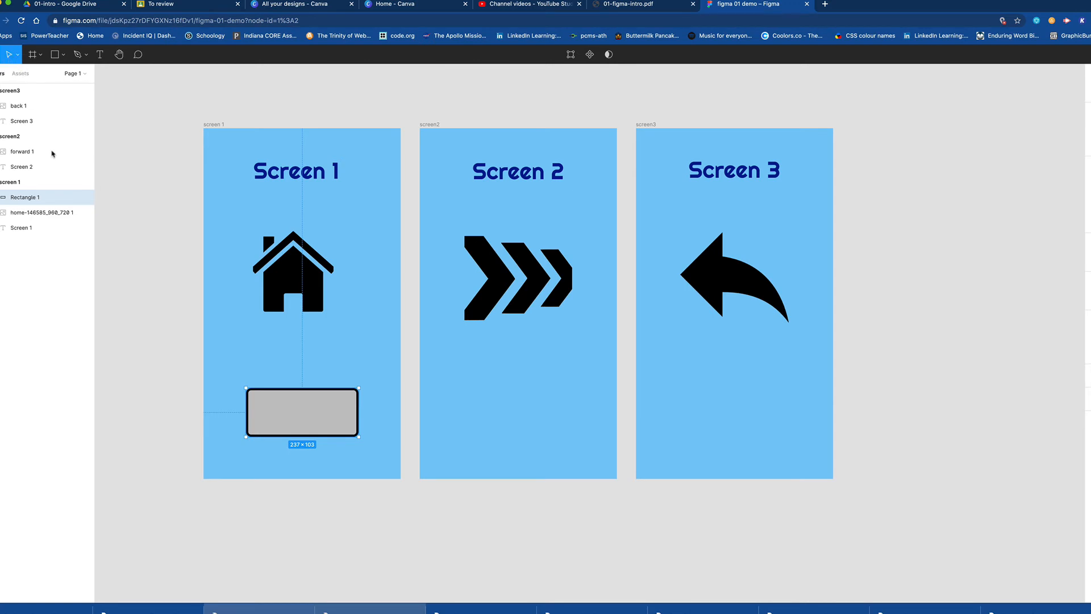
# Duplicate the outlined rectangle onto screen2 and screen3, centring each copy horizontally at the same height as on screen 1.
pyautogui.moveTo(305, 427); pyautogui.dragTo(742, 420)
pyautogui.moveTo(526, 423); pyautogui.dragTo(530, 424)
pyautogui.moveTo(729, 425); pyautogui.dragTo(731, 430)
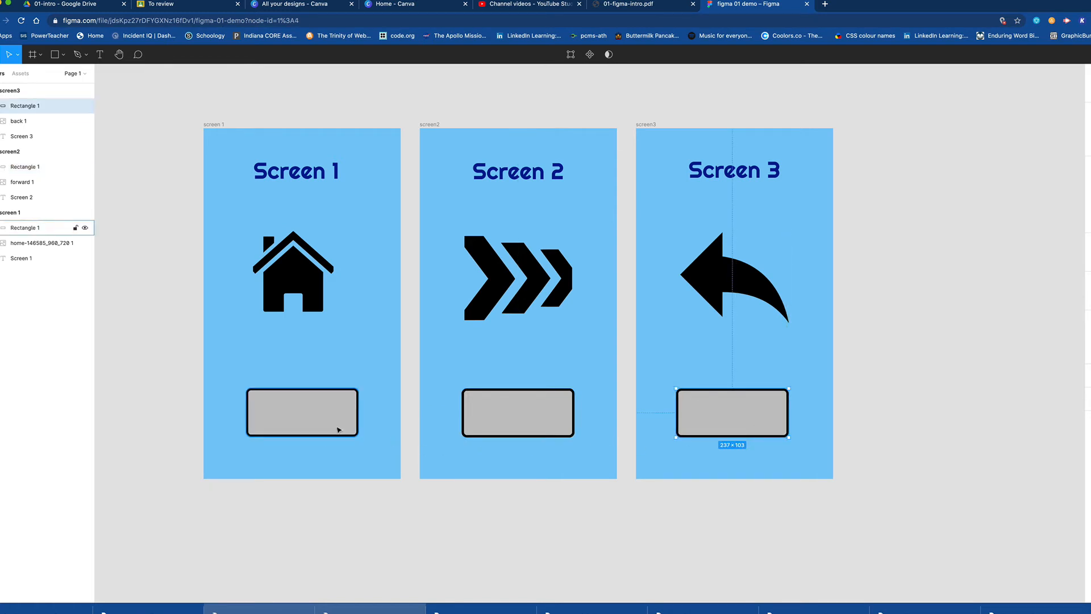
# Add the text "go to 2" to screen 1, sized about 237 × 50, and place it over the rectangle button.
pyautogui.click(101, 56)
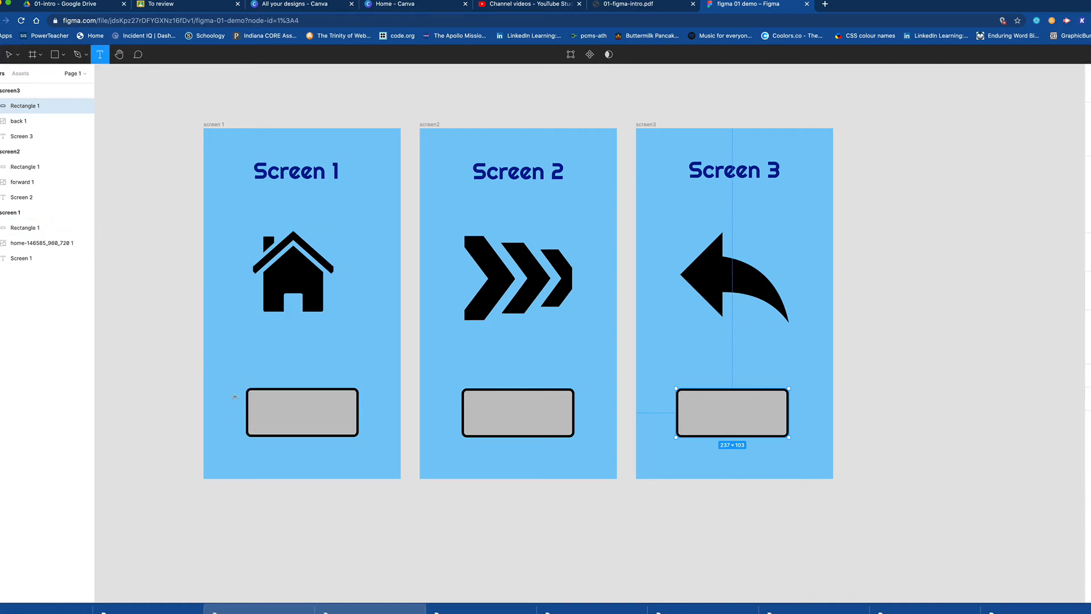
pyautogui.moveTo(267, 349); pyautogui.dragTo(344, 373)
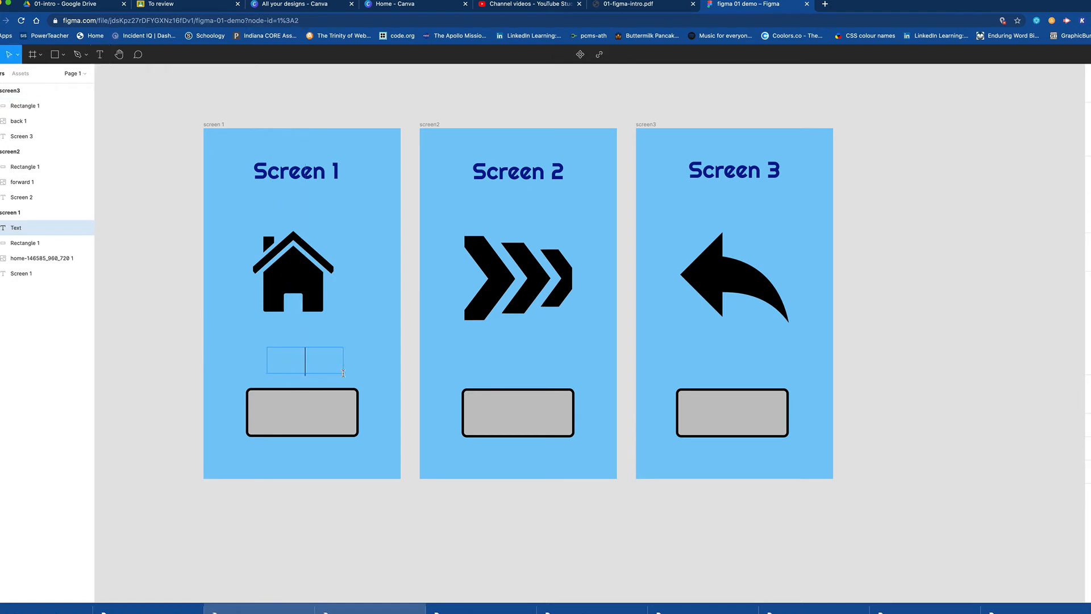
pyautogui.write('go to 2')
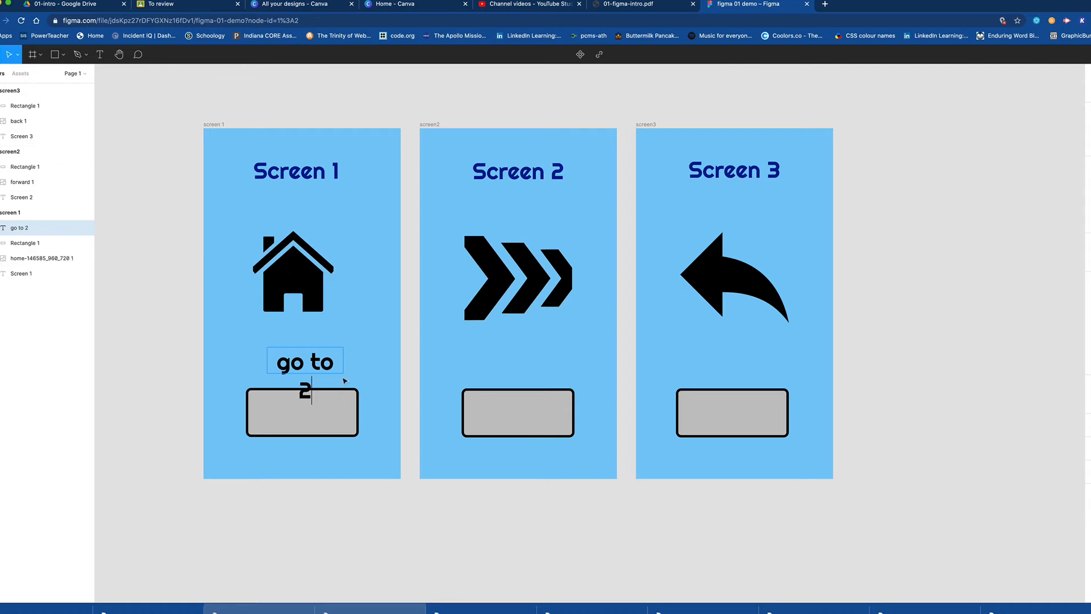
pyautogui.press('Escape')
pyautogui.moveTo(344, 346); pyautogui.dragTo(334, 413)
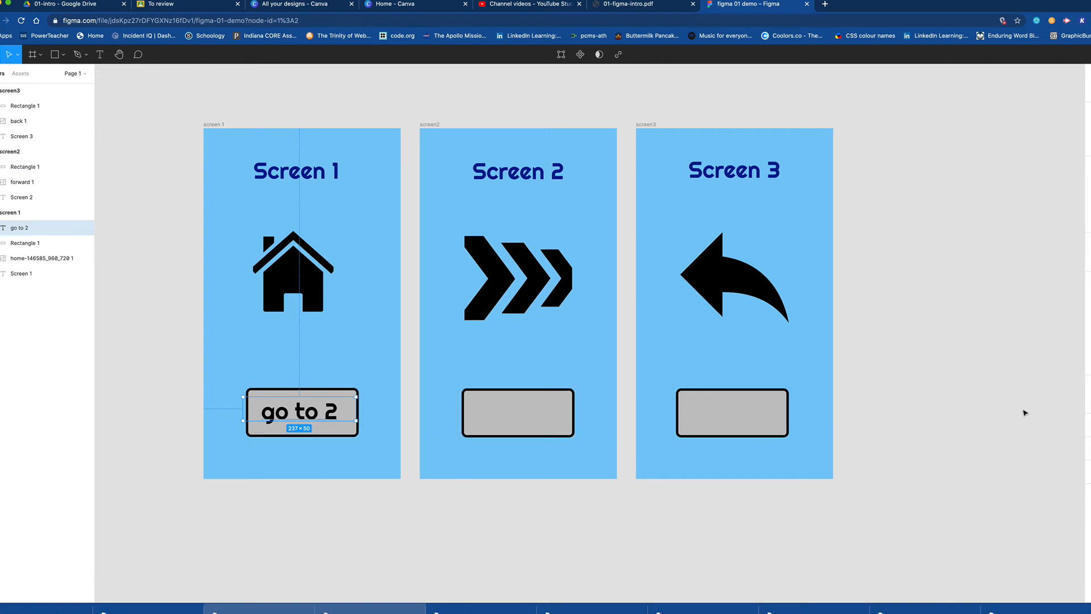
# Colour the "go to 2" label dark blue 021994 from the document colours.
pyautogui.click(1090, 401)
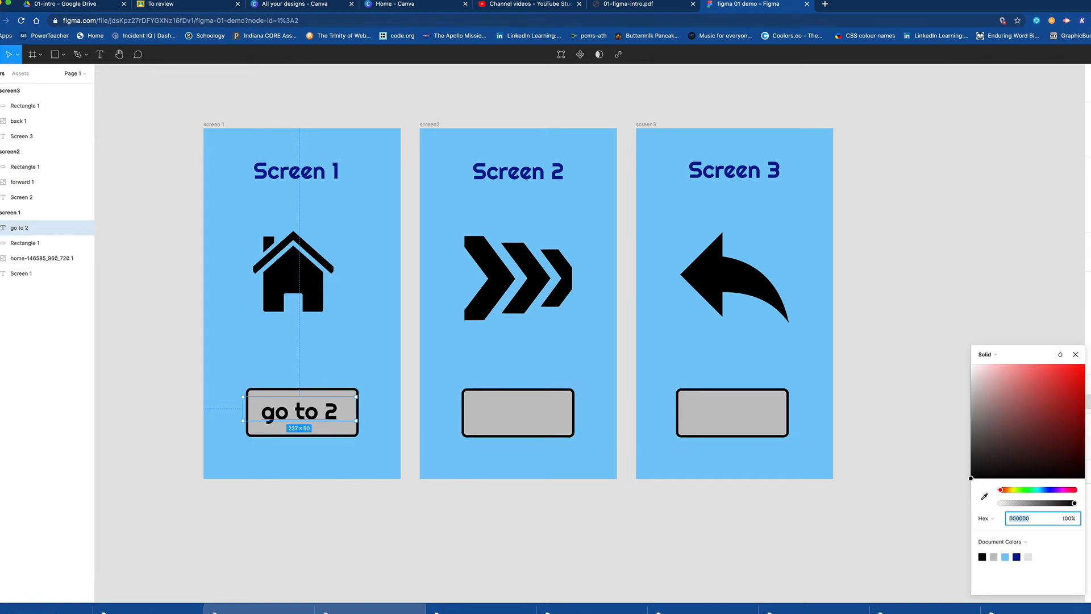
pyautogui.click(1016, 557)
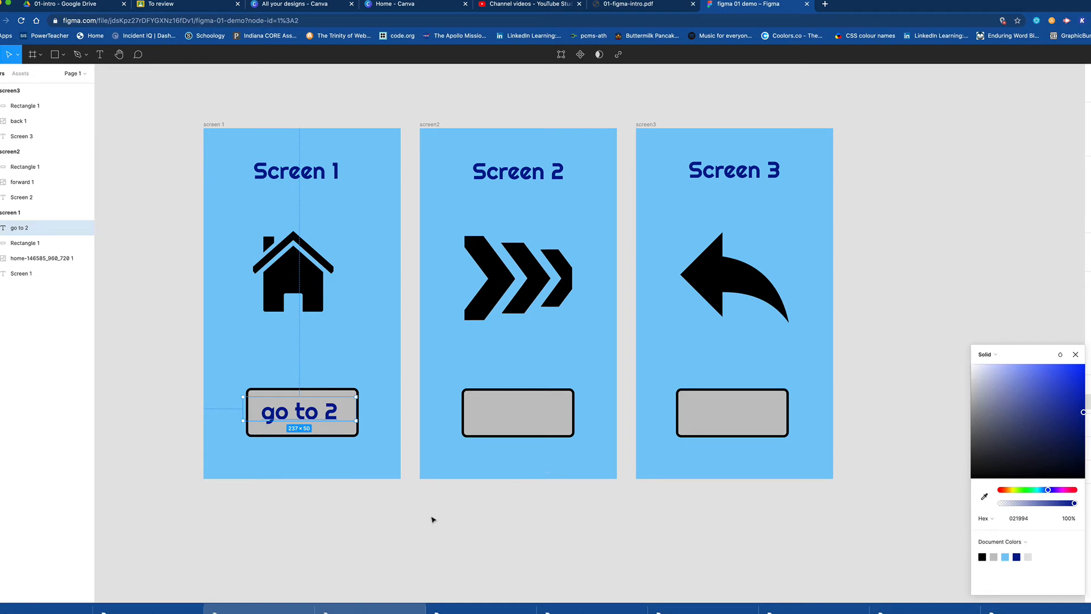
pyautogui.click(395, 508)
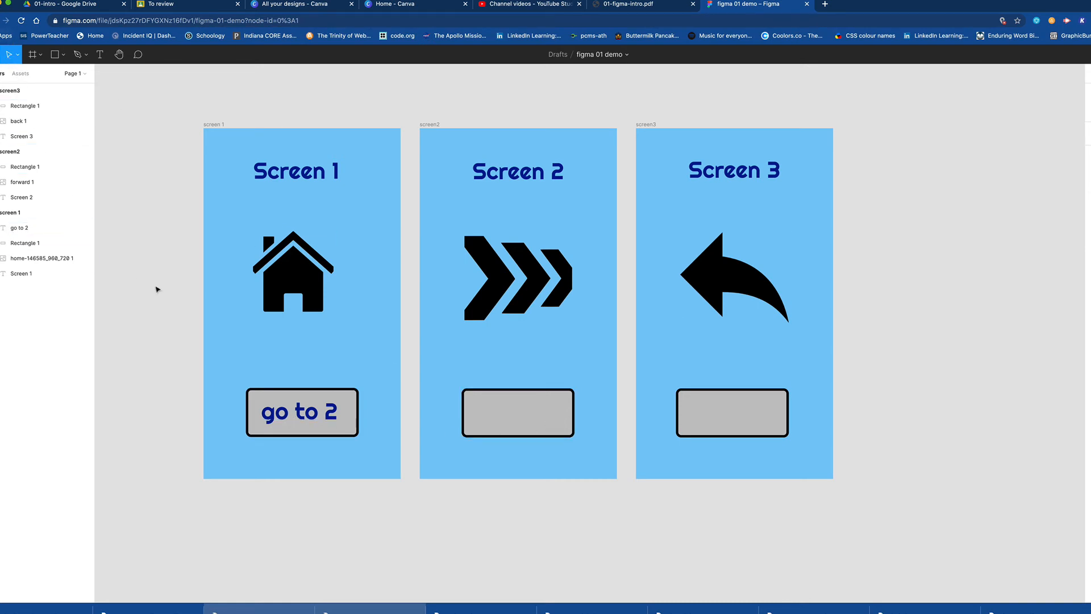
# Copy the "go to 2" label onto the buttons of screen2 and screen3, and change the screen2 copy to "go to 3".
pyautogui.click(304, 412)
pyautogui.moveTo(304, 412); pyautogui.dragTo(733, 421)
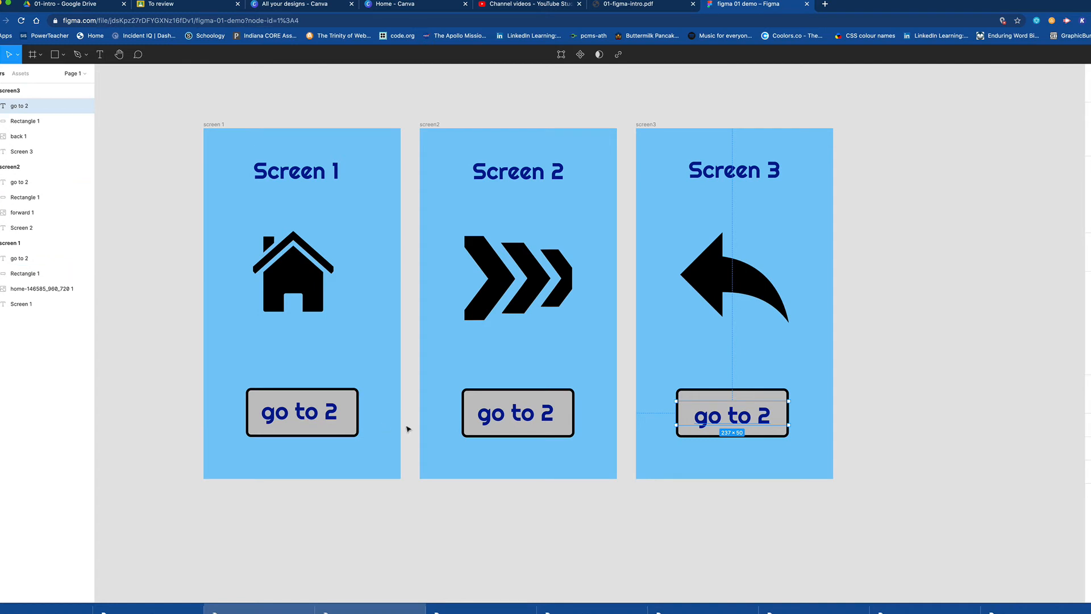
pyautogui.click(537, 419)
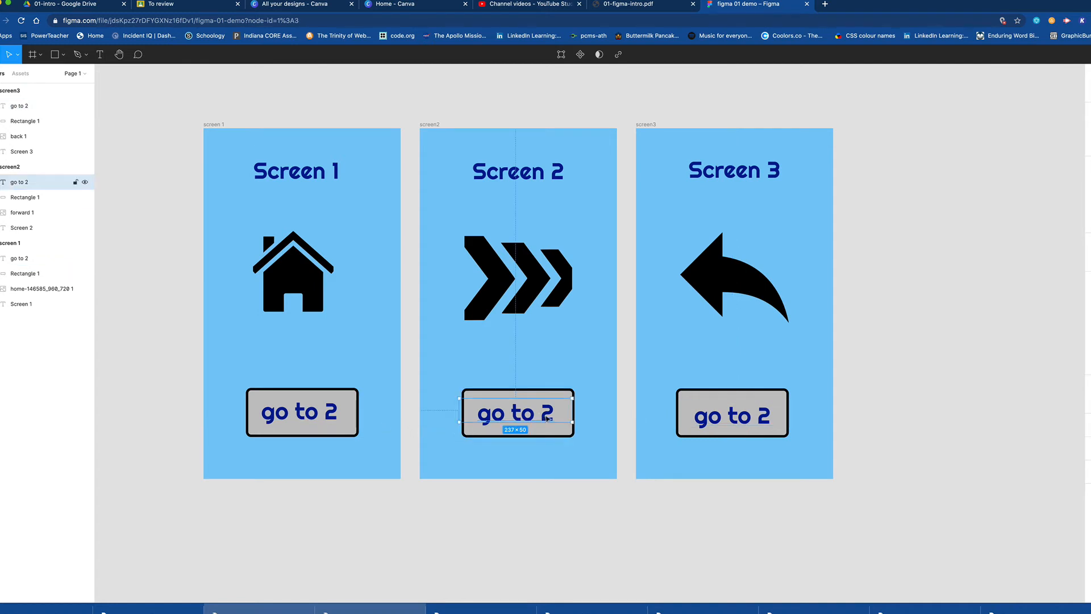
pyautogui.doubleClick(544, 417)
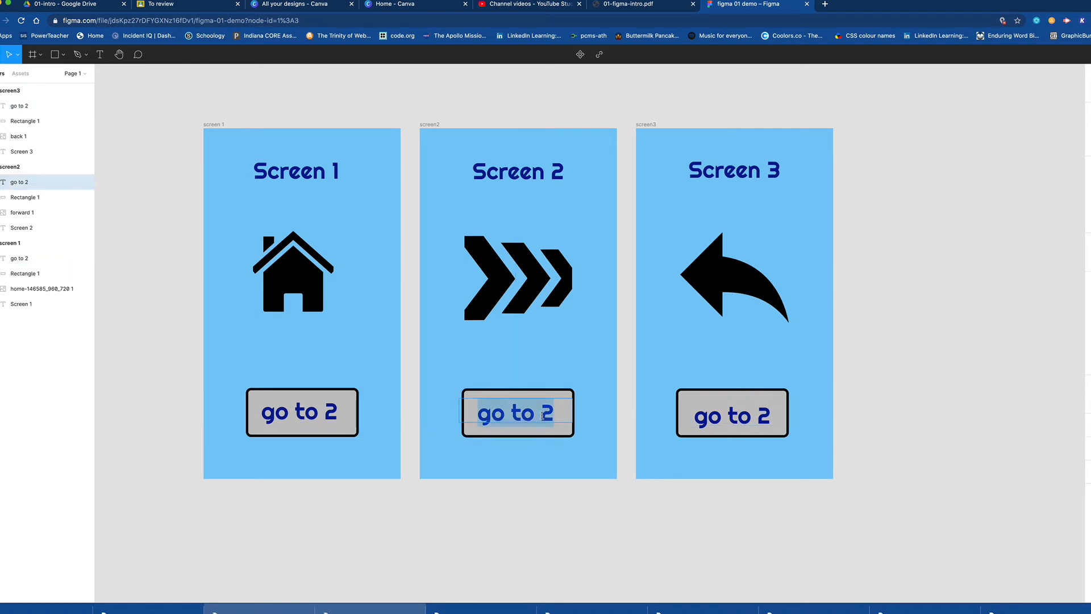
pyautogui.click(542, 416)
pyautogui.doubleClick(547, 417)
pyautogui.write('3')
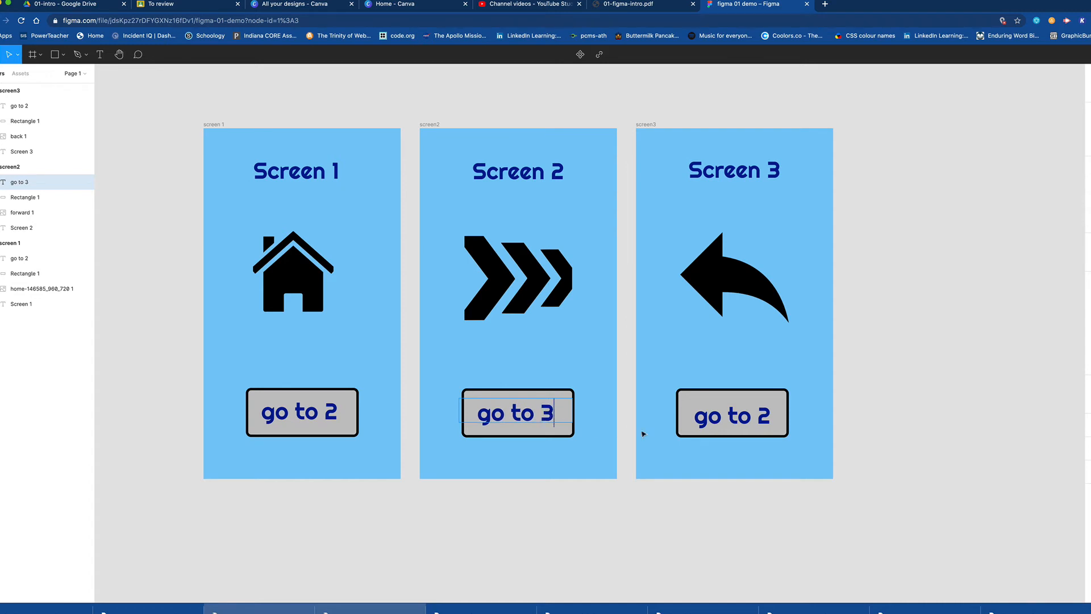
# Change the label on the screen3 button to "go to 1".
pyautogui.doubleClick(763, 415)
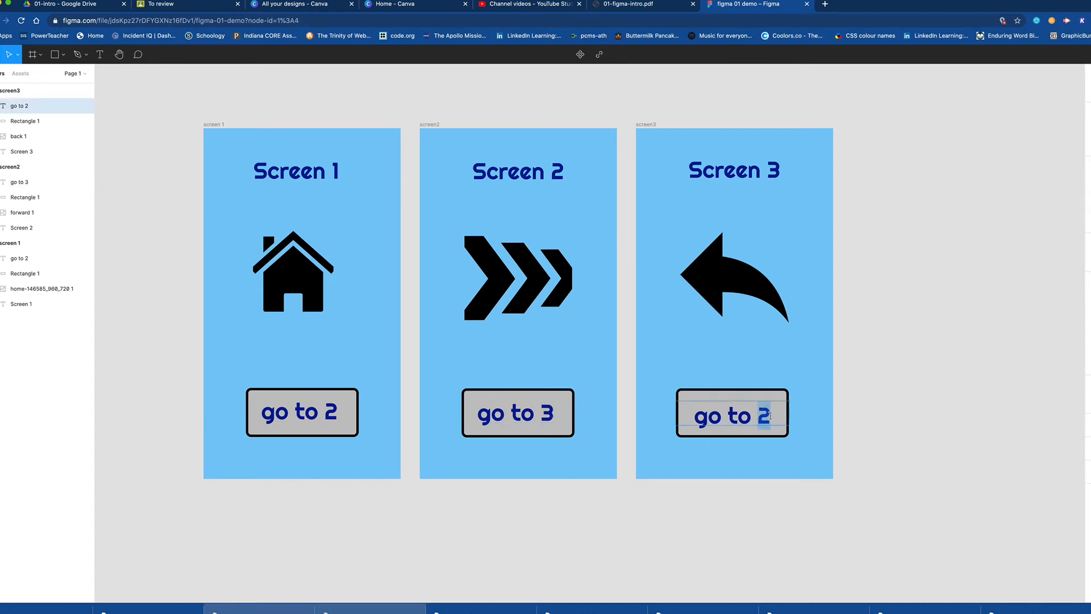
pyautogui.write('1')
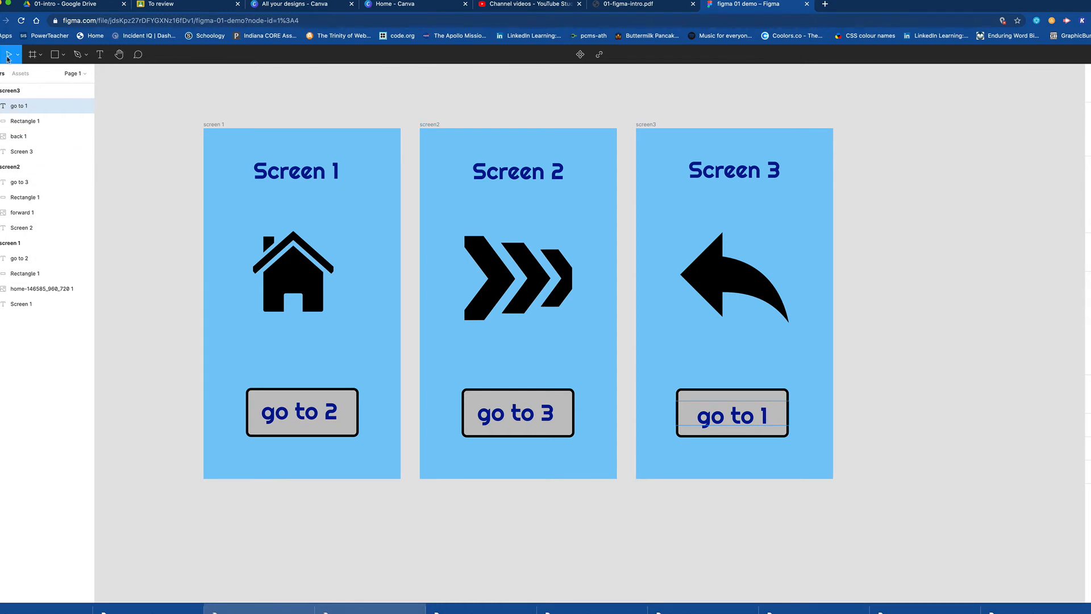
pyautogui.press('Escape')
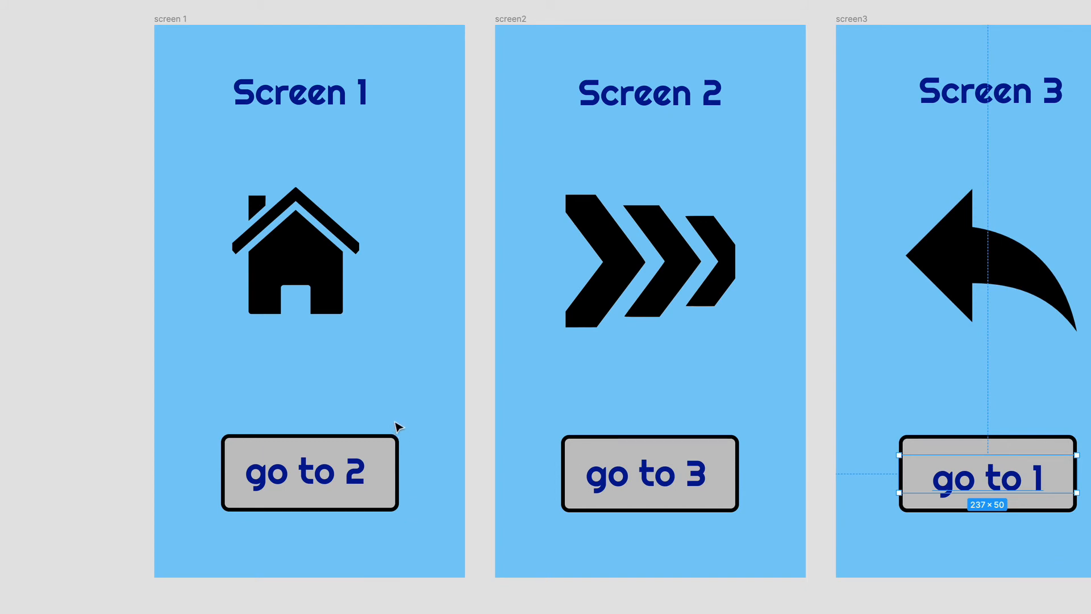
# Group the rectangle and the "go to 2" label on screen 1.
pyautogui.moveTo(399, 413); pyautogui.dragTo(203, 541)
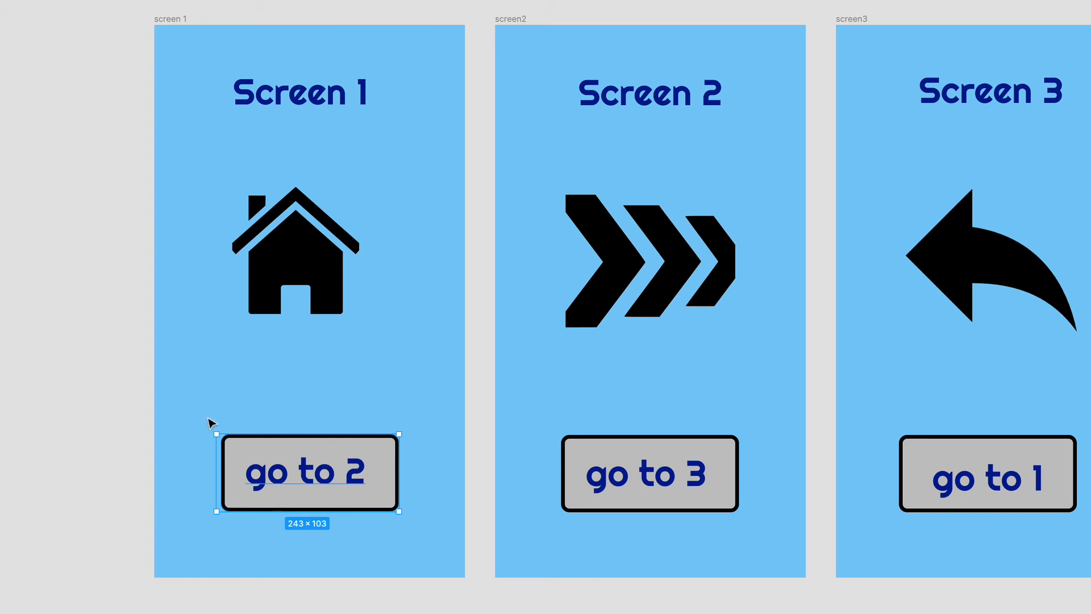
pyautogui.moveTo(208, 418); pyautogui.dragTo(424, 531)
pyautogui.rightClick(297, 493)
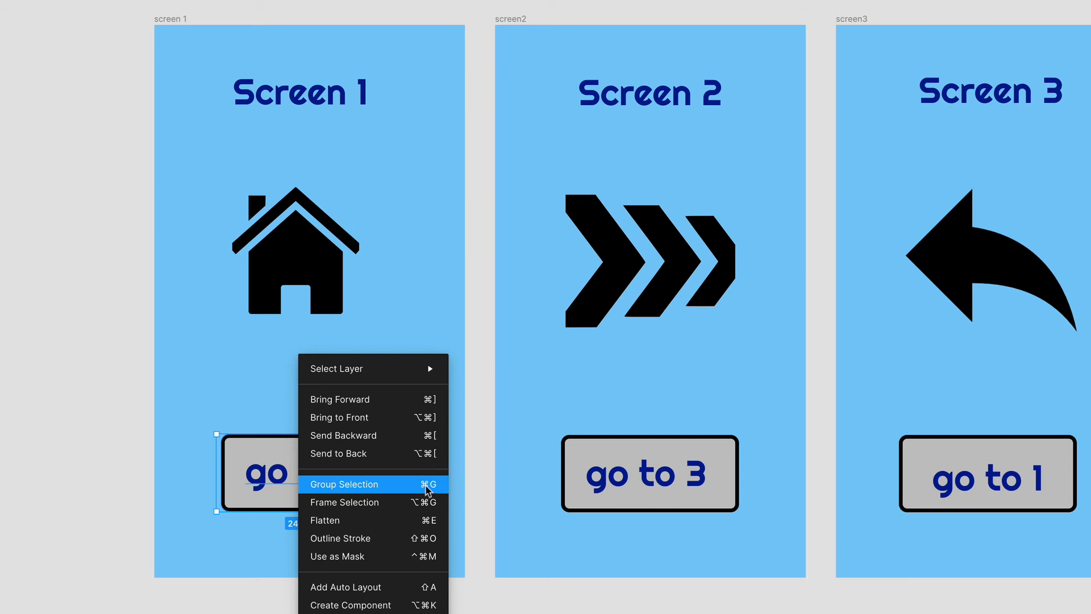
pyautogui.click(418, 490)
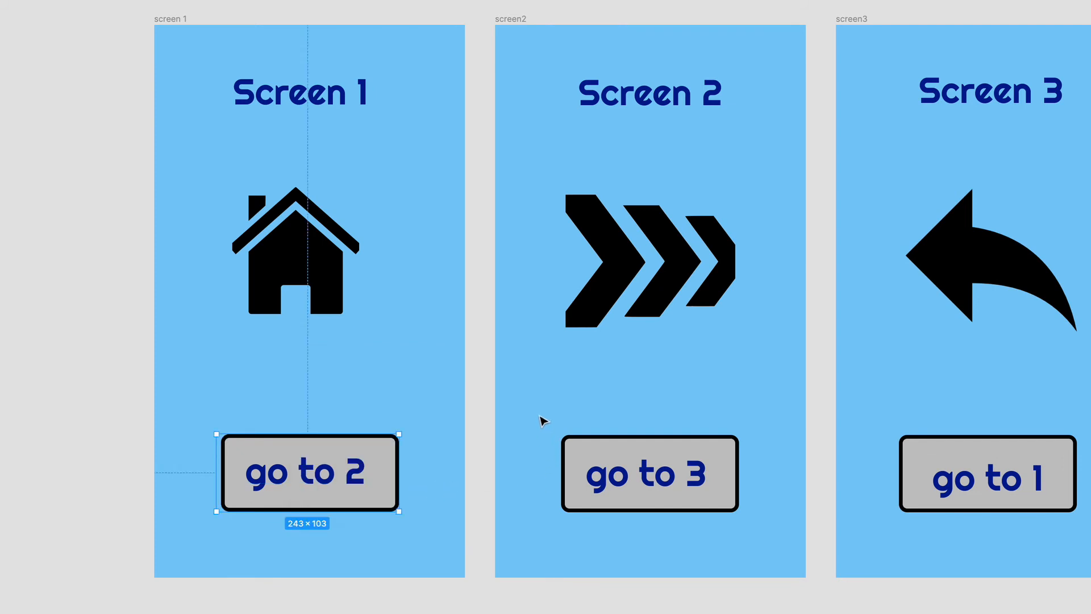
# Group the rectangle and the "go to 3" label on screen2.
pyautogui.moveTo(539, 416); pyautogui.dragTo(748, 530)
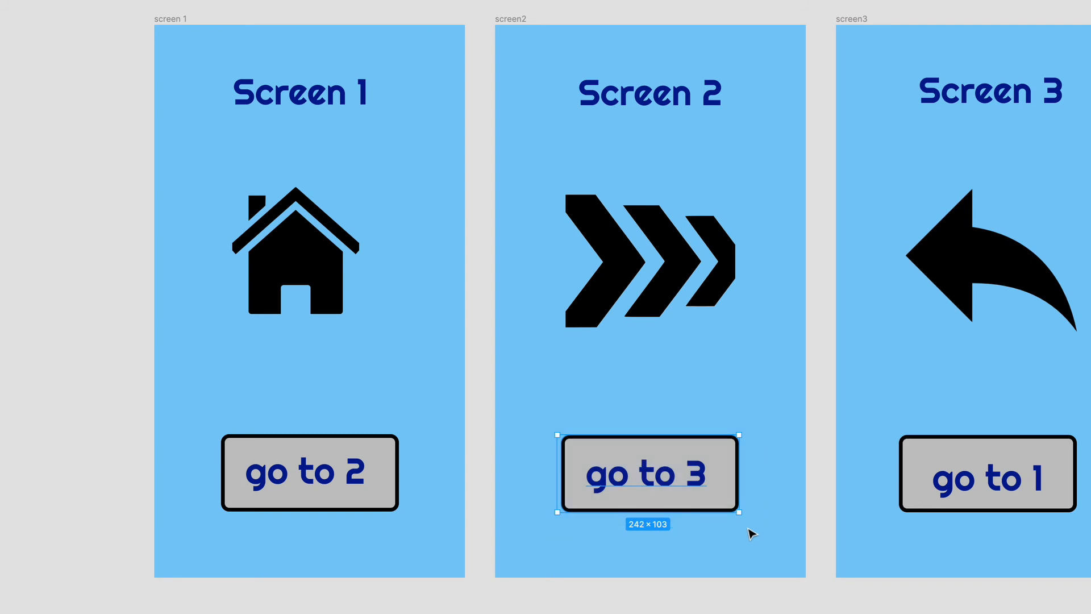
pyautogui.rightClick(694, 492)
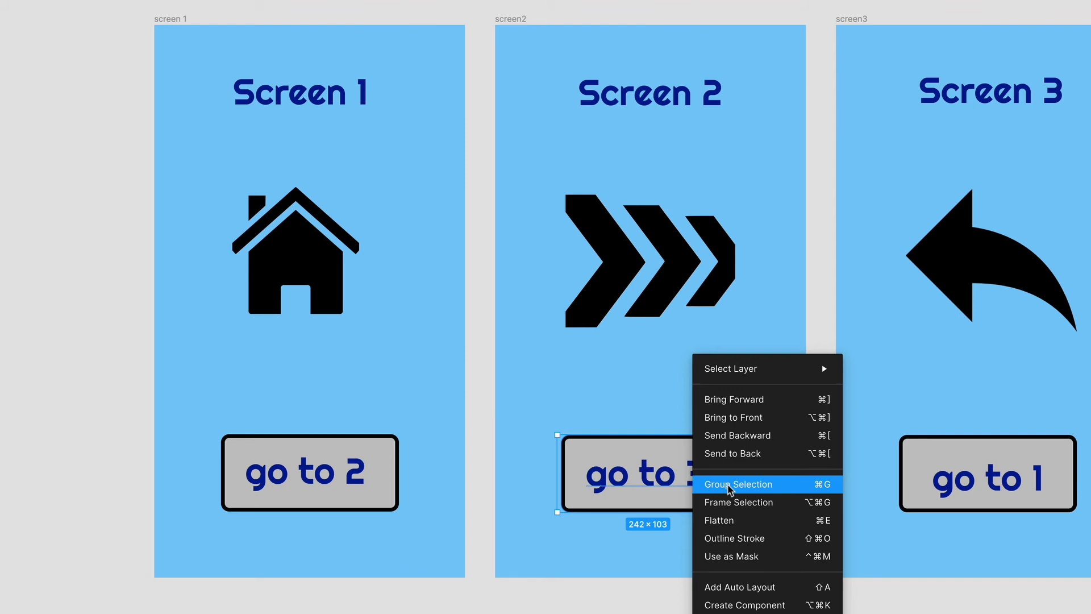
pyautogui.click(730, 485)
# Group the rectangle and the "go to 1" label on screen3, leaving nothing selected.
pyautogui.moveTo(881, 408); pyautogui.dragTo(1083, 528)
pyautogui.rightClick(1006, 489)
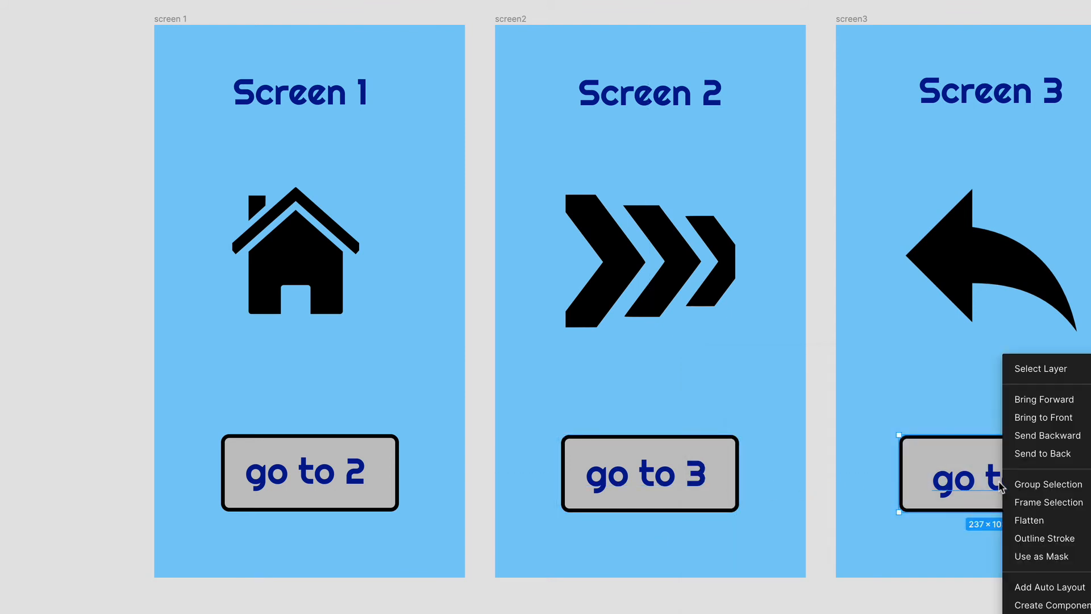
pyautogui.click(1035, 489)
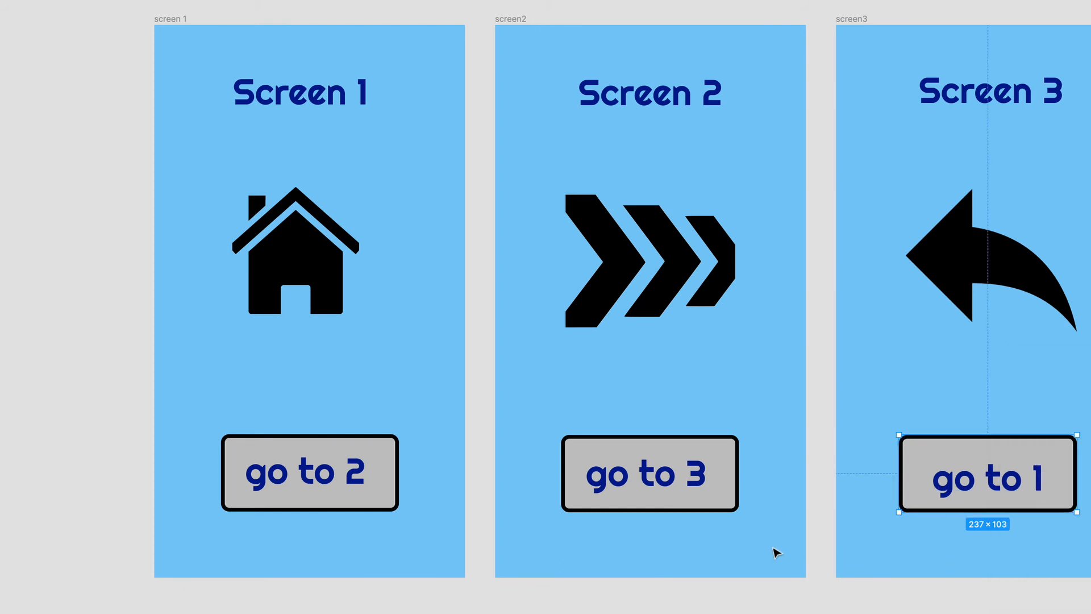
pyautogui.press('Escape')
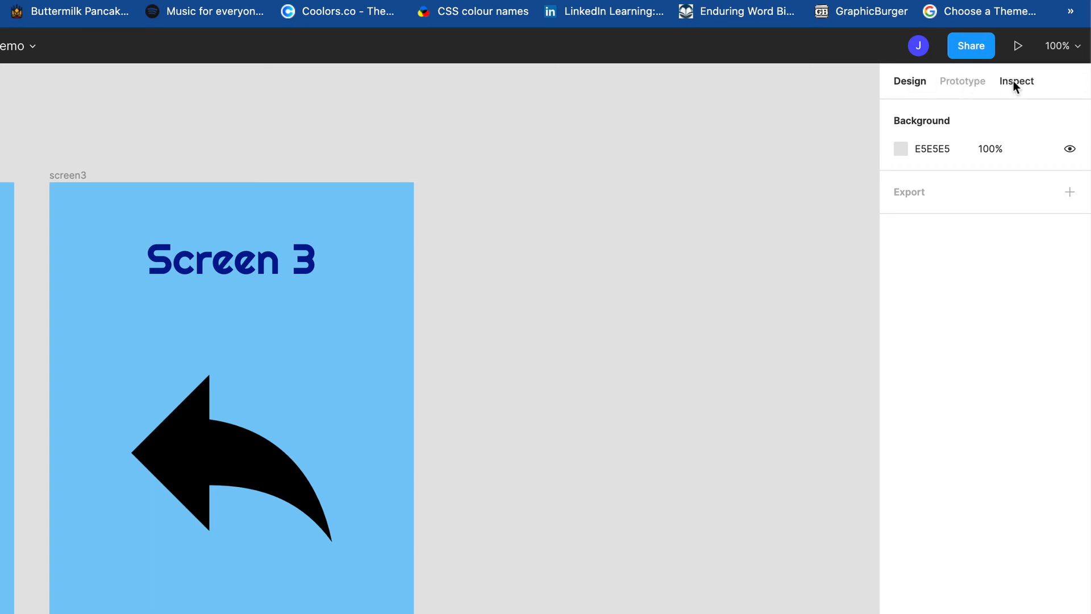
# Switch to prototyping and select the "go to 2" button group on screen 1.
pyautogui.click(964, 81)
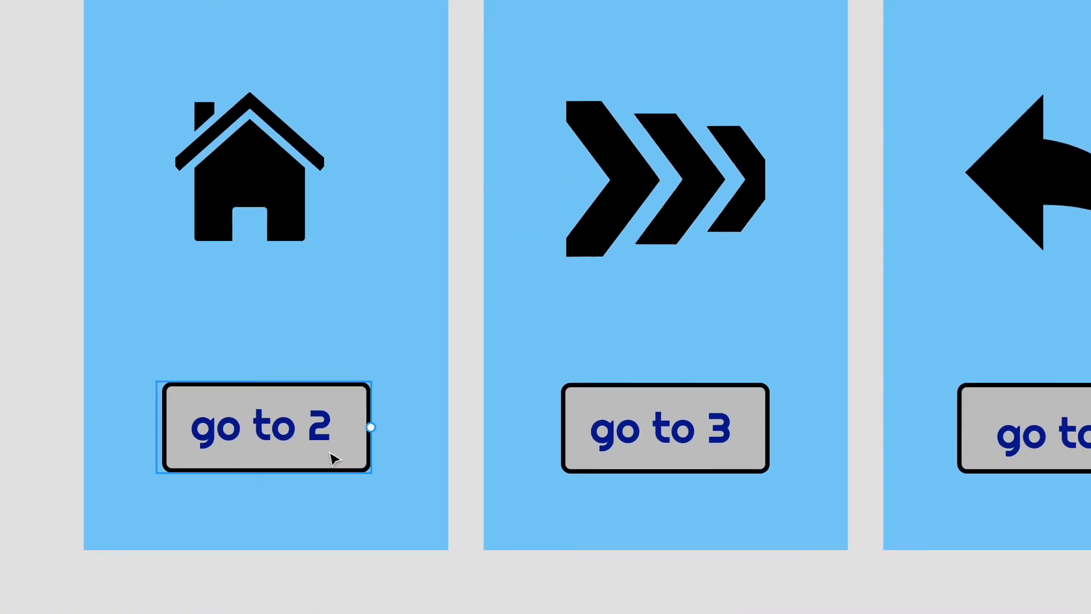
pyautogui.click(332, 457)
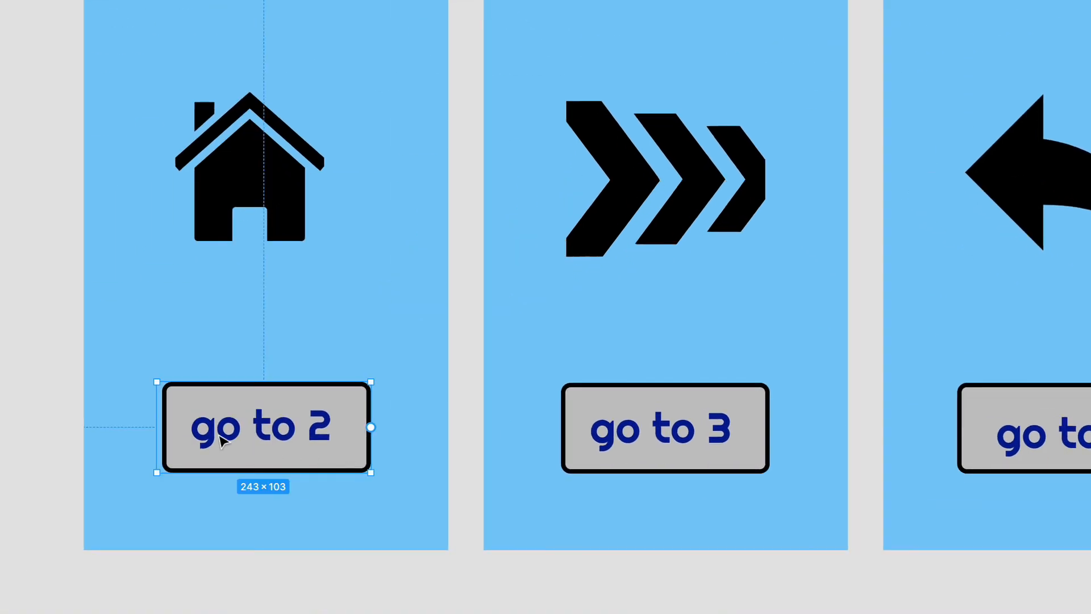
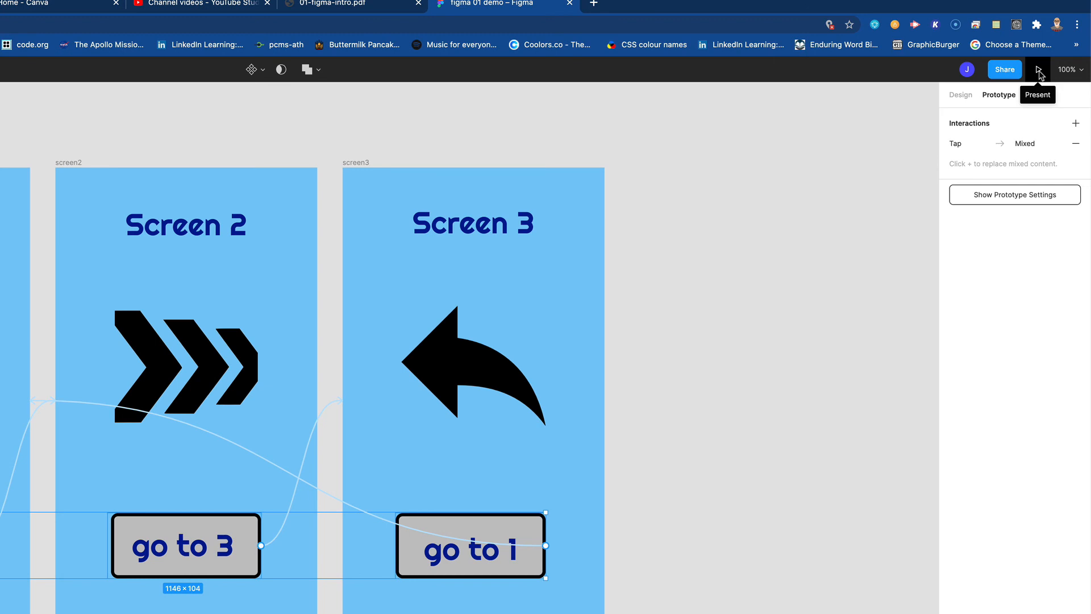
# Present the prototype, check the connections back in the design file, and return to the preview.
pyautogui.click(1039, 70)
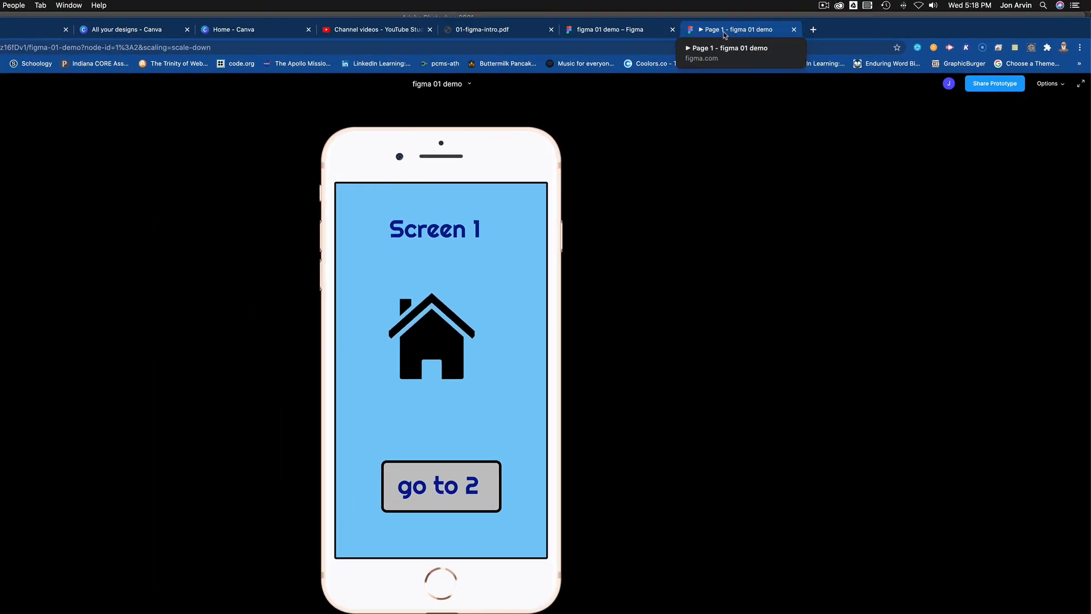
pyautogui.click(607, 35)
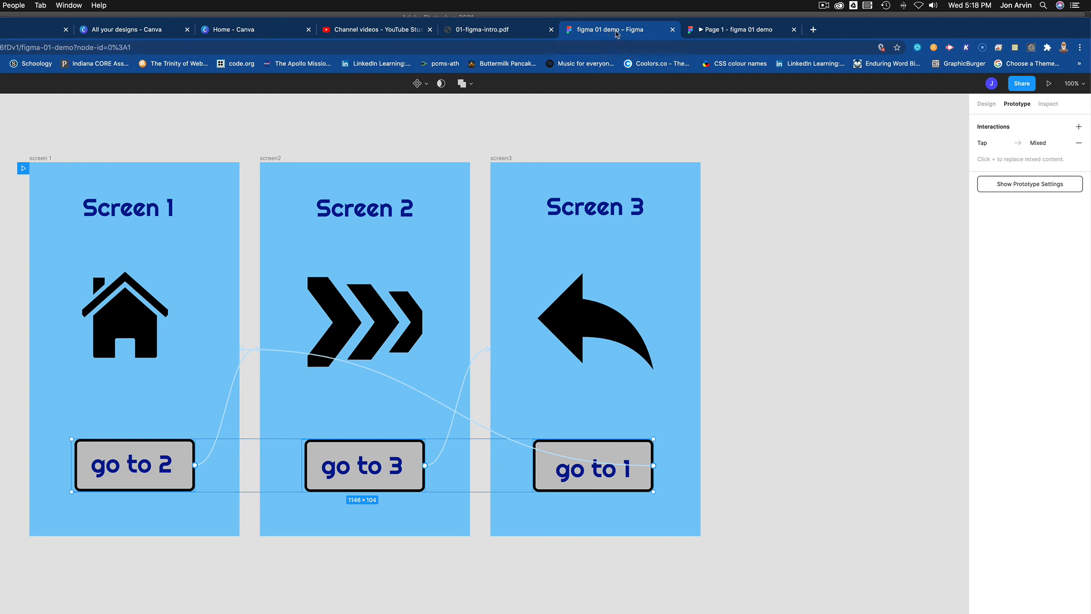
pyautogui.click(724, 33)
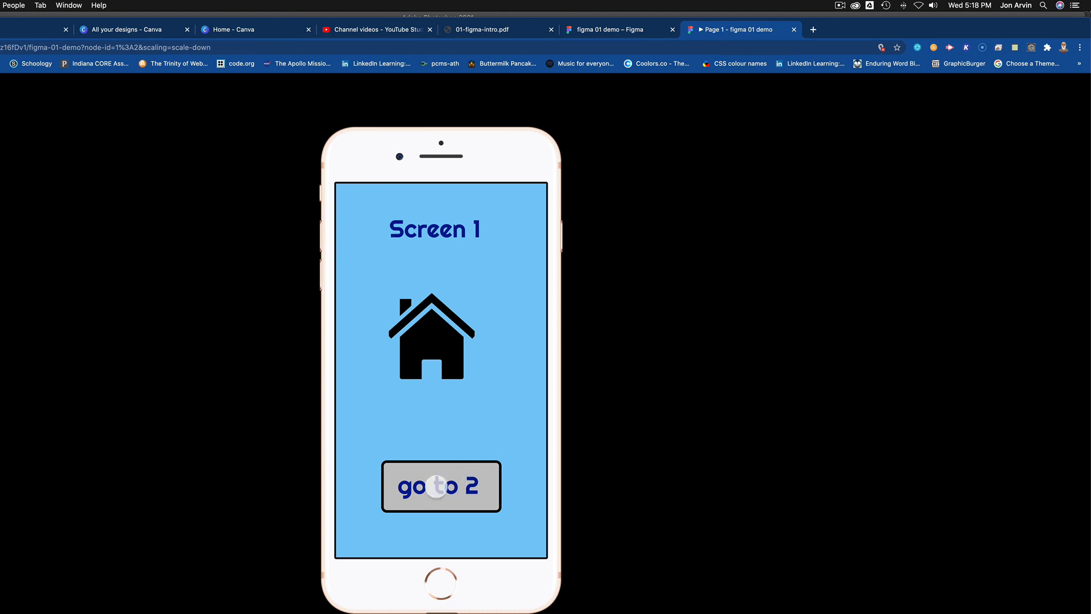
# Test the "go to 2", "go to 3" and "go to 1" buttons by cycling repeatedly through the screens, and close the preview.
pyautogui.click(437, 491)
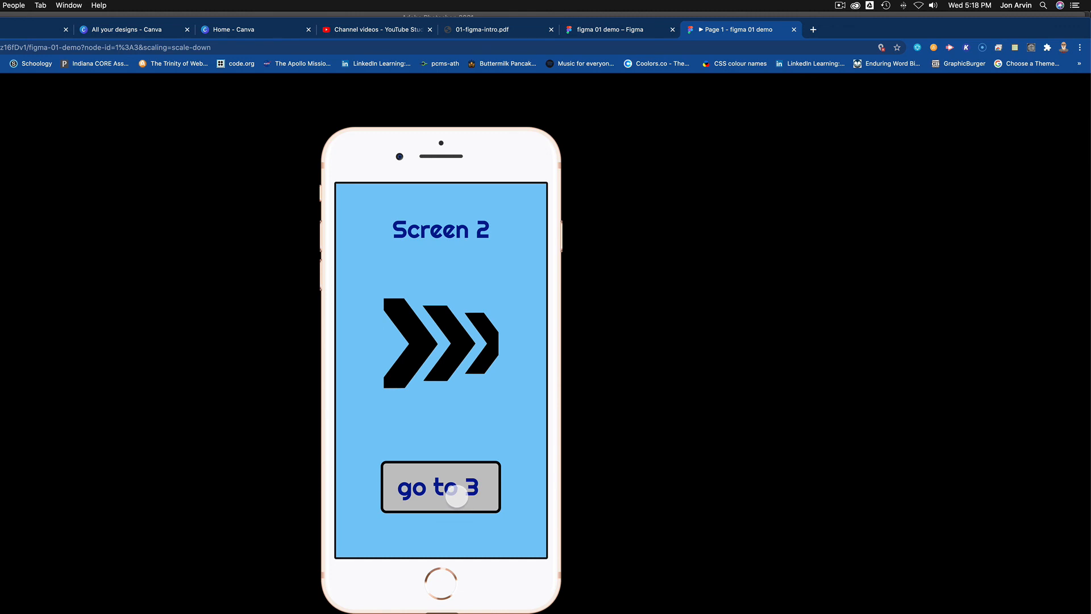
pyautogui.click(449, 489)
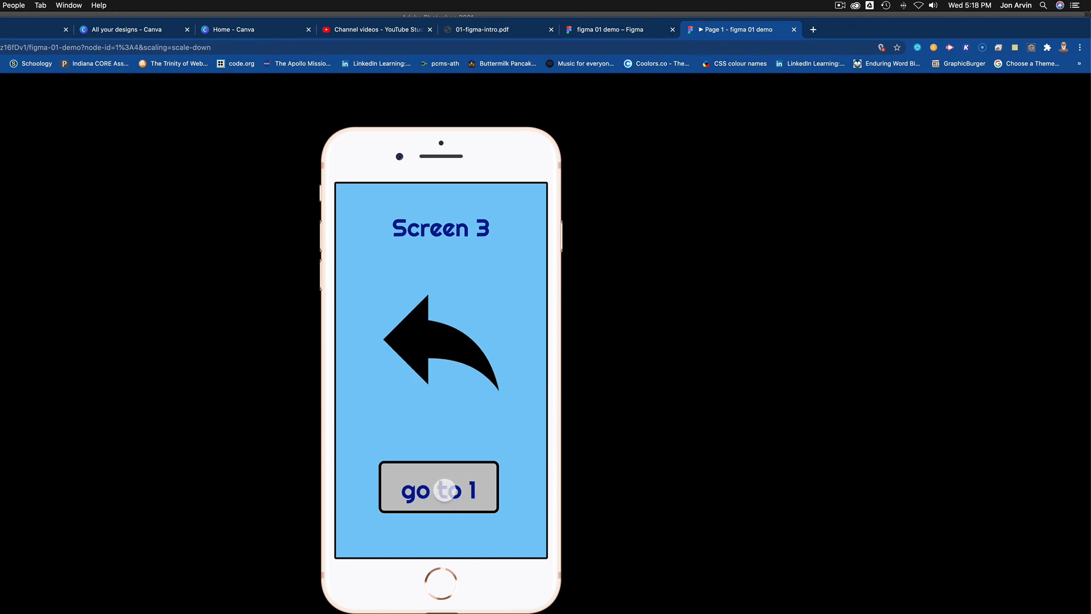
pyautogui.click(445, 490)
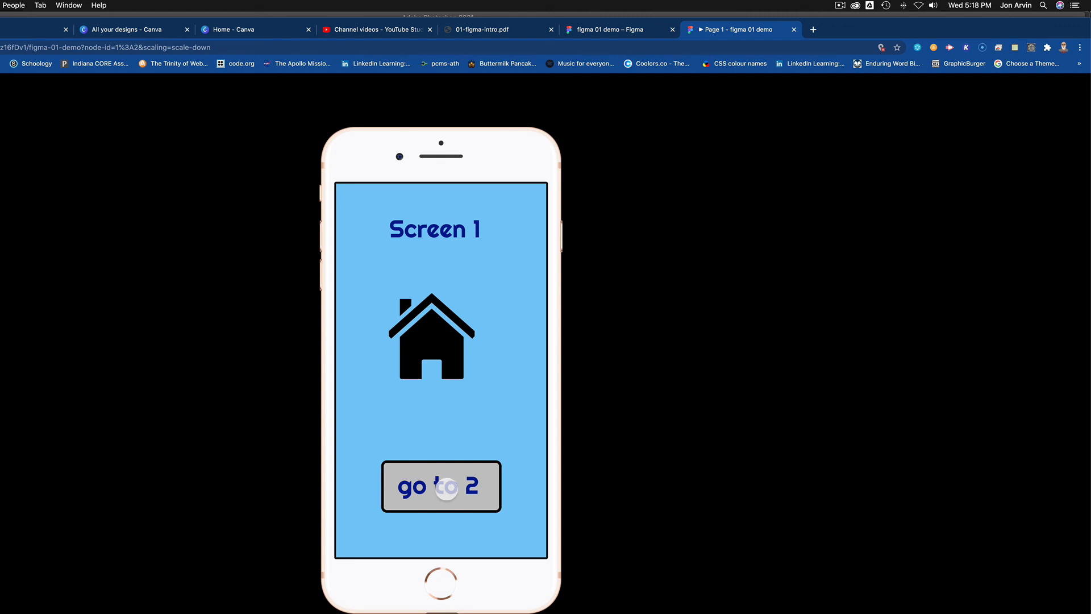
pyautogui.click(445, 488)
pyautogui.click(447, 489)
pyautogui.click(447, 488)
pyautogui.click(447, 489)
pyautogui.click(446, 489)
pyautogui.click(446, 488)
pyautogui.click(446, 488)
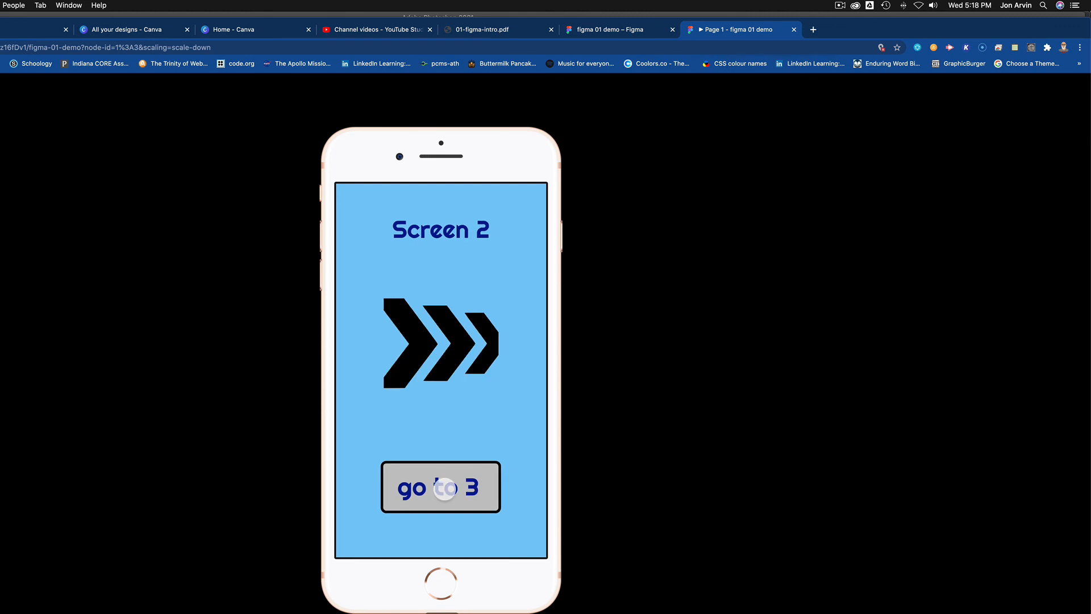
pyautogui.click(794, 29)
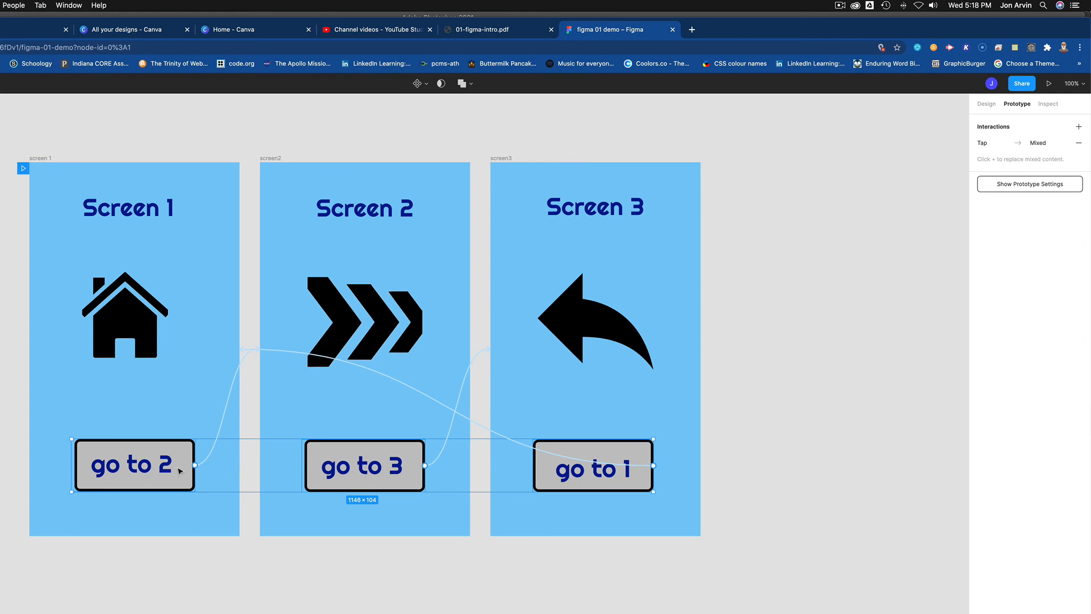
# Check the "go to 2" button's interaction, present the prototype again, run through all three screens, and close the preview.
pyautogui.click(176, 481)
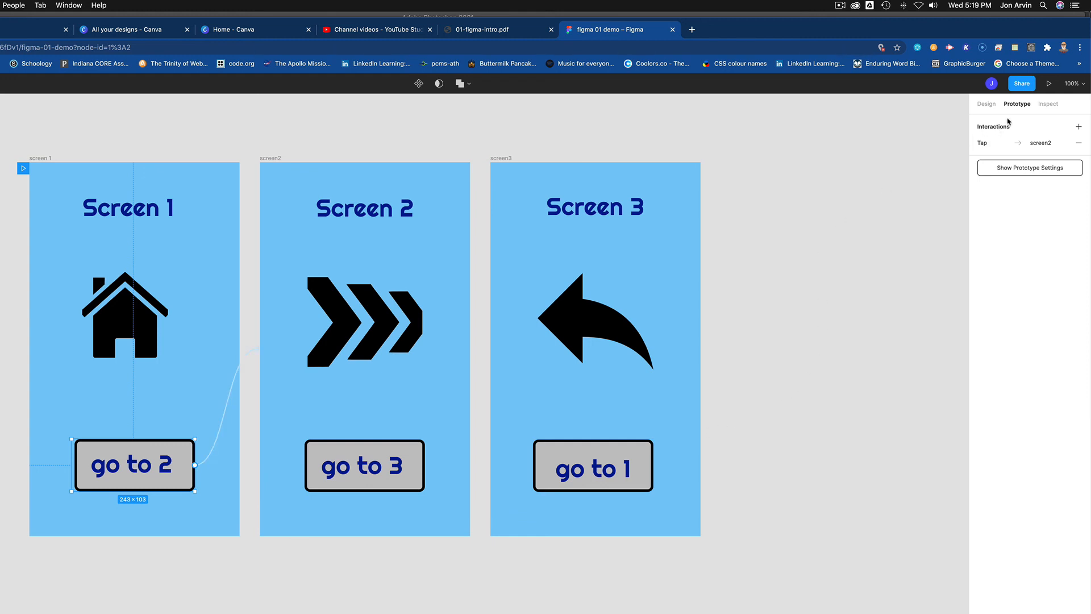
pyautogui.click(1048, 84)
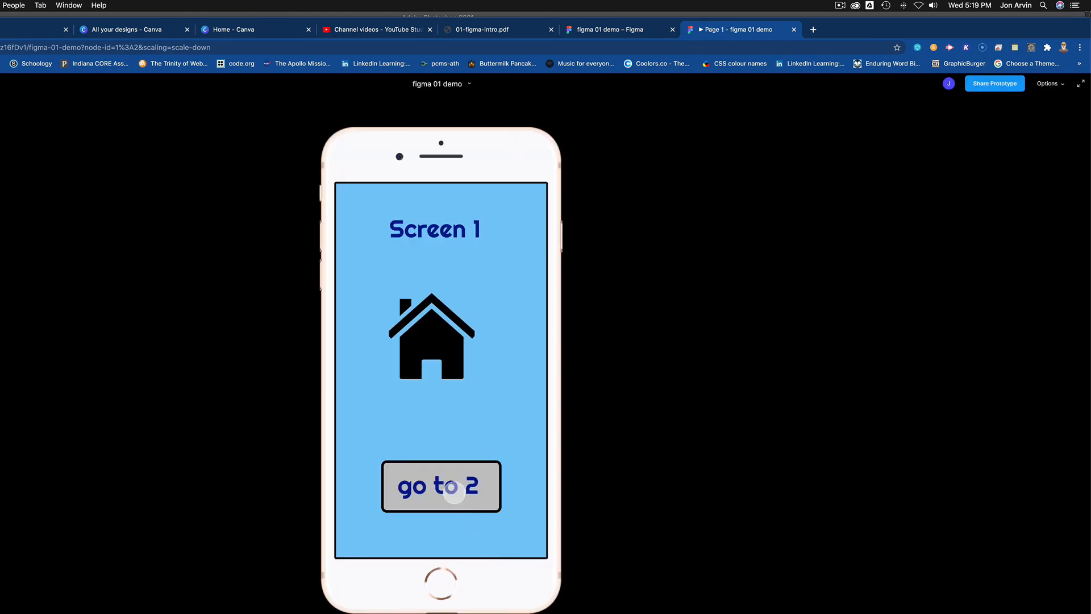
pyautogui.click(453, 490)
pyautogui.click(454, 491)
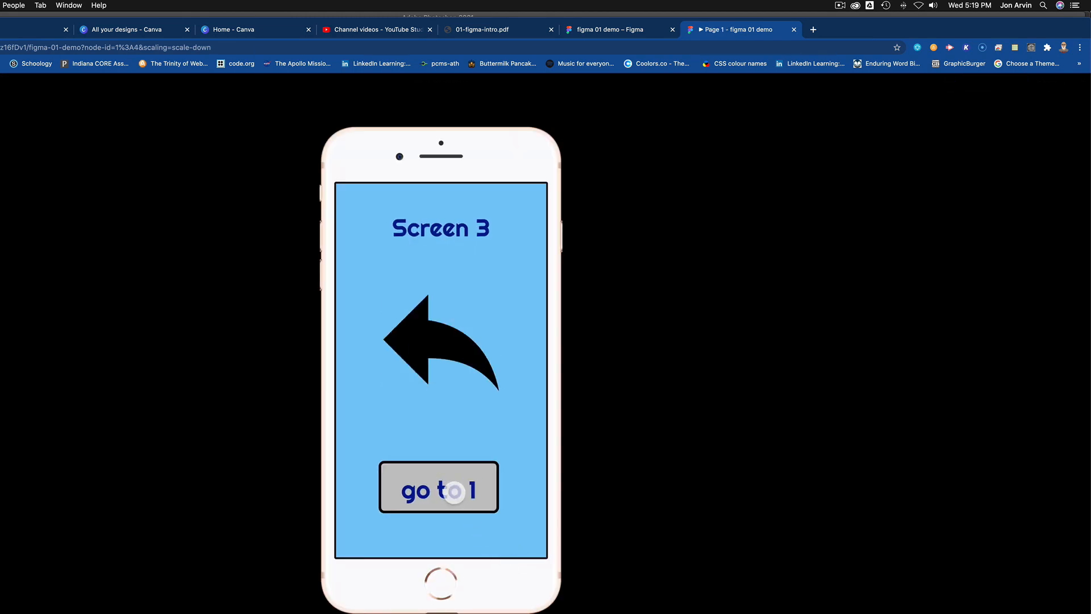
pyautogui.click(454, 491)
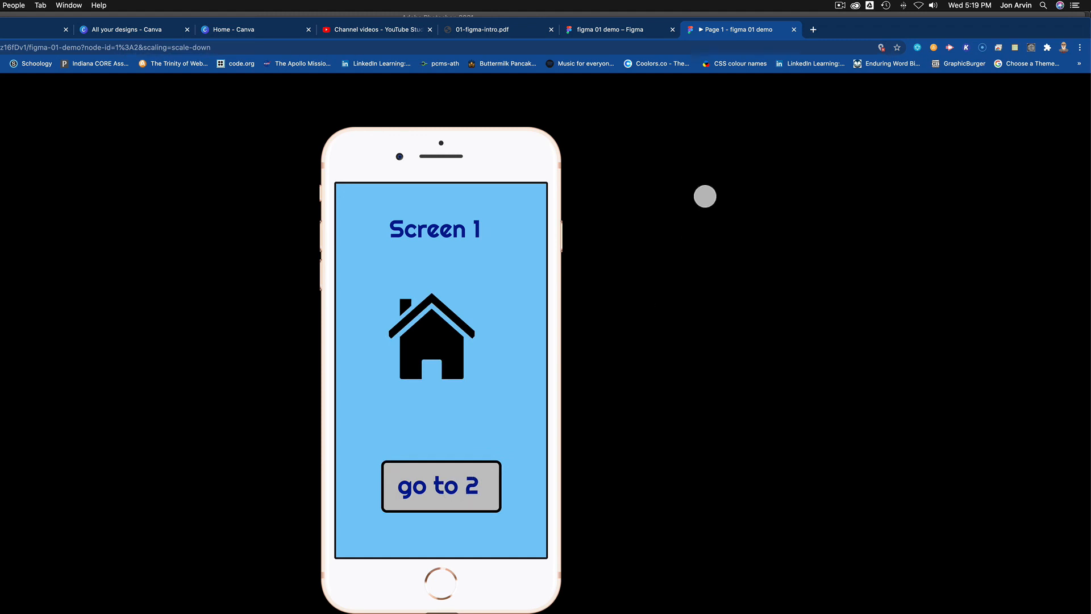
pyautogui.click(793, 30)
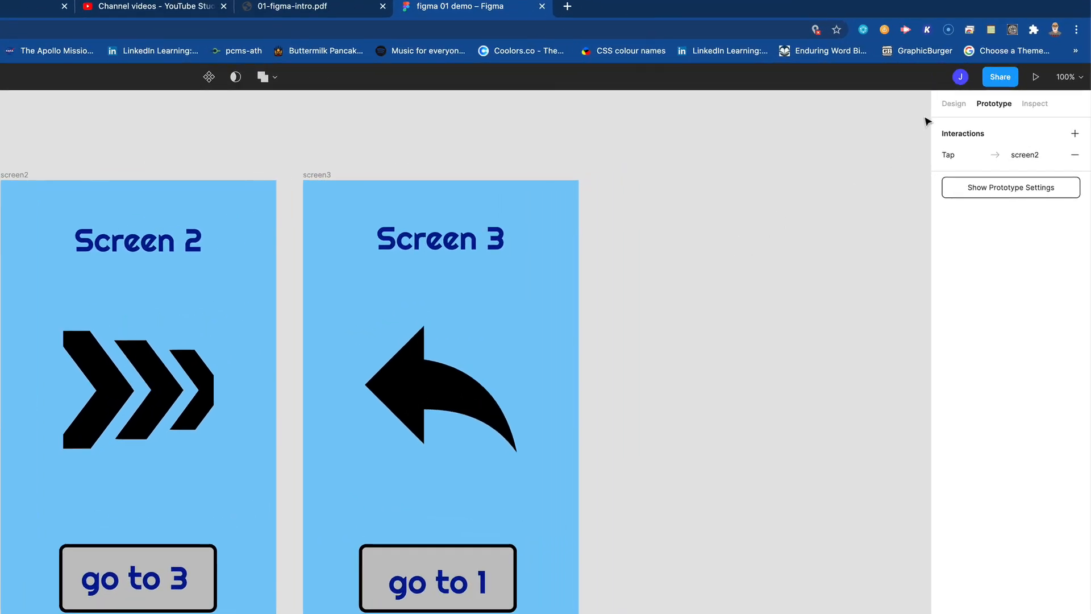
# Copy the design's share link with view access for anyone with the link.
pyautogui.click(1005, 81)
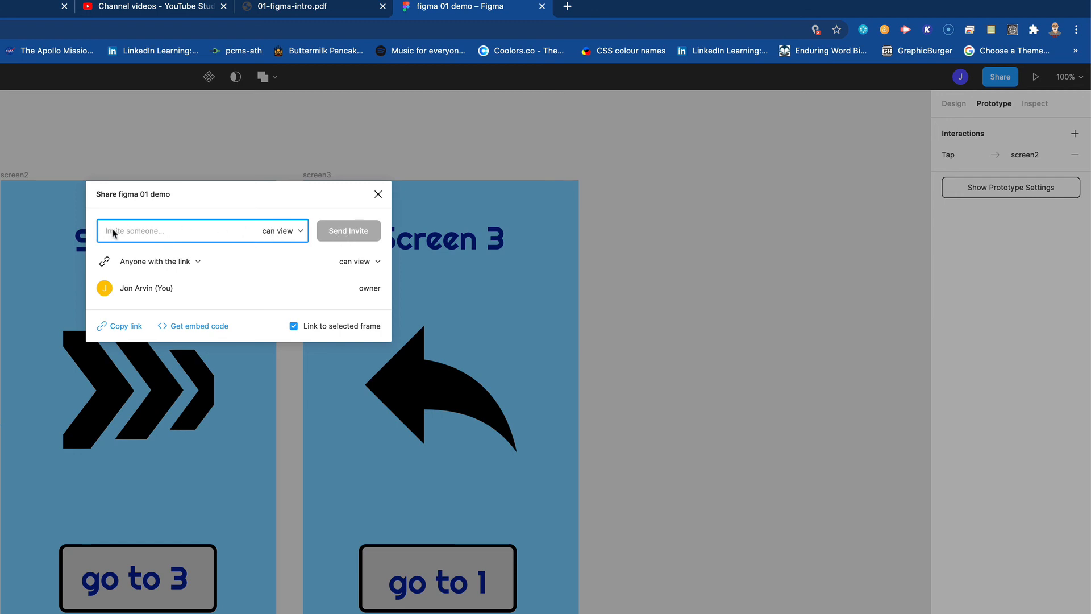
pyautogui.click(125, 331)
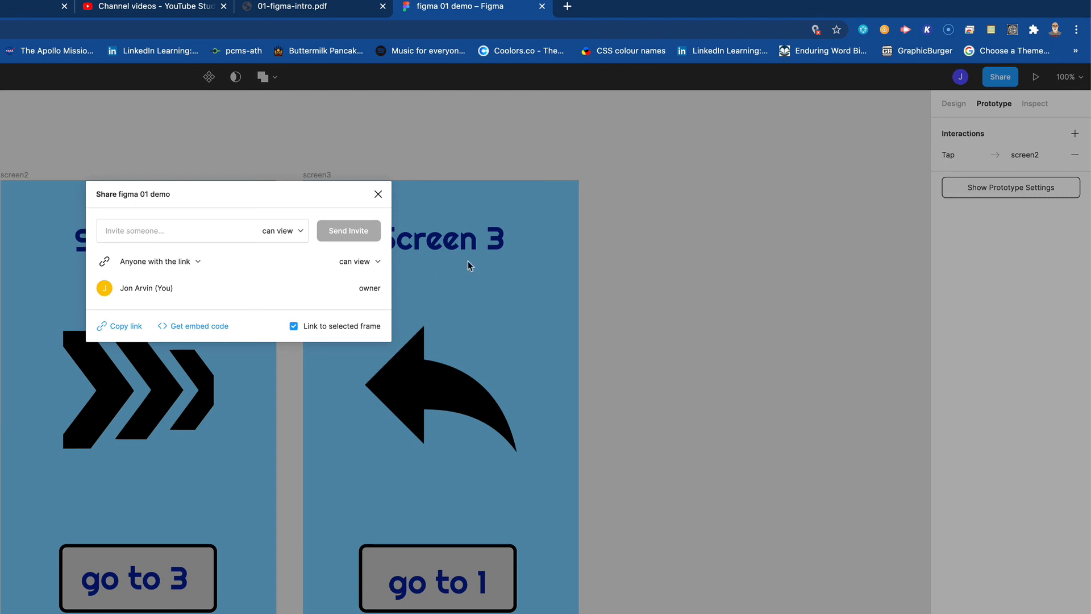
# Open the copied share link in a new browser tab to check the design, and close that tab and the sharing dialog.
pyautogui.click(567, 7)
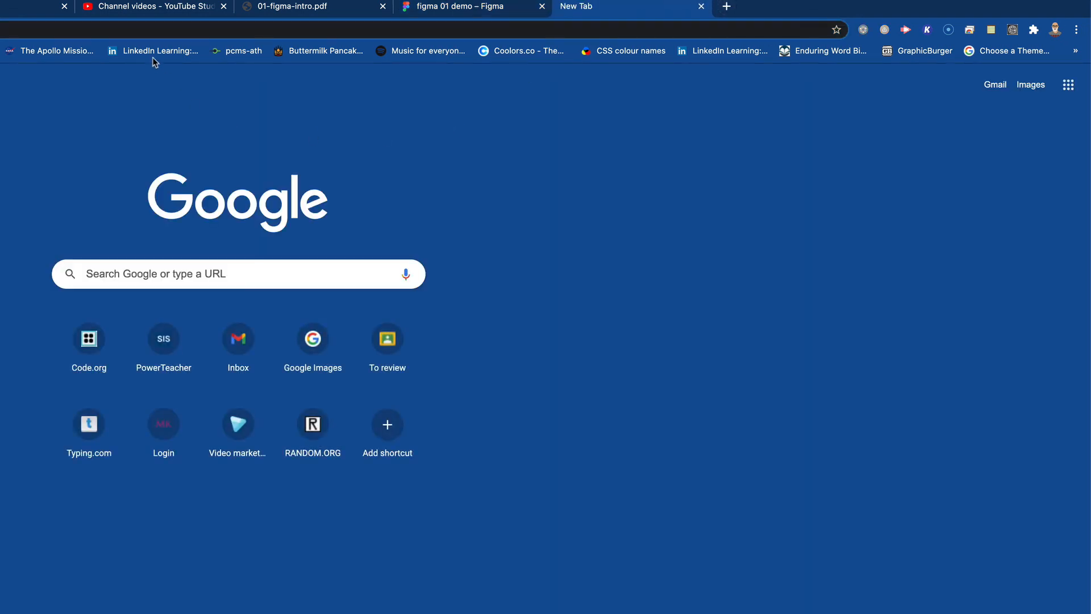
pyautogui.click(152, 33)
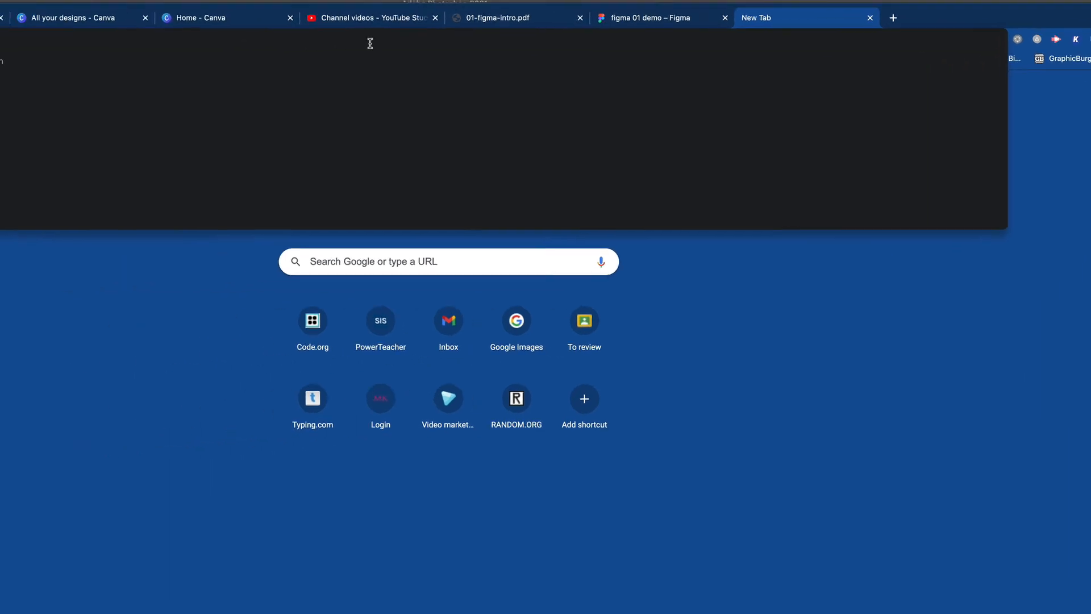
pyautogui.press('super+v')
pyautogui.press('Return')
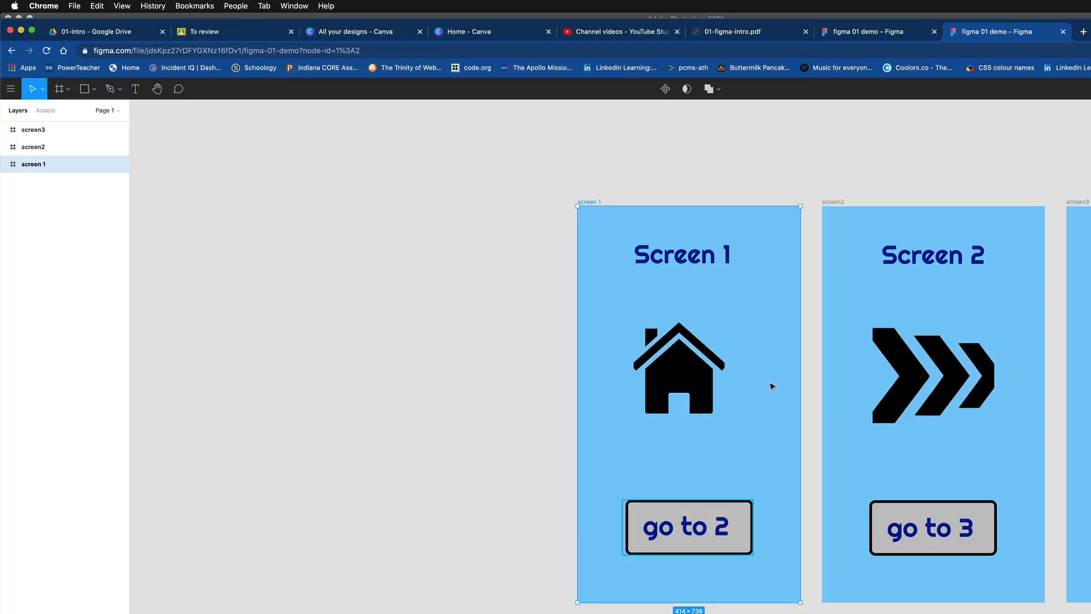
pyautogui.moveTo(878, 346); pyautogui.dragTo(633, 344)
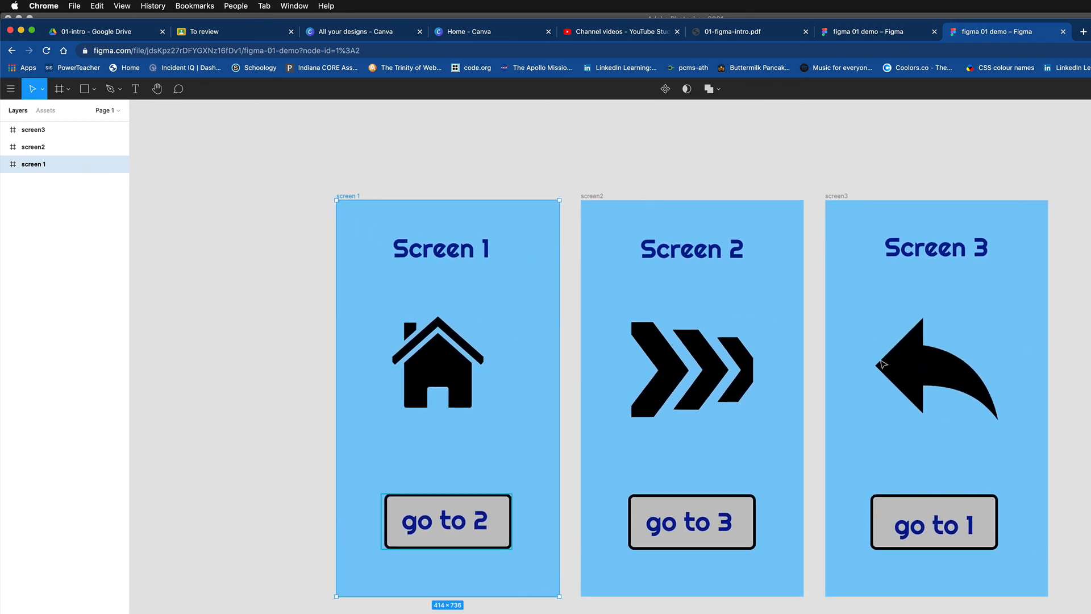
pyautogui.click(1063, 32)
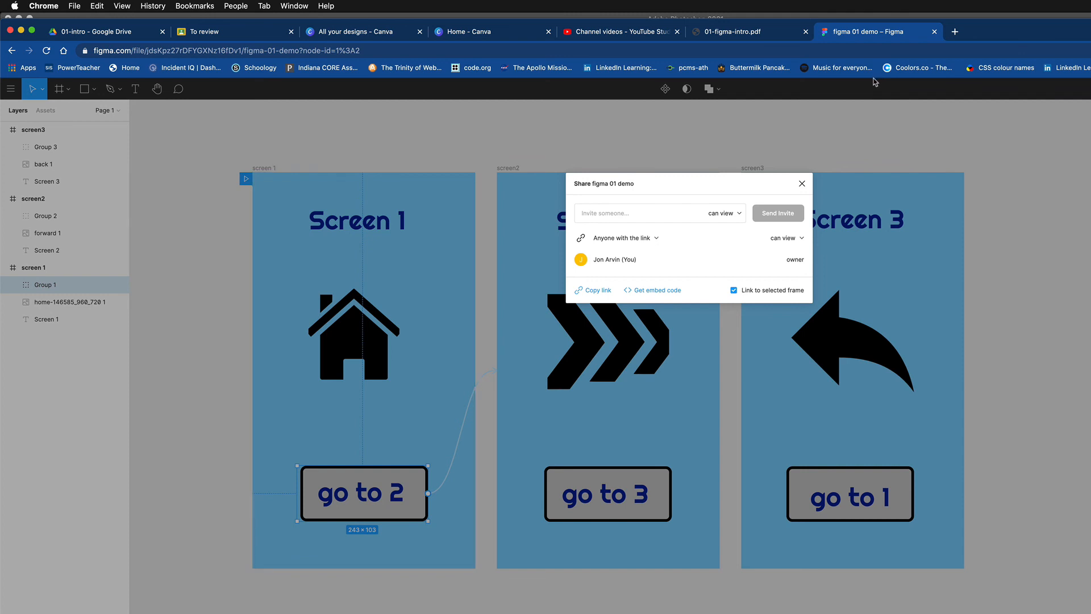
pyautogui.click(802, 184)
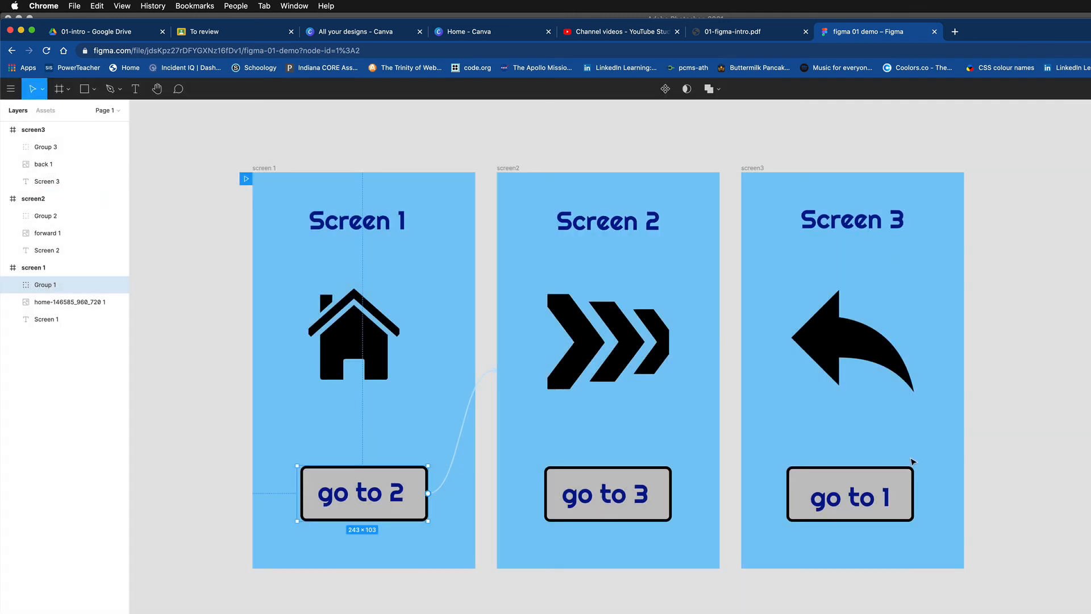